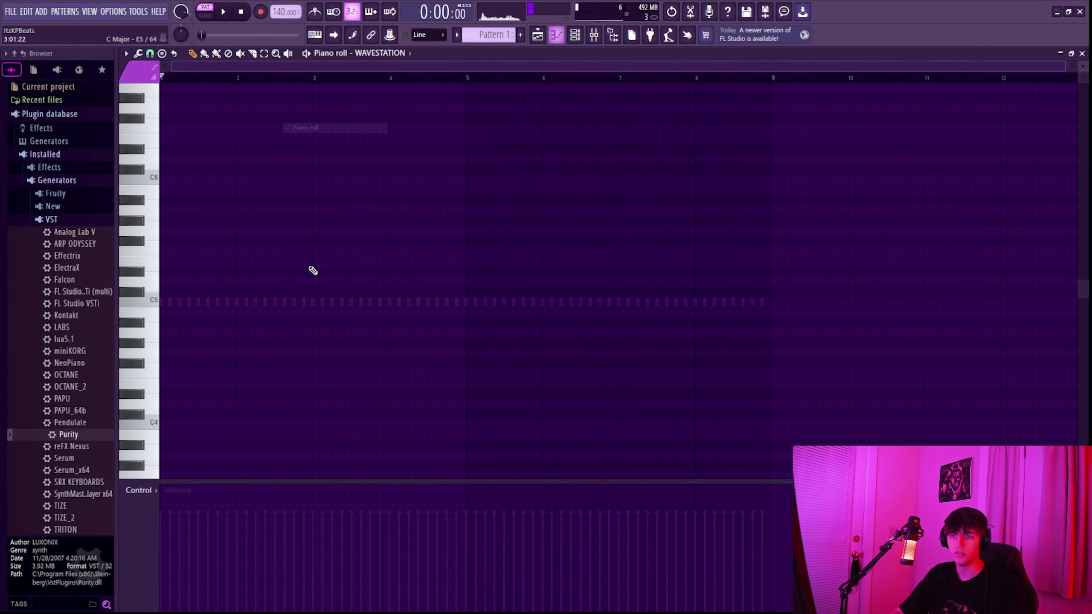
Step: In MonoPoly's piano roll, draw a G#5 note and shorten it to end at bar 4
{"action": "scroll", "coordinate": [234, 275], "scroll_direction": "down", "scroll_amount": 3}
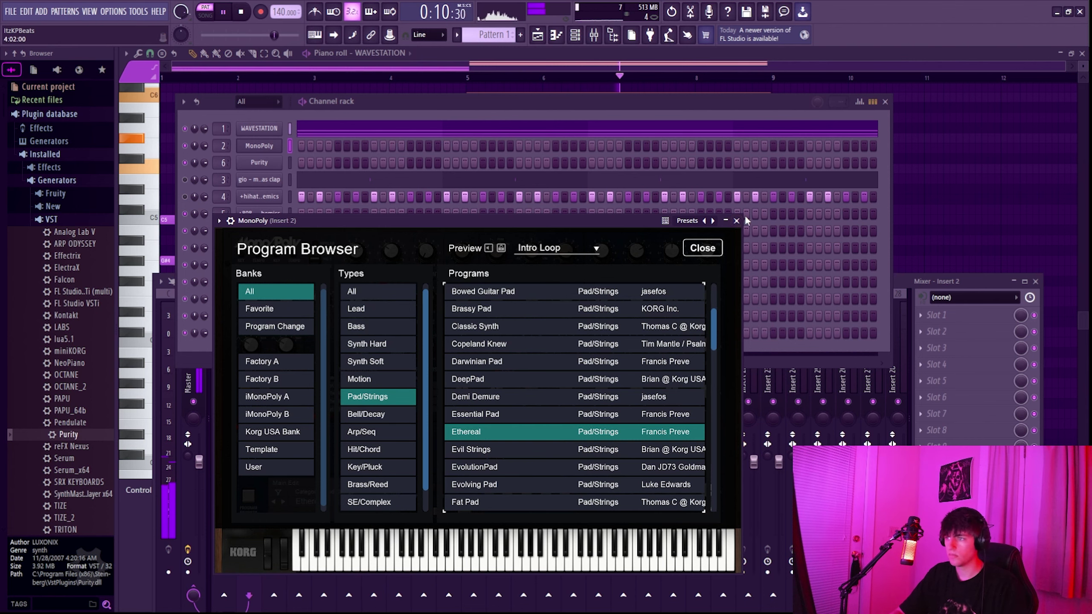
{"action": "left_click", "coordinate": [736, 220]}
{"action": "right_click", "coordinate": [277, 146]}
{"action": "left_click", "coordinate": [308, 151]}
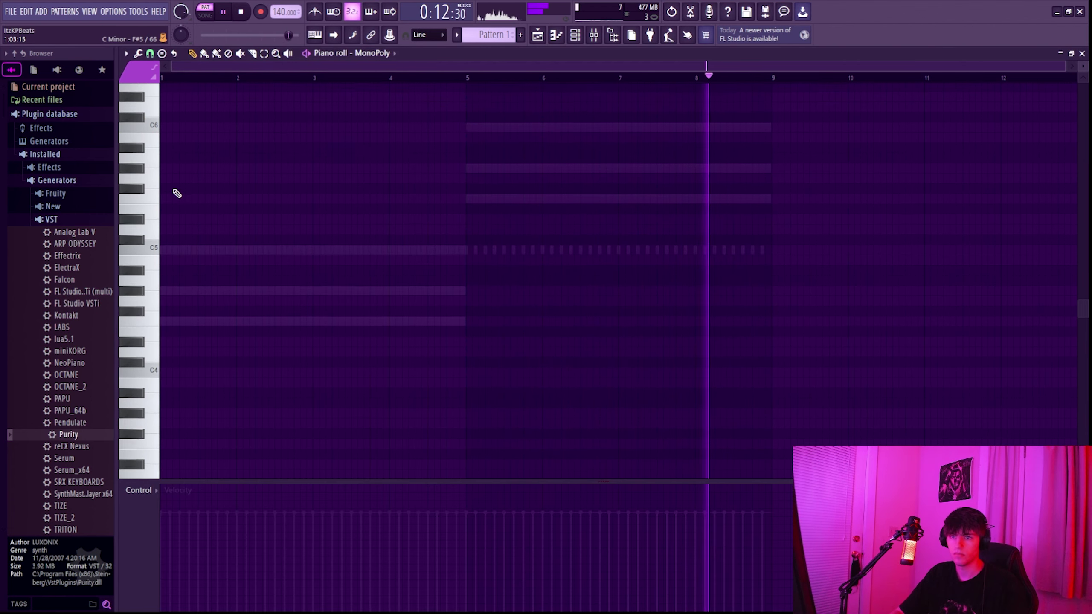
{"action": "left_click", "coordinate": [177, 180]}
{"action": "left_click_drag", "start_coordinate": [176, 181], "coordinate": [176, 169]}
{"action": "left_click_drag", "start_coordinate": [464, 169], "coordinate": [236, 176]}
Step: Play the melody, extend the F5 note to bar 5, and add a C5 note after it
{"action": "key", "text": "space"}
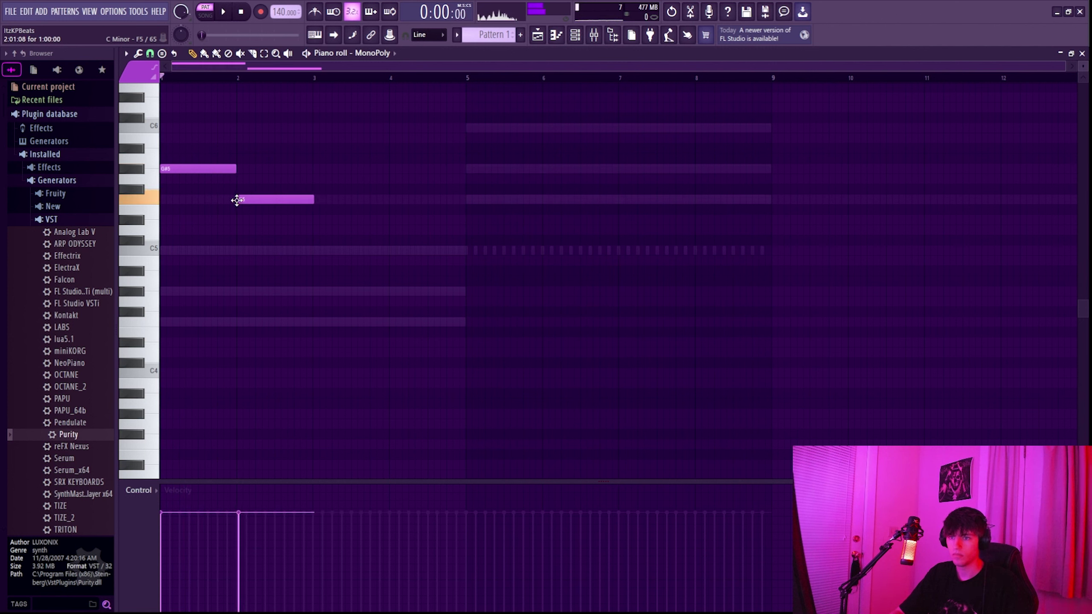
{"action": "key", "text": "space"}
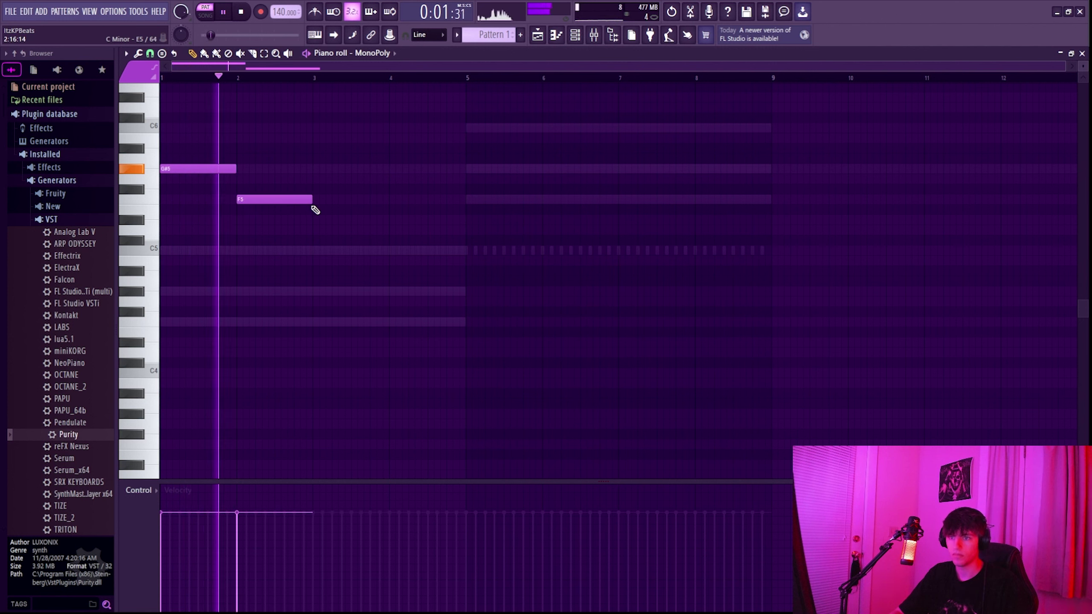
{"action": "left_click_drag", "start_coordinate": [309, 202], "coordinate": [466, 213]}
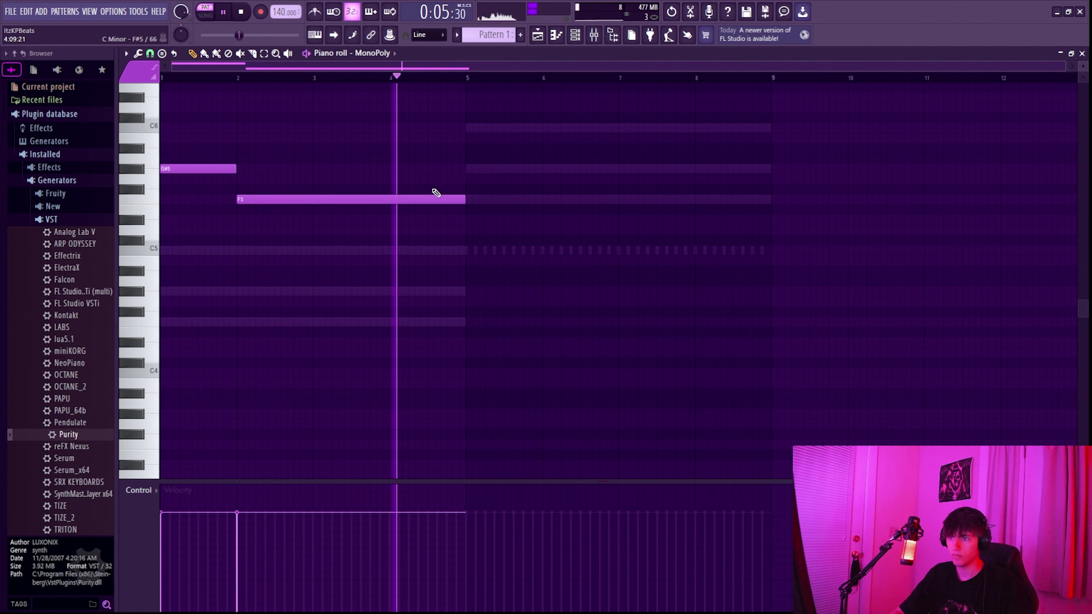
{"action": "key", "text": "space"}
{"action": "left_click_drag", "start_coordinate": [426, 219], "coordinate": [427, 258]}
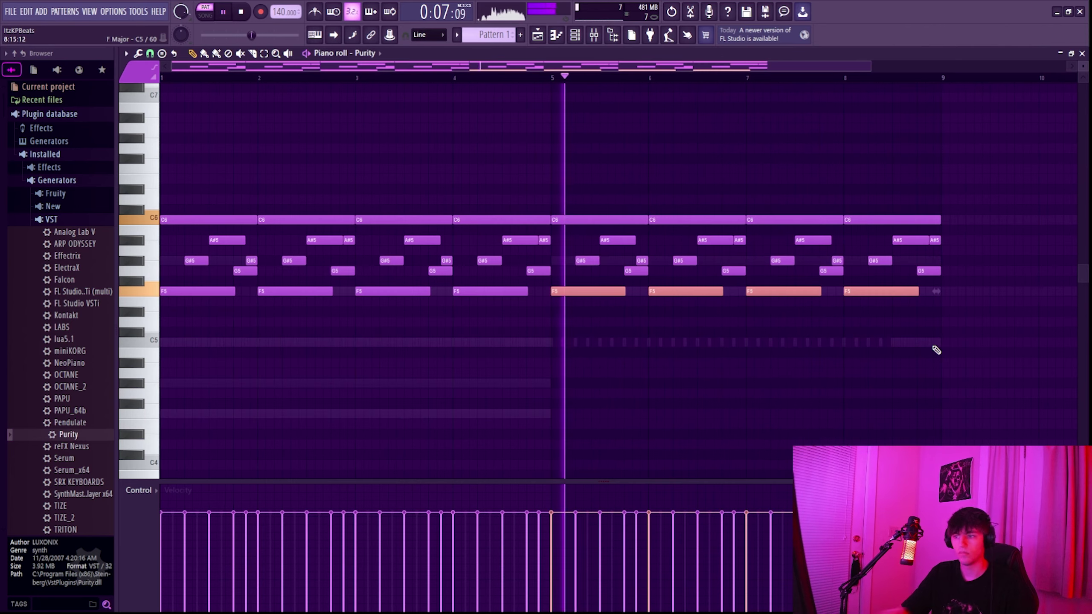
Step: Select all Purity notes, show the mixer and channel rack, and open the Purity synth window
{"action": "key", "text": "ctrl+a"}
{"action": "scroll", "coordinate": [541, 419], "scroll_direction": "down", "scroll_amount": 2, "text": "ctrl"}
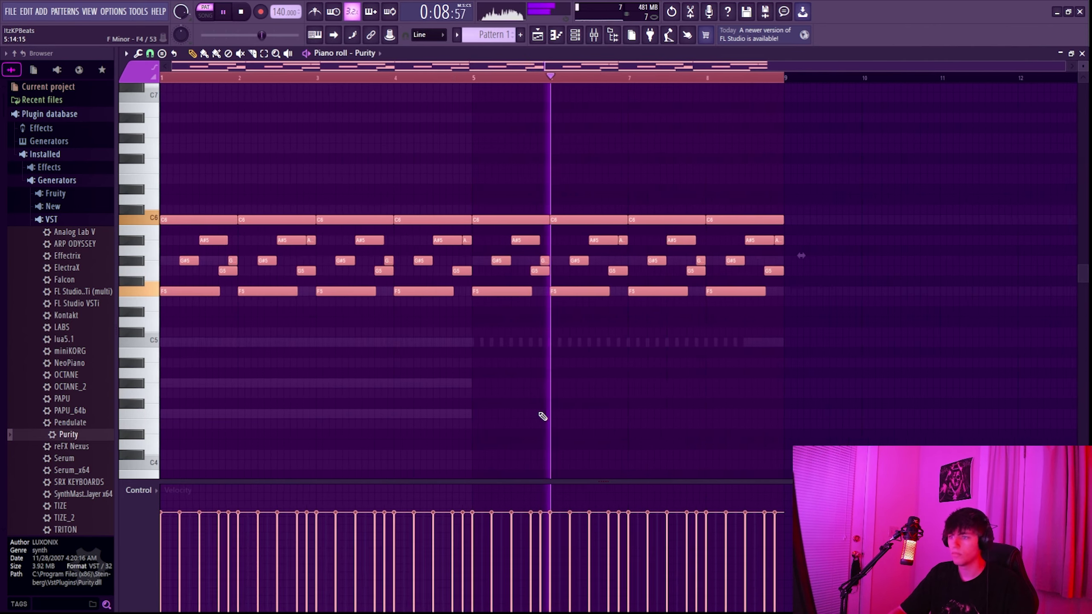
{"action": "key", "text": "F9"}
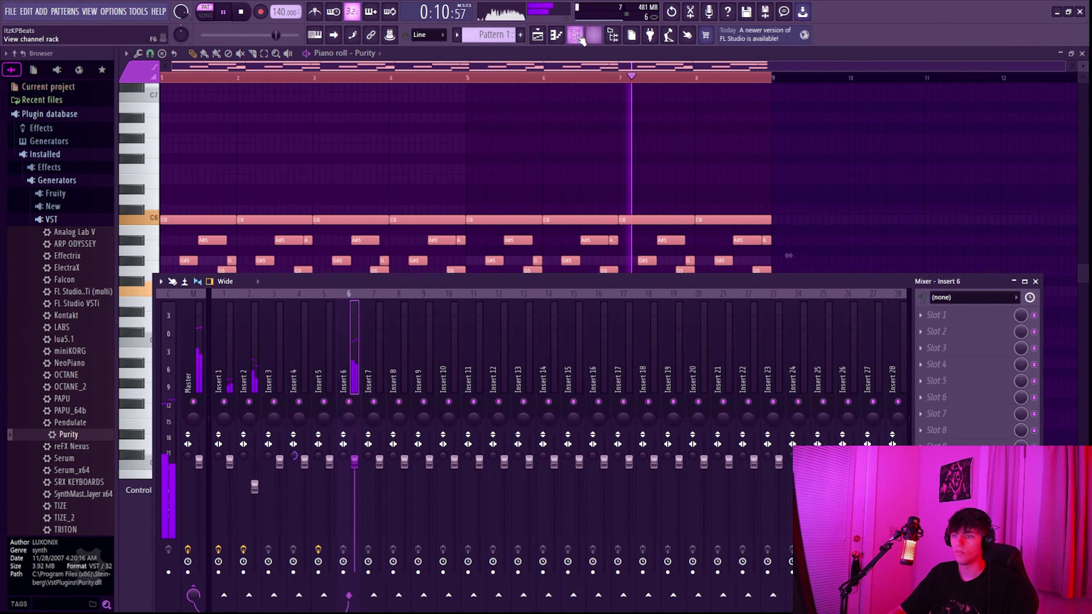
{"action": "key", "text": "F6"}
{"action": "left_click", "coordinate": [237, 165]}
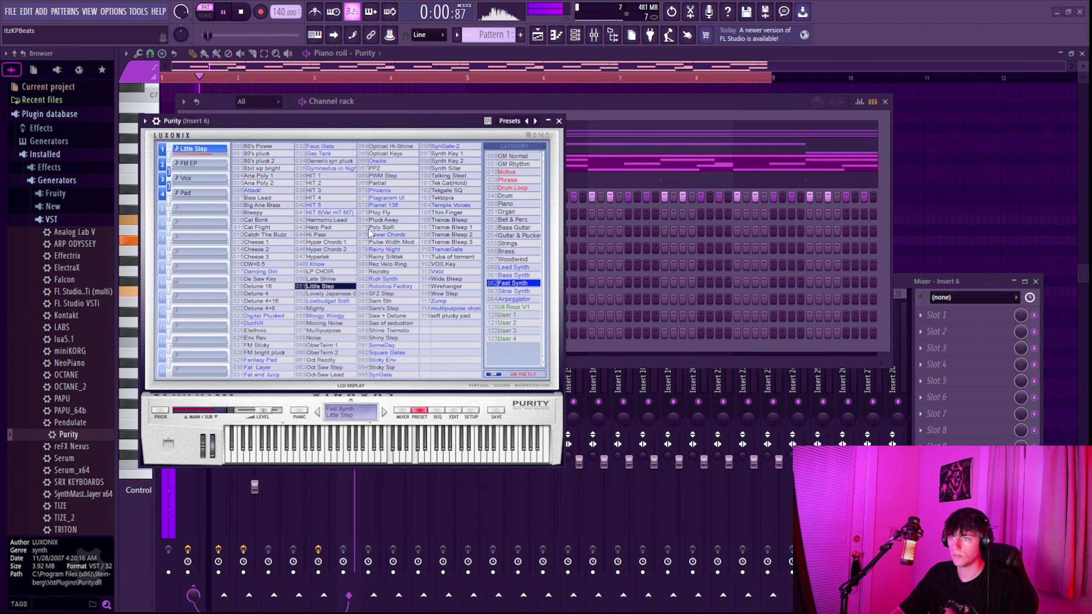
Step: Load HalfTime into Insert 6 Slot 1 and check its settings
{"action": "left_click", "coordinate": [559, 120]}
{"action": "left_click", "coordinate": [946, 316]}
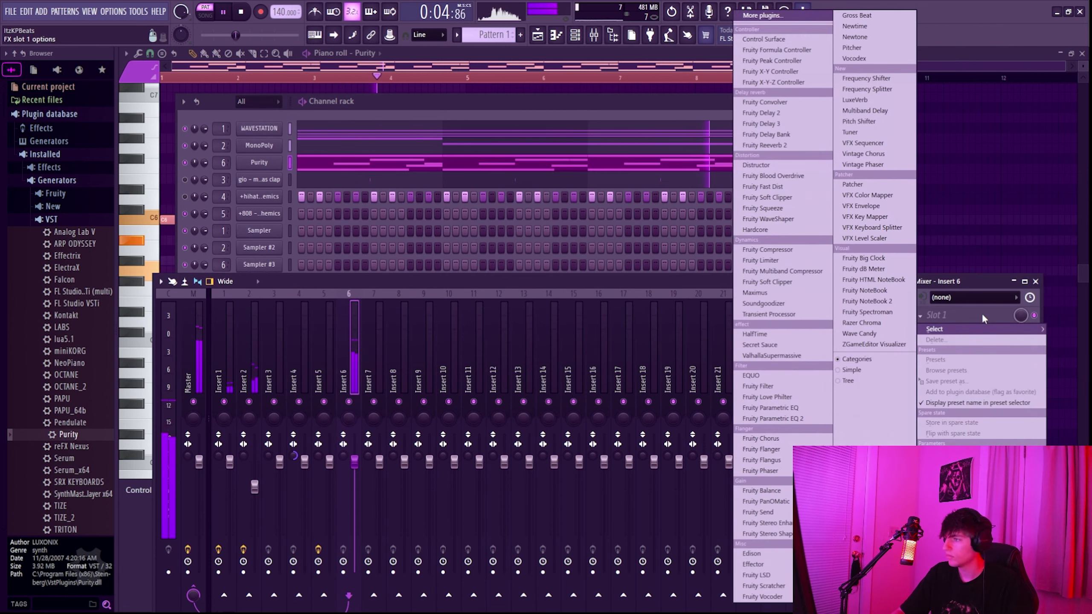
{"action": "left_click", "coordinate": [769, 339]}
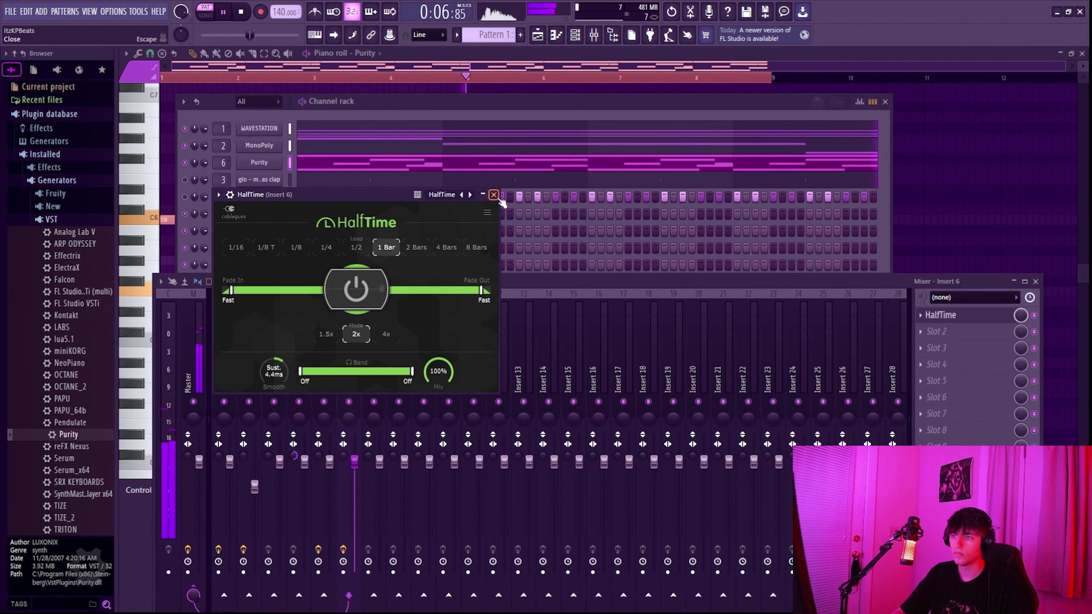
{"action": "key", "text": "Escape"}
{"action": "left_click", "coordinate": [963, 314]}
{"action": "left_click", "coordinate": [948, 320]}
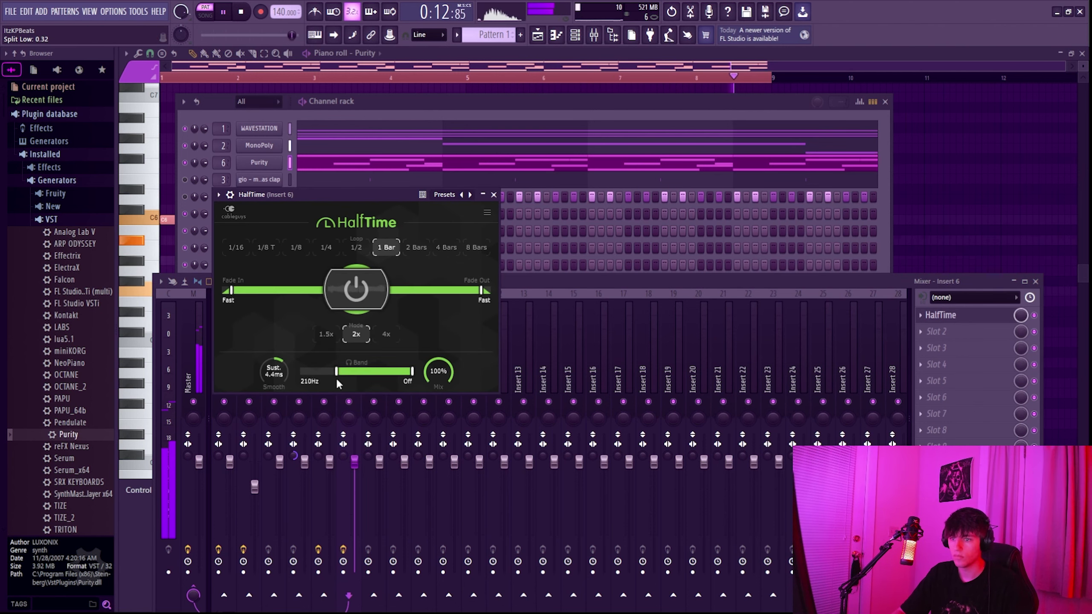
{"action": "left_click", "coordinate": [494, 195]}
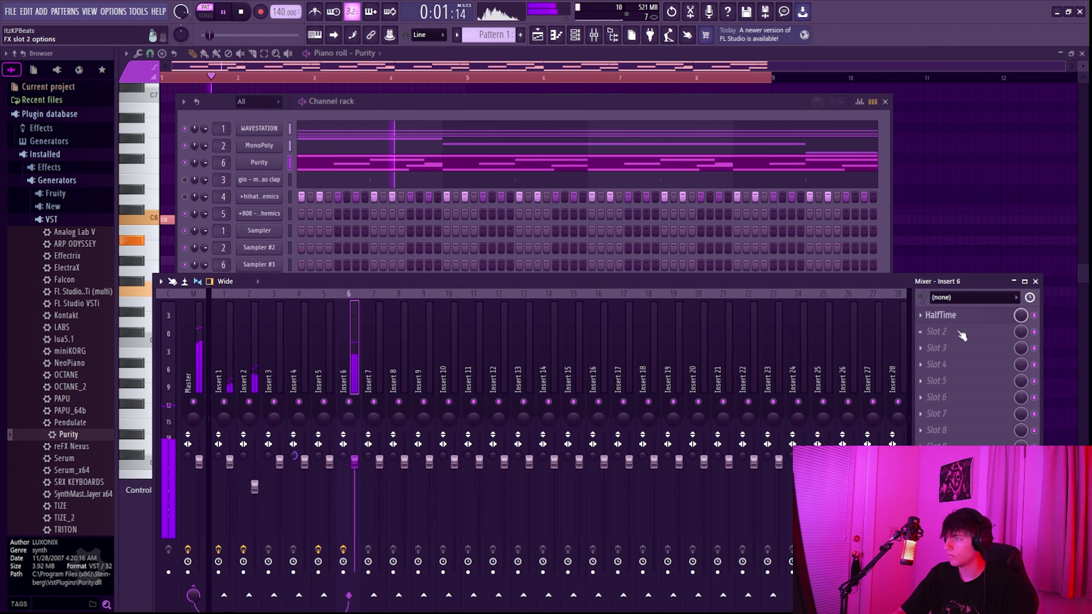
Step: Add Fruity Reeverb 2 to Insert 6 and enlarge its room size
{"action": "left_click", "coordinate": [950, 315]}
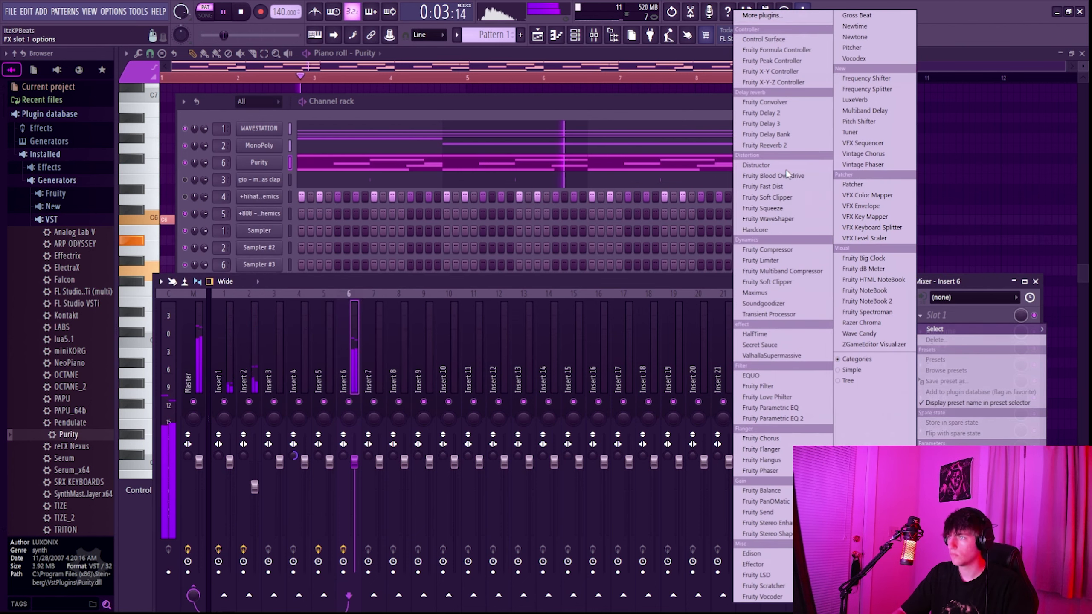
{"action": "left_click", "coordinate": [773, 146]}
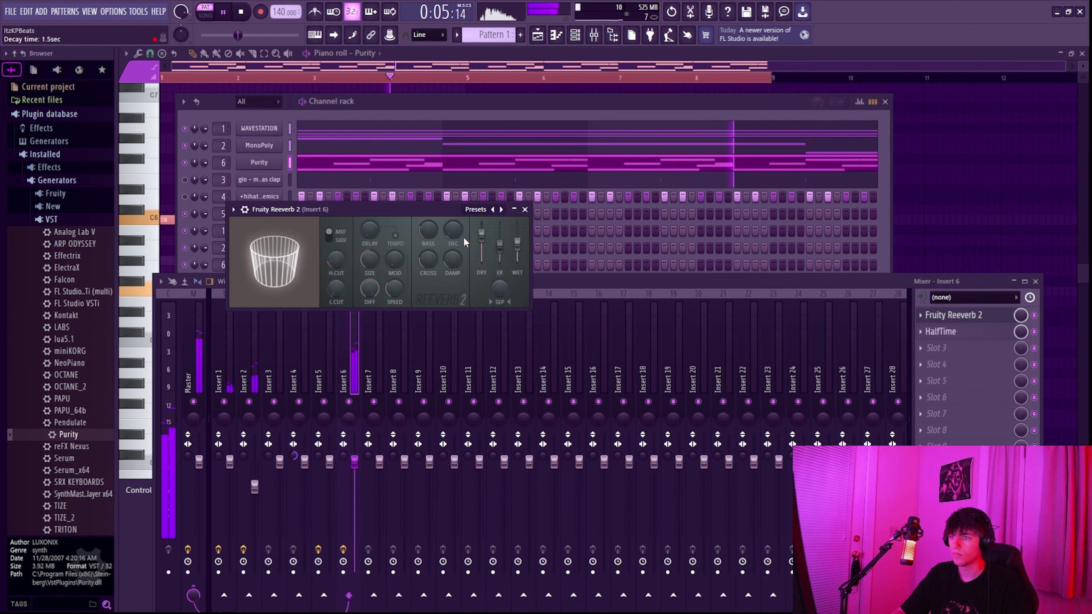
{"action": "left_click_drag", "start_coordinate": [369, 260], "coordinate": [369, 252]}
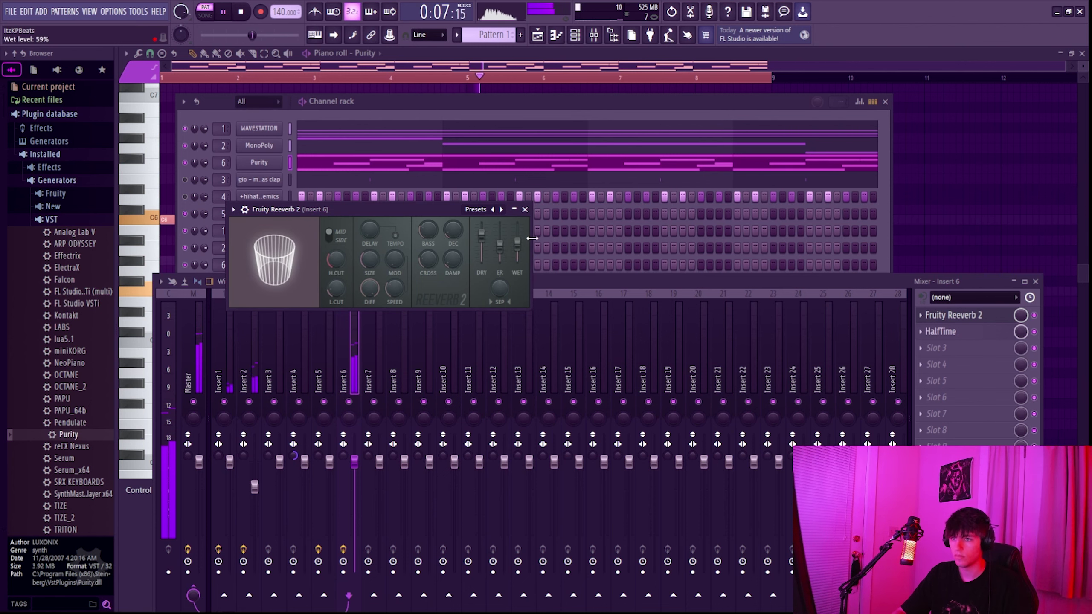
Step: Load another effect on the track and raise the reverb's wet level
{"action": "left_click", "coordinate": [525, 209]}
{"action": "left_click", "coordinate": [946, 348]}
{"action": "left_click", "coordinate": [808, 419]}
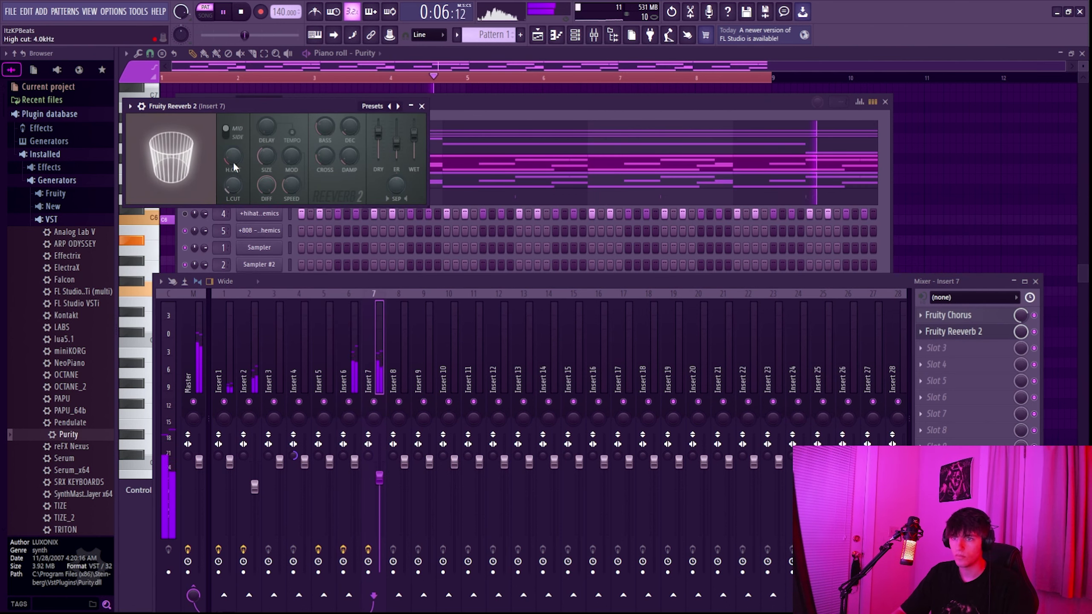
{"action": "left_click_drag", "start_coordinate": [414, 135], "coordinate": [414, 133]}
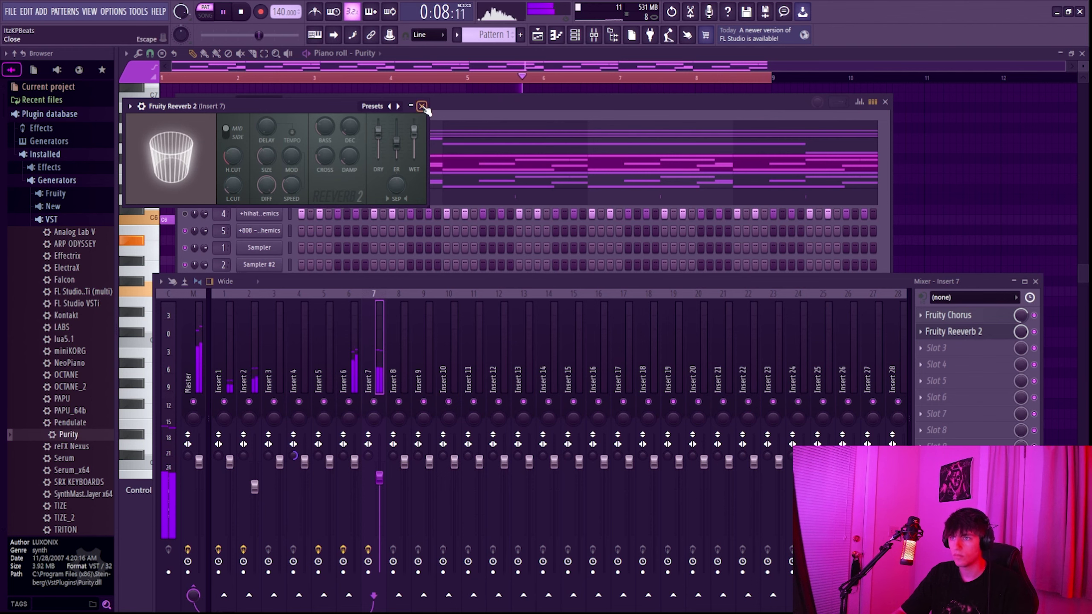
{"action": "left_click", "coordinate": [422, 106]}
Step: Put Fruity Parametric EQ 2 in Slot 3 with a steep low cut and a lowered high shelf
{"action": "left_click", "coordinate": [947, 349]}
{"action": "left_click", "coordinate": [817, 417]}
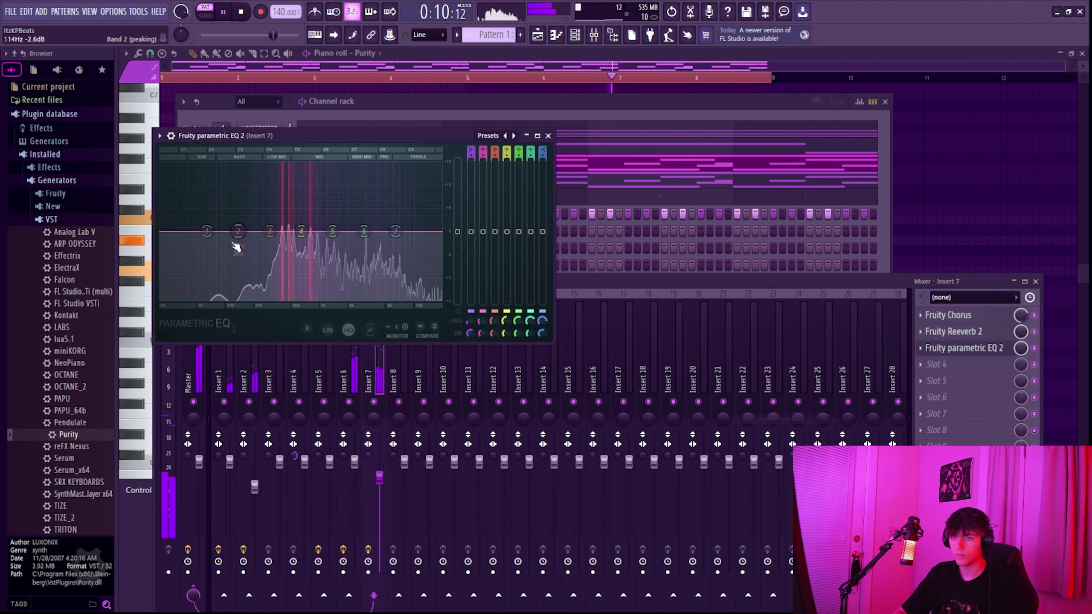
{"action": "left_click_drag", "start_coordinate": [207, 231], "coordinate": [267, 299]}
{"action": "mouse_move", "coordinate": [395, 232]}
{"action": "left_mouse_down"}
{"action": "mouse_move", "coordinate": [383, 246]}
{"action": "mouse_move", "coordinate": [399, 249]}
{"action": "left_mouse_up"}
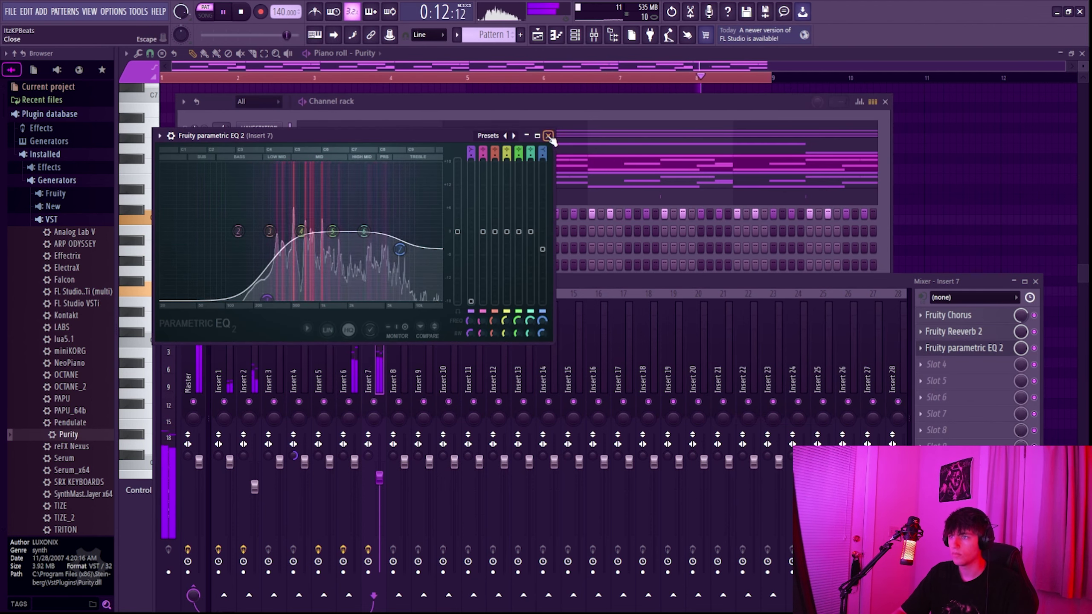
{"action": "left_click", "coordinate": [548, 136]}
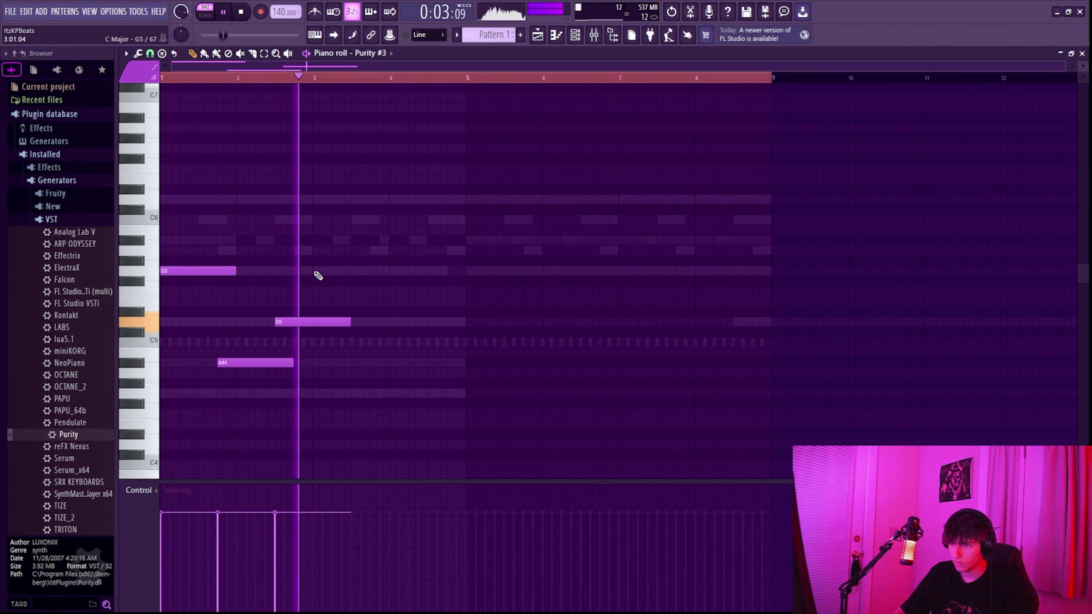
Step: Add G5, D6 and C6 notes to Purity #3, then load Fruity Parametric EQ 2 onto Insert 8
{"action": "left_click", "coordinate": [318, 271]}
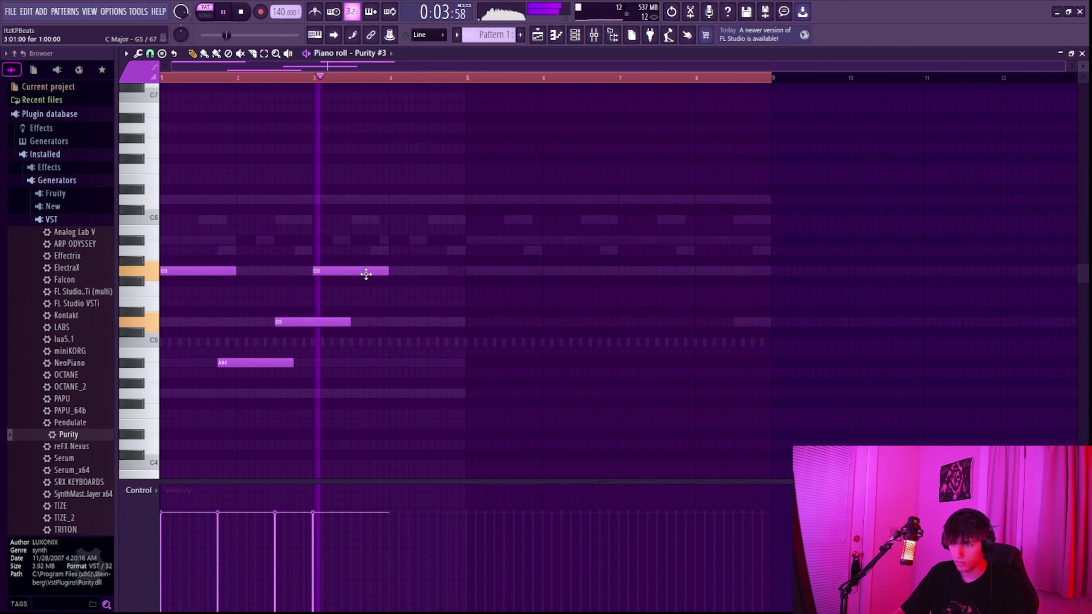
{"action": "left_click", "coordinate": [373, 200]}
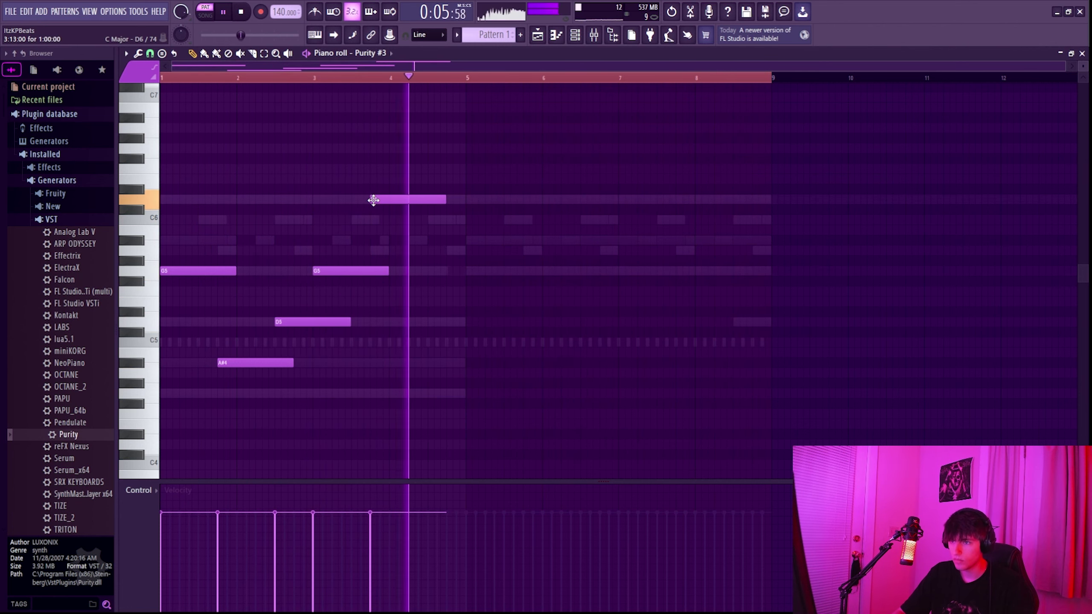
{"action": "left_click", "coordinate": [426, 219]}
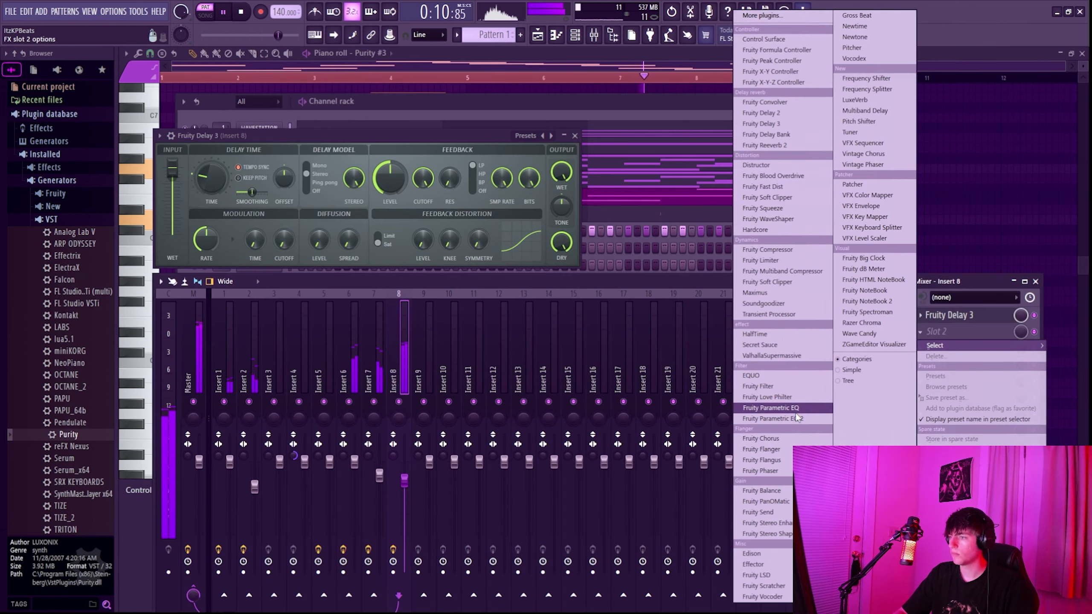
{"action": "left_click", "coordinate": [773, 417]}
Step: Close the EQ and open the Purity channel's piano roll from the channel rack
{"action": "left_click", "coordinate": [567, 149]}
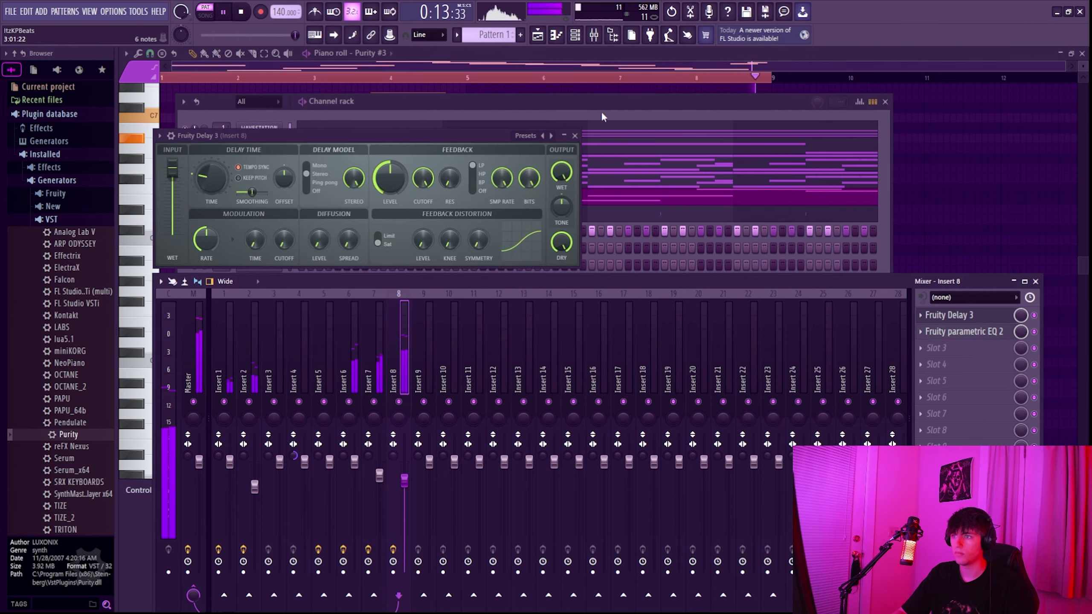
{"action": "left_click", "coordinate": [600, 111]}
{"action": "right_click", "coordinate": [287, 190]}
{"action": "left_click", "coordinate": [289, 193]}
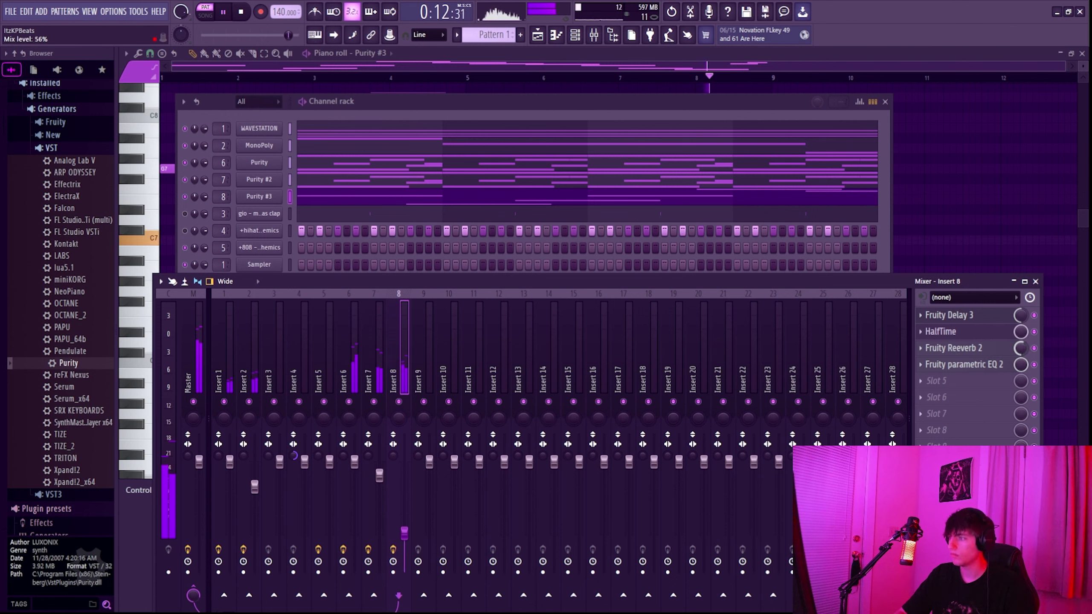
Step: Lower Insert 8's volume to 28% and close the channel rack and mixer
{"action": "left_click_drag", "start_coordinate": [404, 533], "coordinate": [406, 540]}
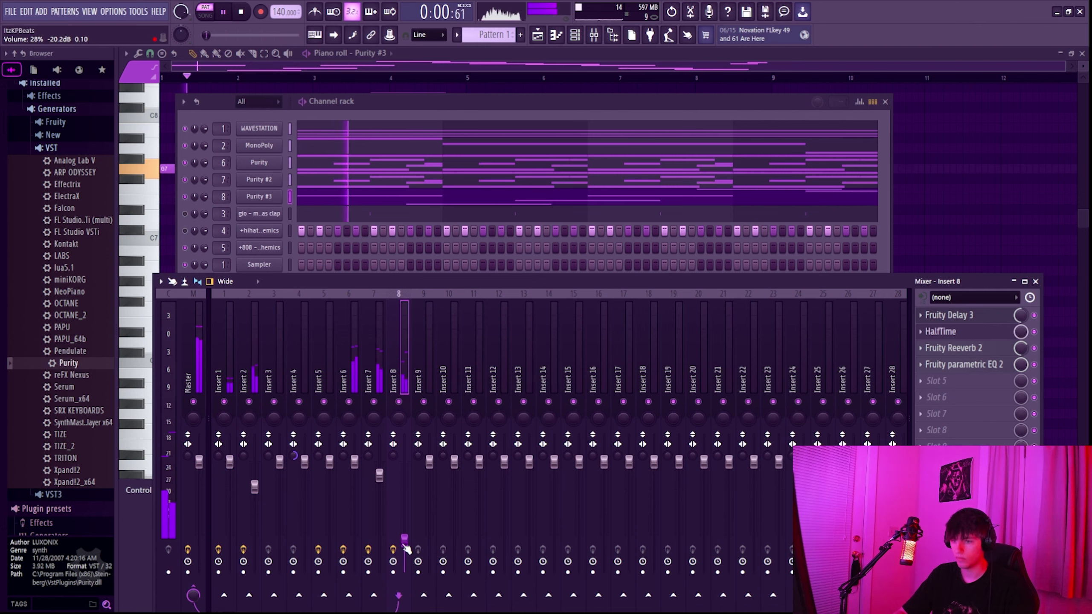
{"action": "key", "text": "F6"}
{"action": "key", "text": "F9"}
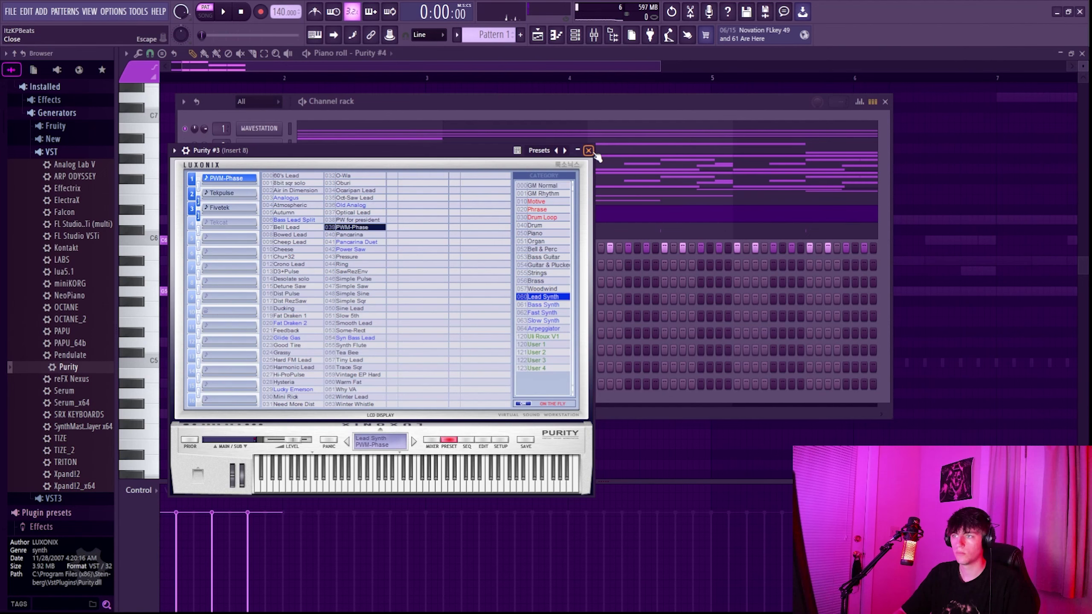
Step: In Purity #4's piano roll, repeat the C6, A#5 and G5 notes across the bars
{"action": "left_click", "coordinate": [592, 154]}
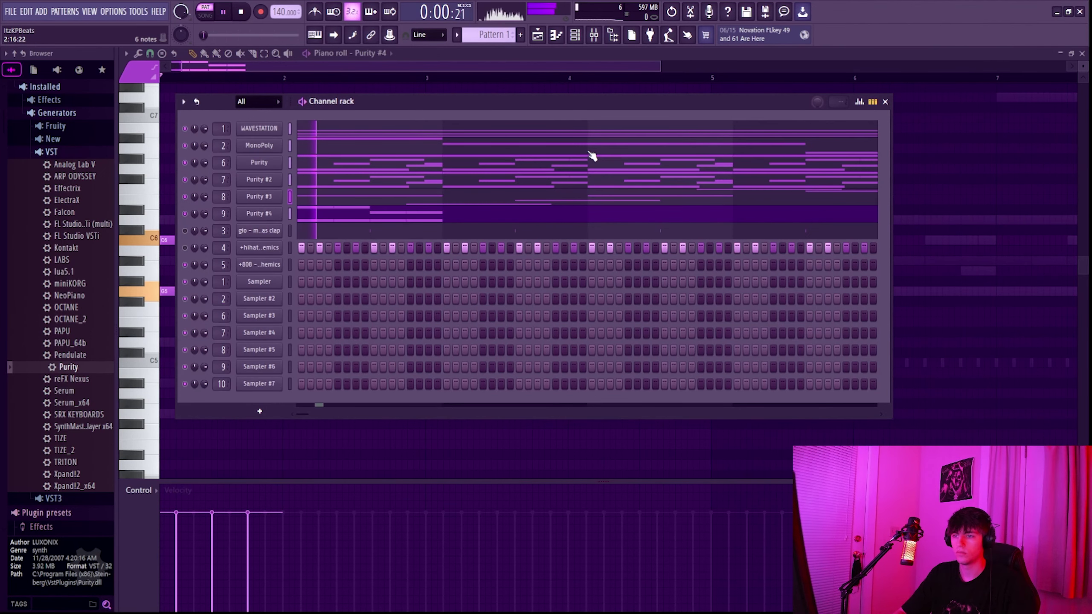
{"action": "right_click", "coordinate": [272, 220]}
{"action": "left_click", "coordinate": [296, 214]}
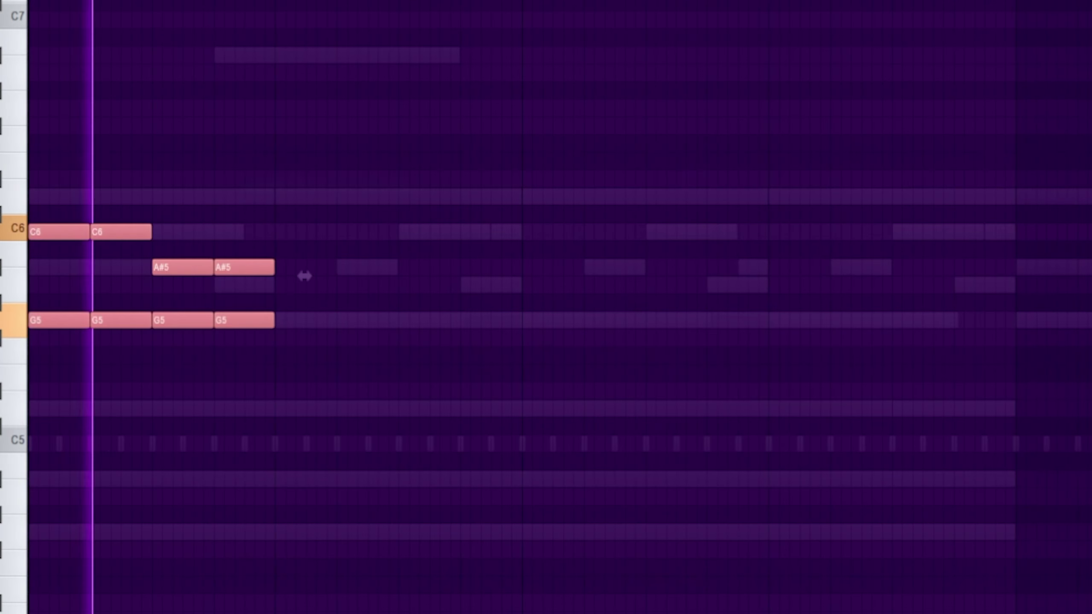
{"action": "key", "text": "ctrl+b"}
{"action": "key", "text": "ctrl+b"}
{"action": "key", "text": "ctrl+b"}
{"action": "key", "text": "ctrl+b"}
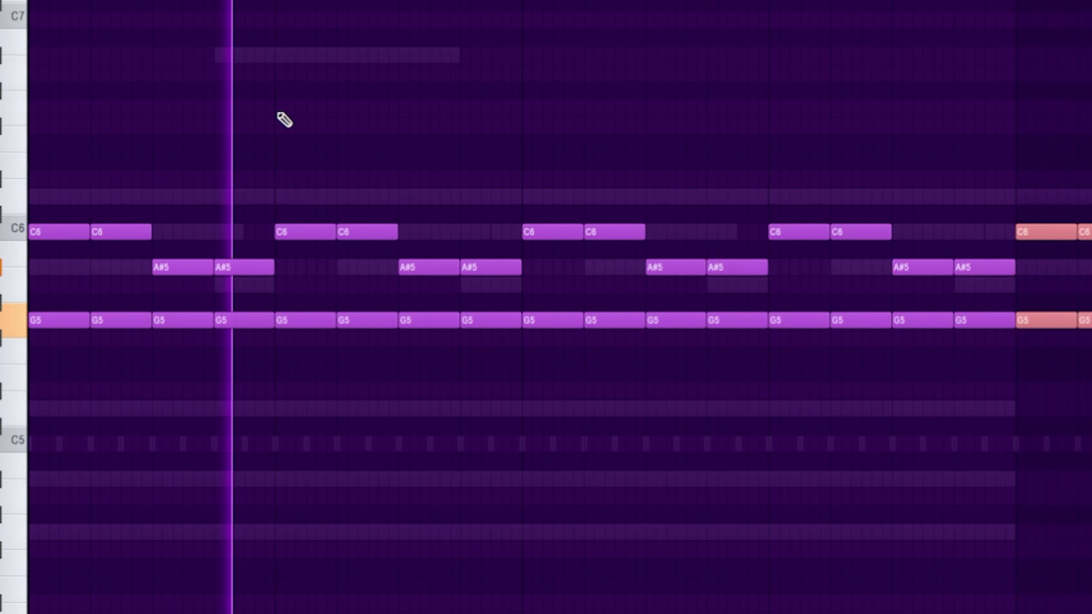
{"action": "scroll", "coordinate": [293, 161], "scroll_direction": "down", "scroll_amount": 2}
{"action": "key", "text": "ctrl+b"}
{"action": "key", "text": "ctrl+b"}
{"action": "key", "text": "ctrl+b"}
{"action": "key", "text": "ctrl+d"}
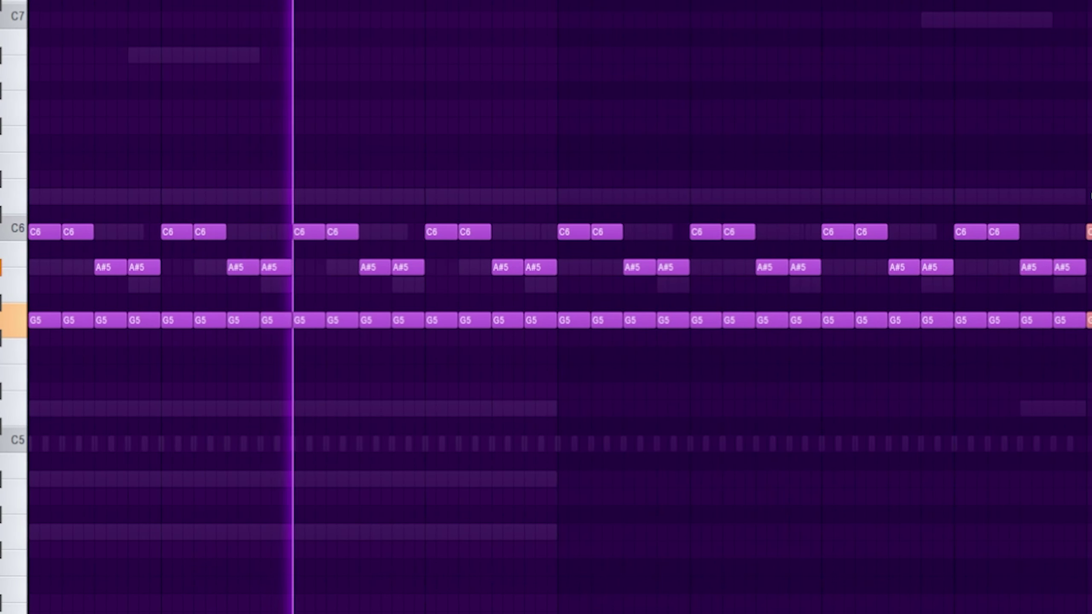
Step: Apply the Strumizer and randomizer settings to the Purity #4 notes
{"action": "key", "text": "alt+s"}
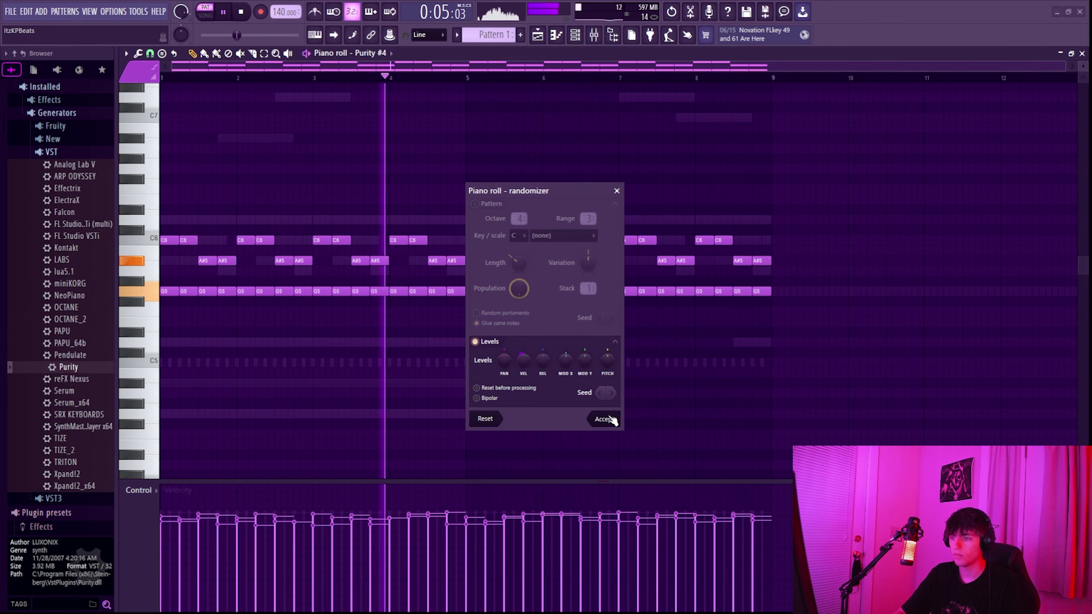
{"action": "left_click", "coordinate": [599, 419]}
{"action": "key", "text": "alt+s"}
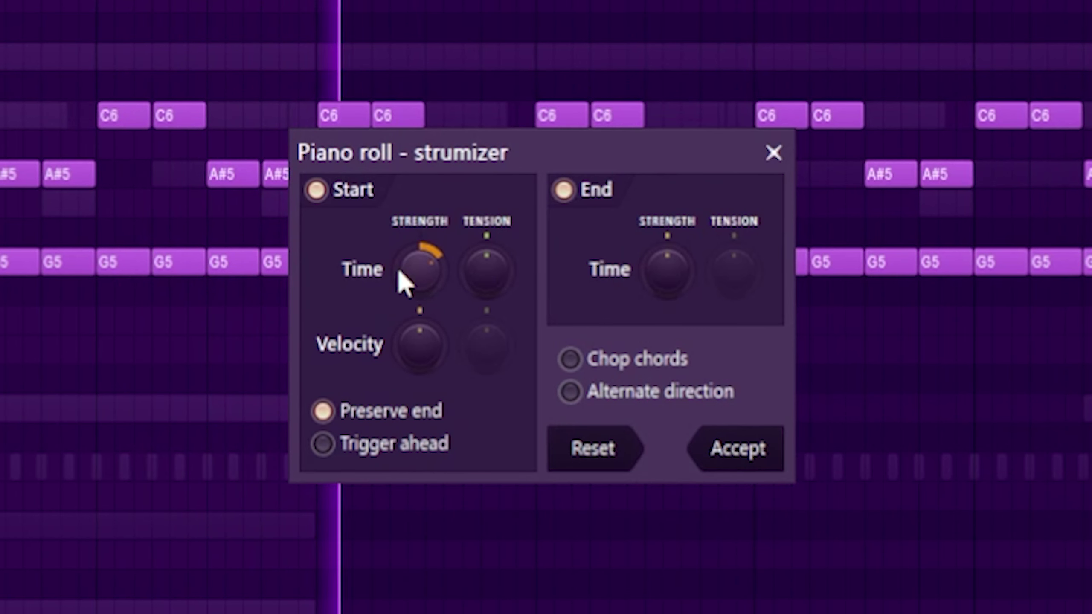
{"action": "left_click", "coordinate": [711, 447]}
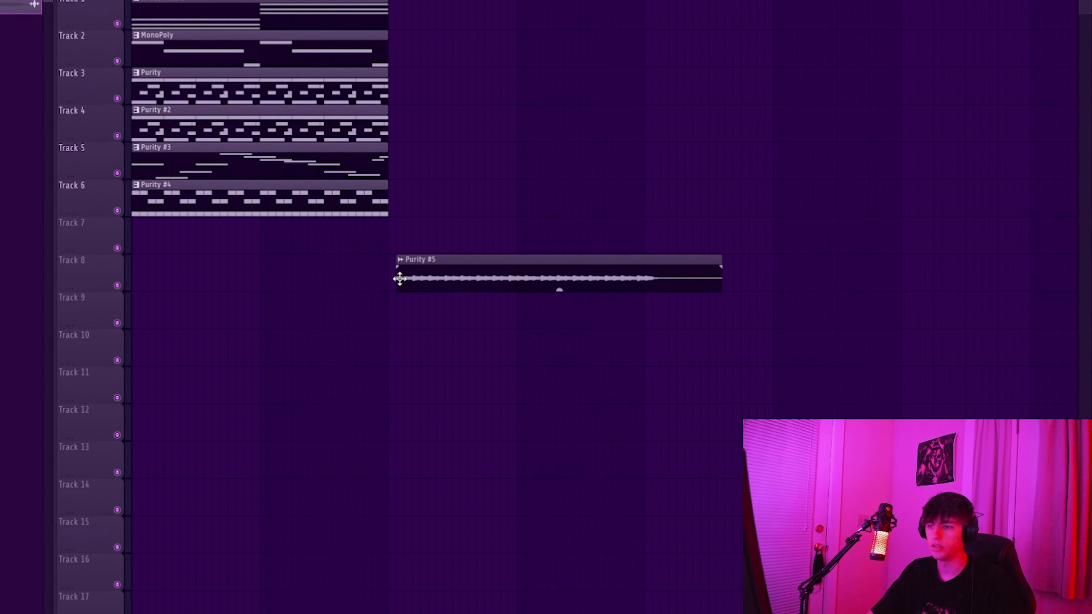
Step: Reverse the Purity #5 audio clip, stretch it longer, and move it to Track 7
{"action": "double_click", "coordinate": [398, 277]}
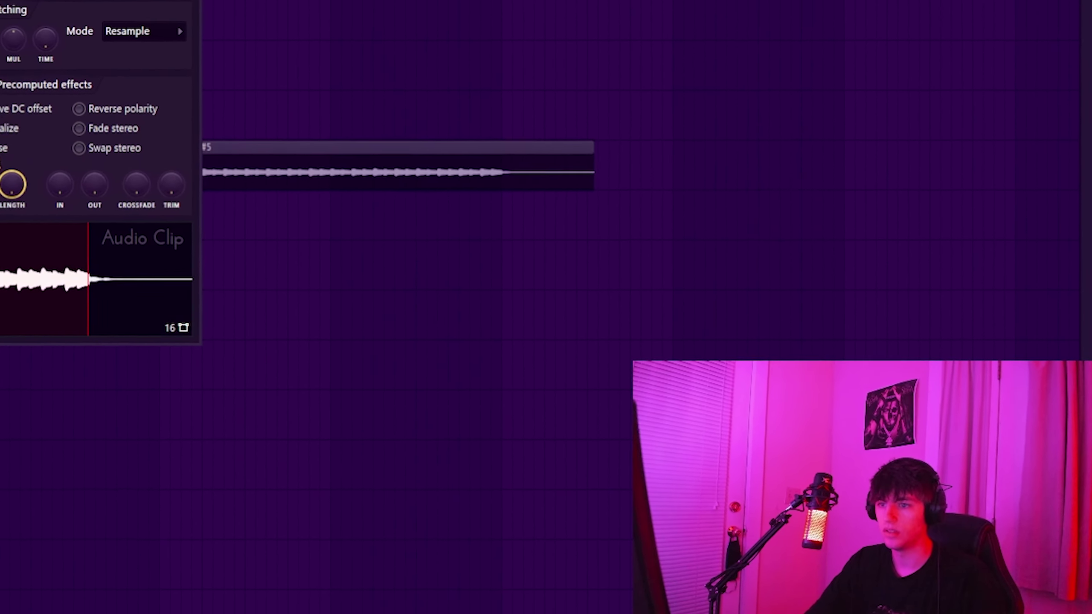
{"action": "left_click", "coordinate": [657, 269]}
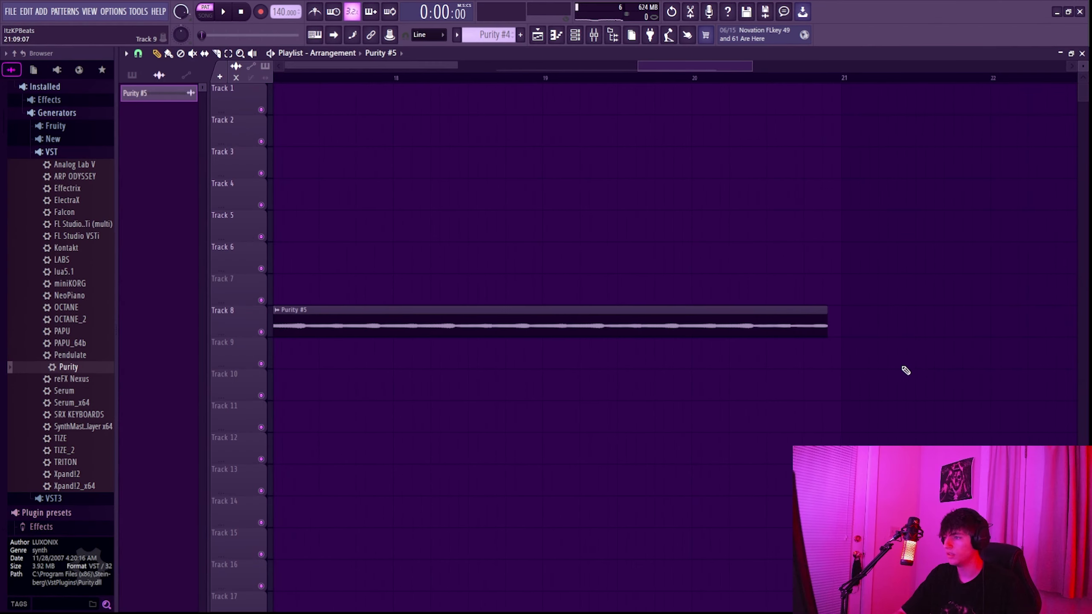
{"action": "scroll", "coordinate": [842, 372], "scroll_direction": "up", "scroll_amount": 3}
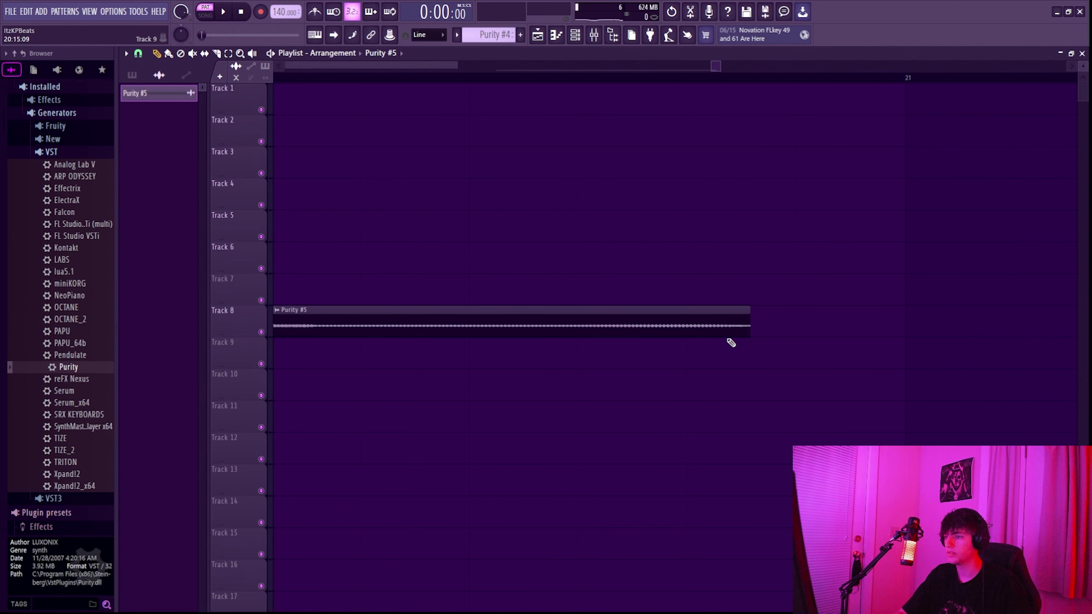
{"action": "left_click_drag", "start_coordinate": [730, 342], "coordinate": [870, 352]}
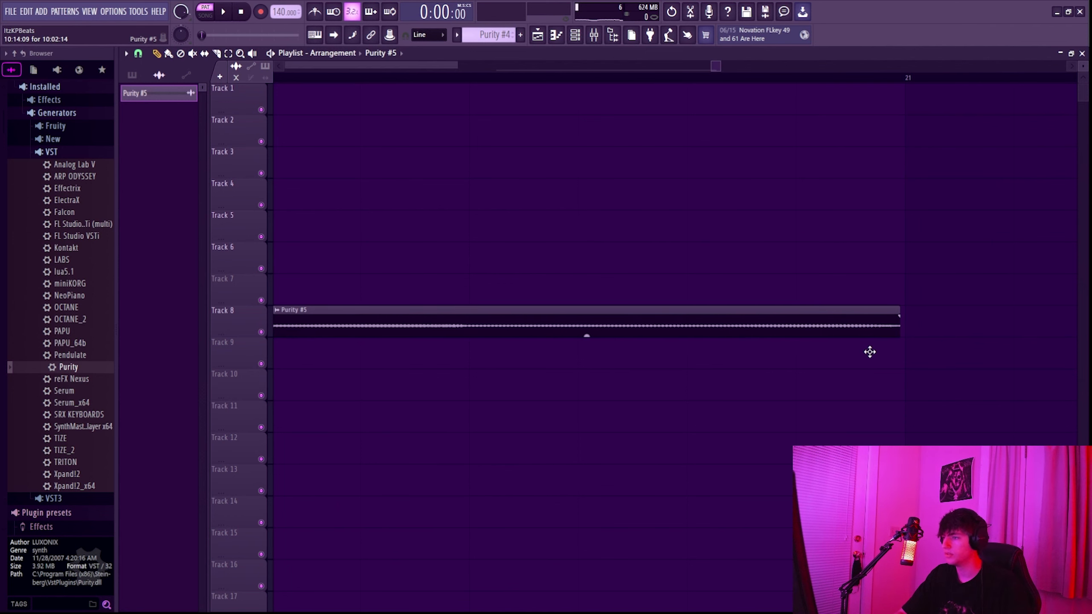
{"action": "scroll", "coordinate": [414, 419], "scroll_direction": "down", "scroll_amount": 5}
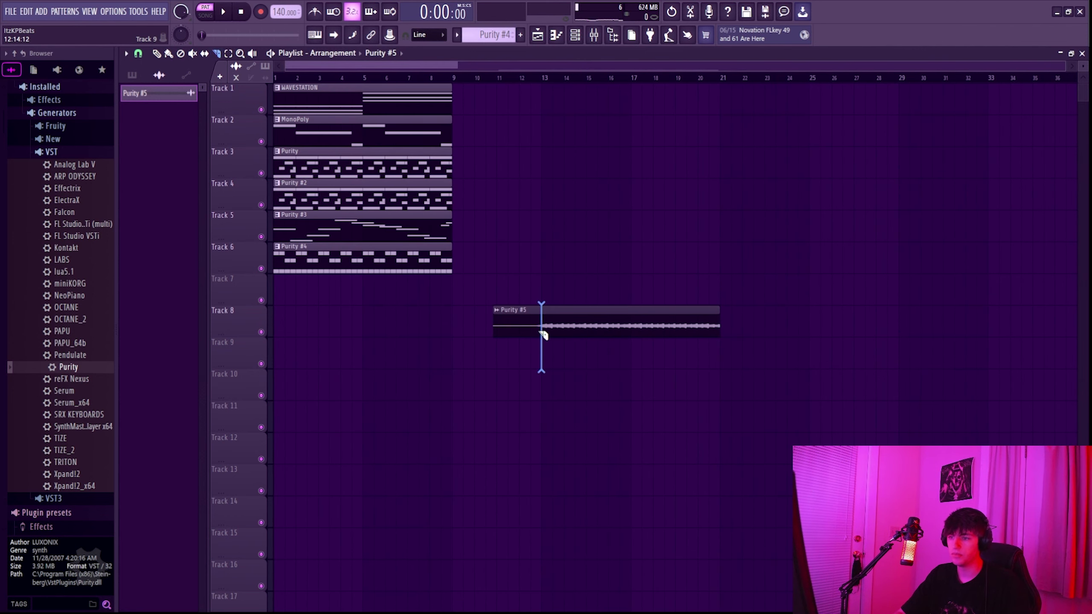
{"action": "left_click_drag", "start_coordinate": [585, 306], "coordinate": [584, 275]}
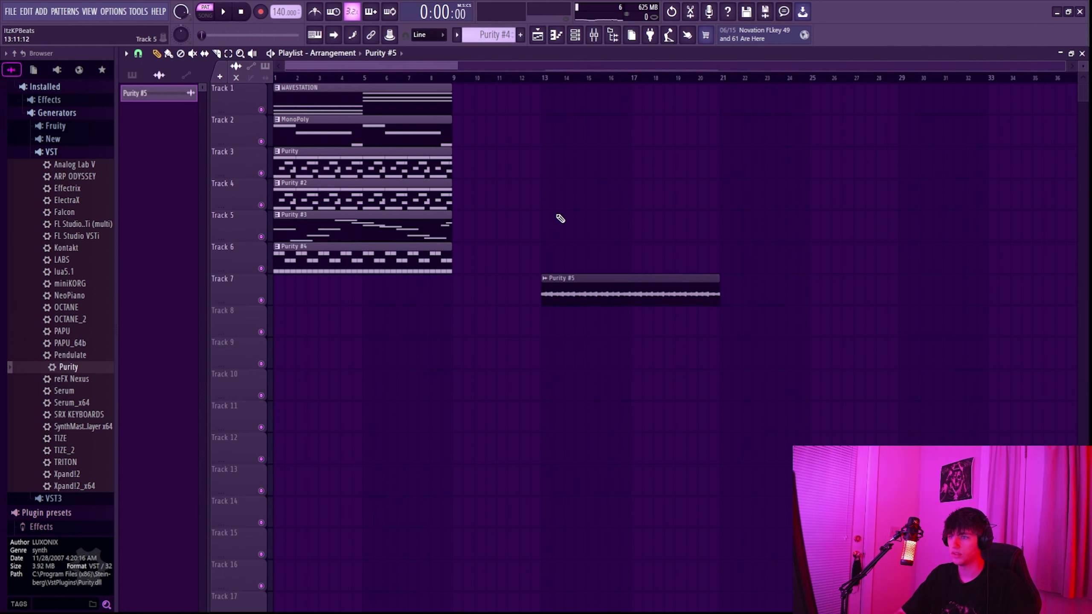
Step: Play from bar 13 and paste the WAVESTATION and MonoPoly clips there
{"action": "left_click", "coordinate": [545, 80]}
{"action": "key", "text": "space"}
{"action": "double_click", "coordinate": [578, 284]}
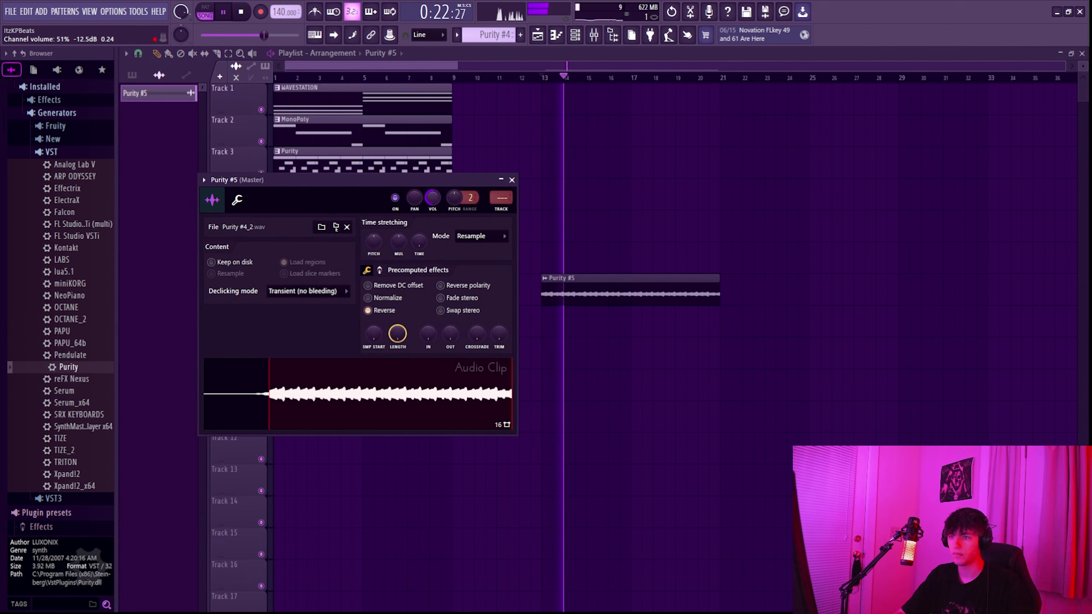
{"action": "key", "text": "ctrl+v"}
{"action": "key", "text": "space"}
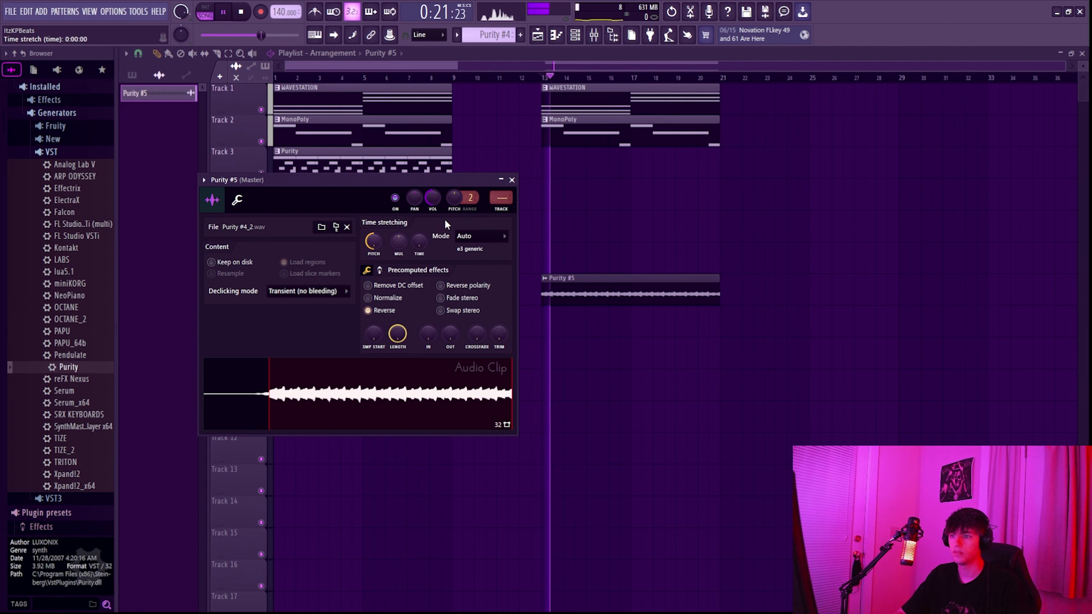
{"action": "left_click", "coordinate": [511, 180]}
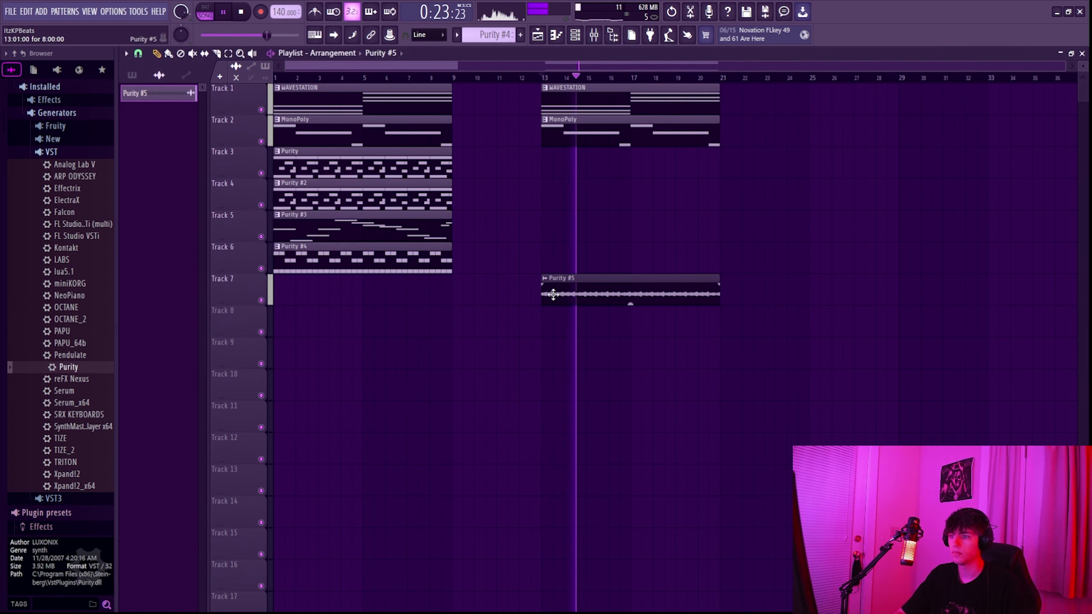
{"action": "double_click", "coordinate": [588, 290]}
{"action": "left_click", "coordinate": [510, 180]}
Step: Paste the Purity and Purity #2 clips at bar 13 and copy Purity #3 there too
{"action": "key", "text": "ctrl+v"}
{"action": "key", "text": "space"}
{"action": "key", "text": "space"}
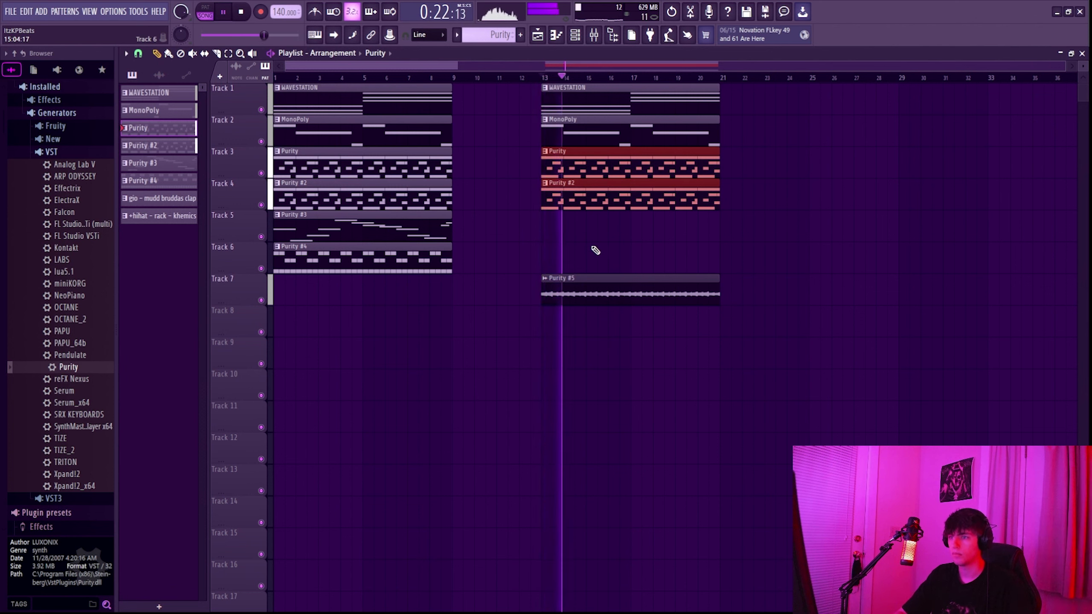
{"action": "left_click", "coordinate": [376, 228]}
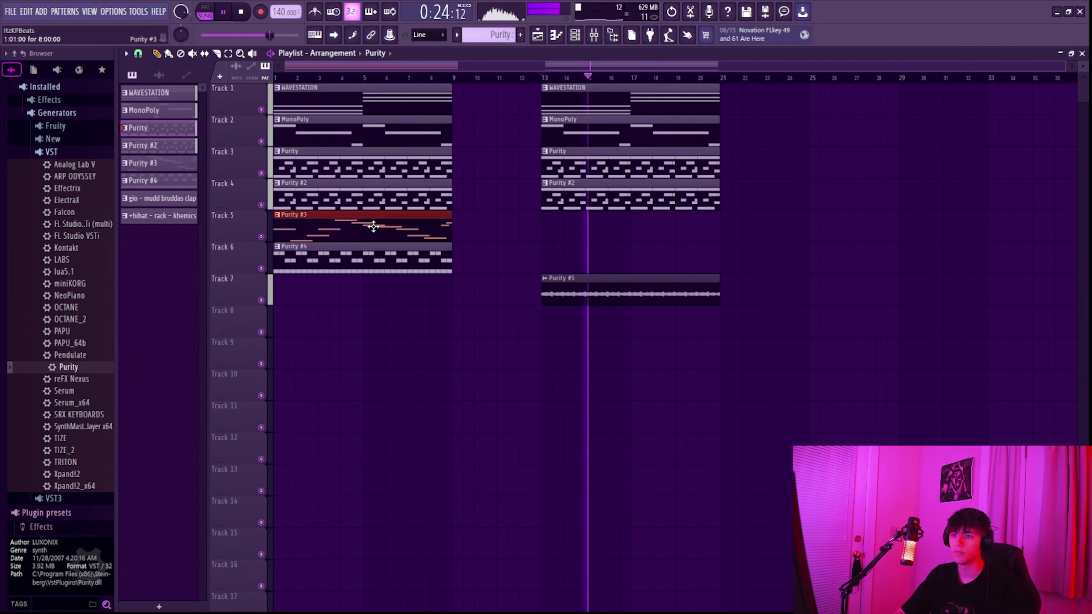
{"action": "left_click_drag", "start_coordinate": [366, 222], "coordinate": [634, 226]}
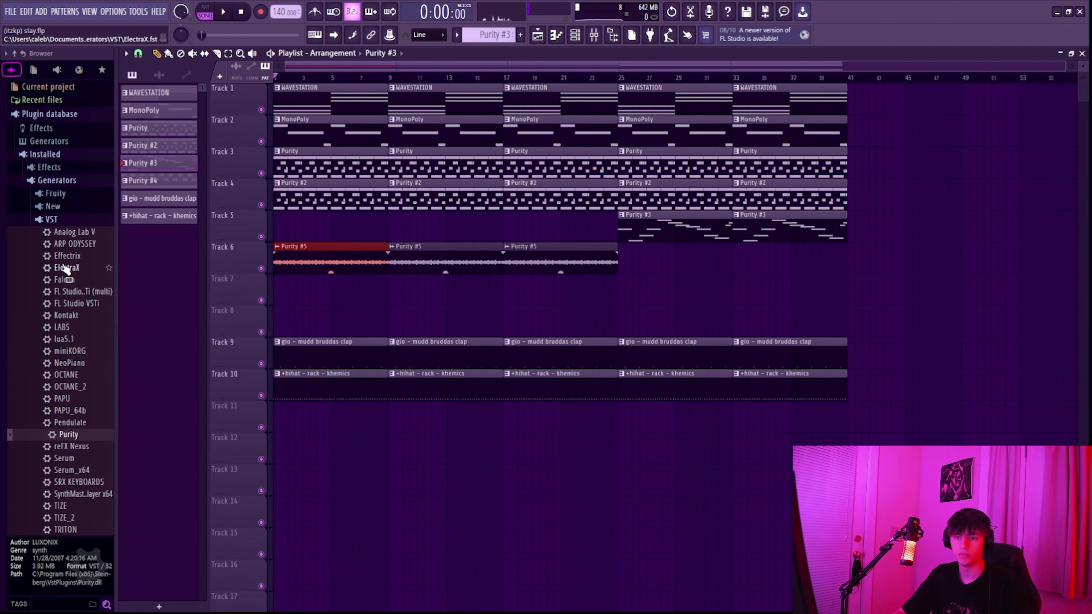
Step: Audition Mexico Clap and Pierre Clap, then replace the clap channel with Pierre Clap
{"action": "left_click", "coordinate": [49, 307]}
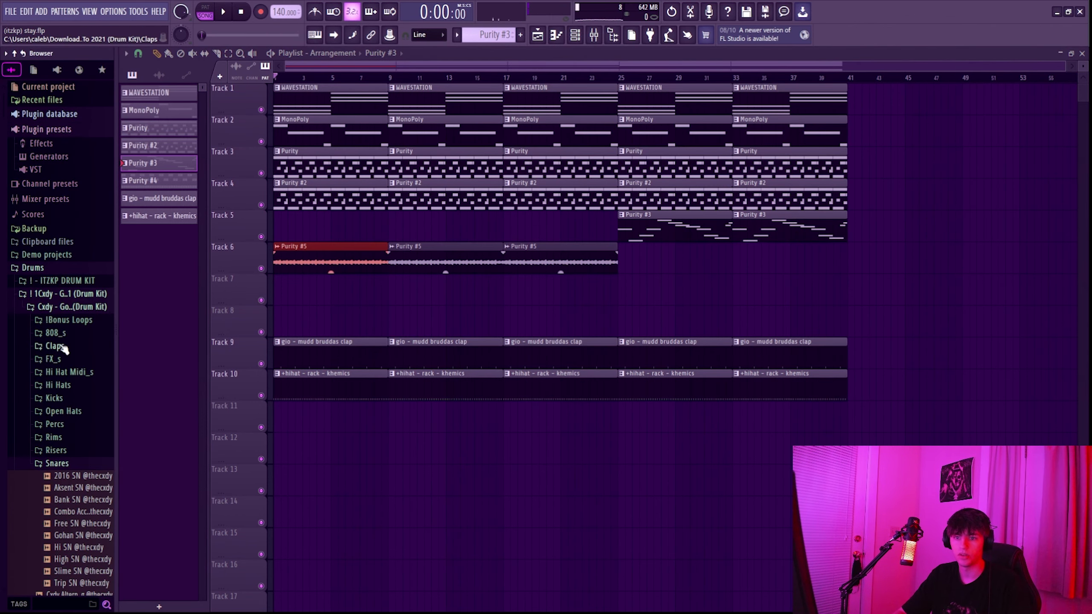
{"action": "double_click", "coordinate": [452, 345]}
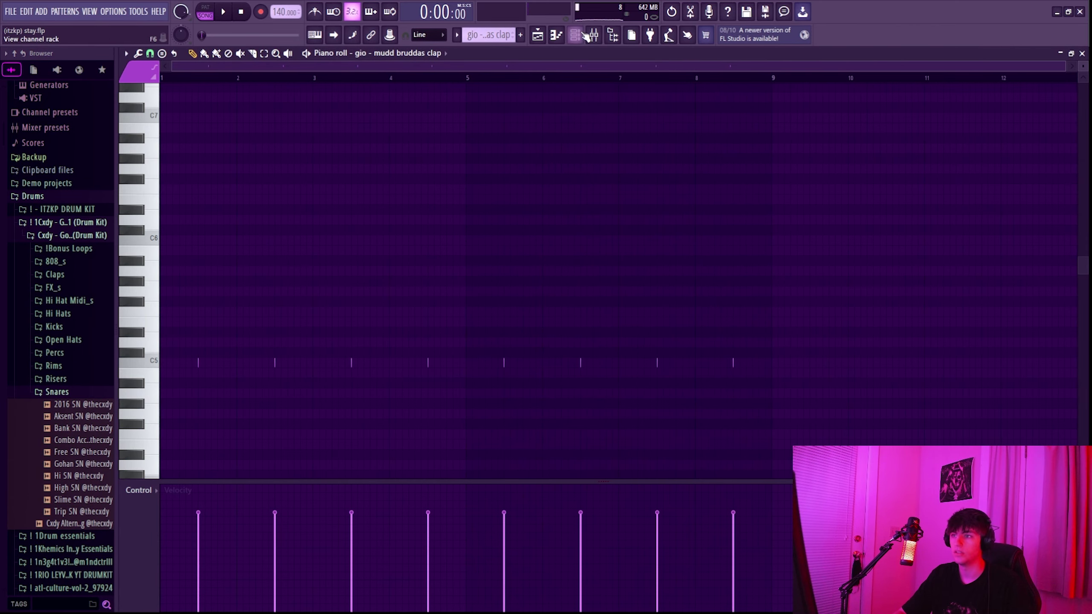
{"action": "key", "text": "F6"}
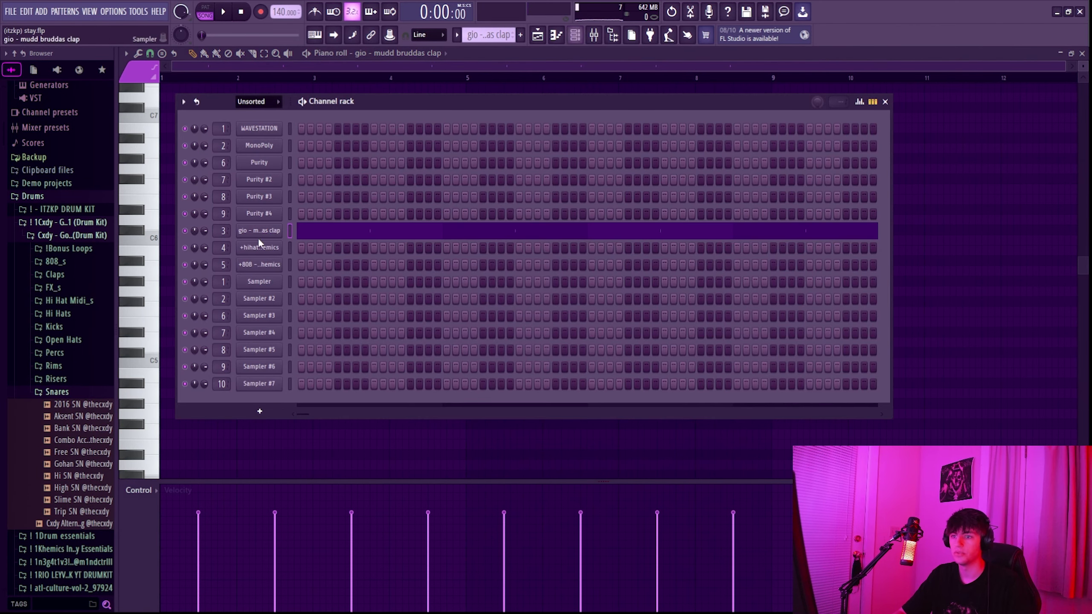
{"action": "left_click", "coordinate": [55, 275]}
{"action": "left_click", "coordinate": [76, 336]}
{"action": "left_click", "coordinate": [78, 347]}
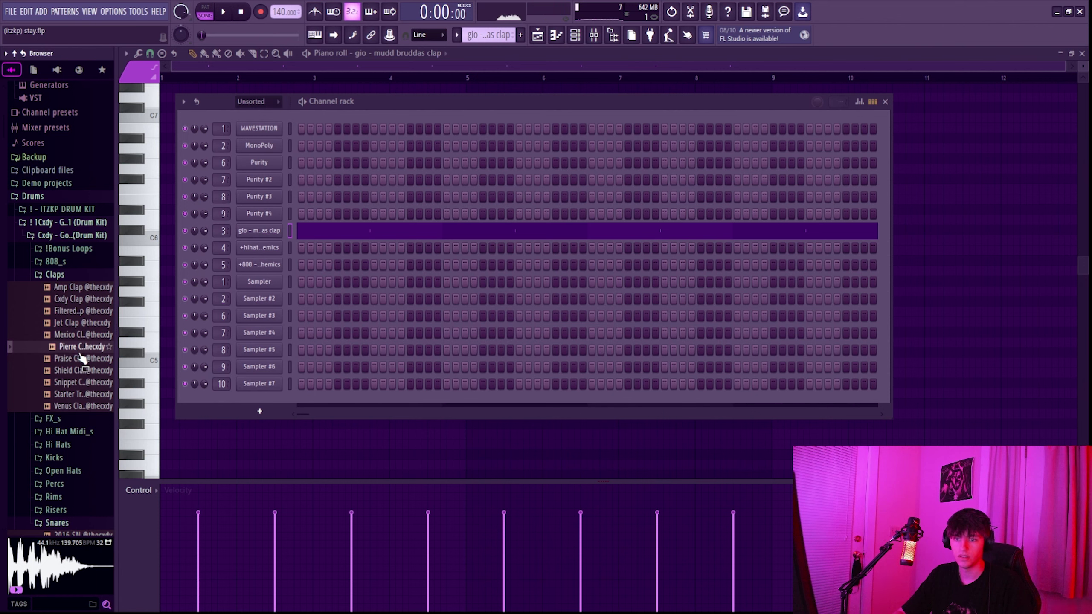
{"action": "left_click_drag", "start_coordinate": [71, 352], "coordinate": [269, 238]}
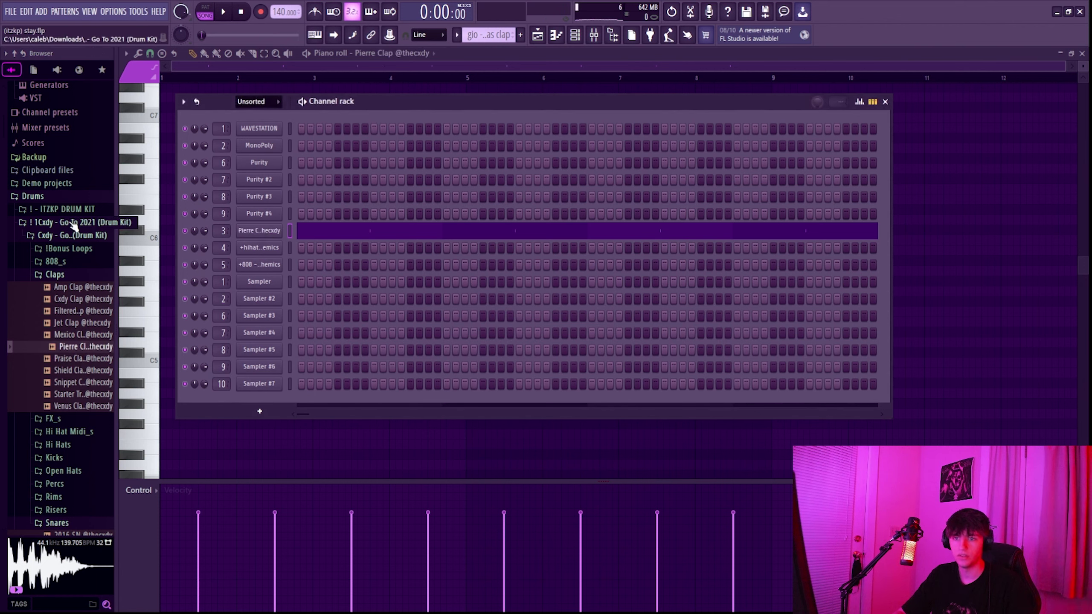
Step: Audition Phaser, Pod and Can HH samples and load Pod HH onto the hi-hat channel
{"action": "left_click", "coordinate": [54, 274]}
{"action": "left_click", "coordinate": [58, 313]}
{"action": "left_click", "coordinate": [82, 361]}
{"action": "left_click", "coordinate": [78, 374]}
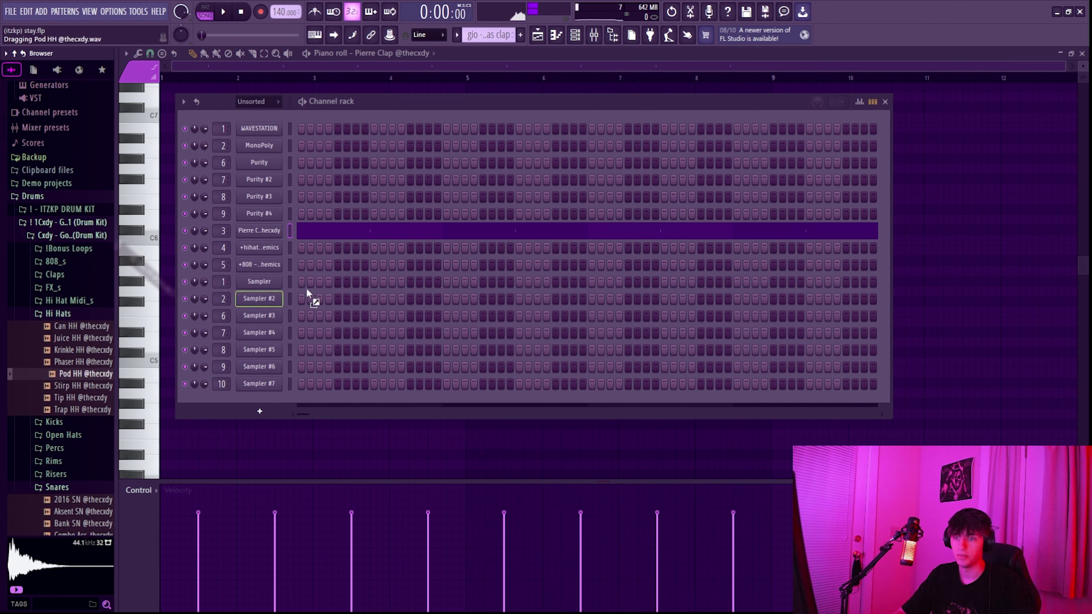
{"action": "left_click_drag", "start_coordinate": [257, 249], "coordinate": [256, 249]}
{"action": "key", "text": "space"}
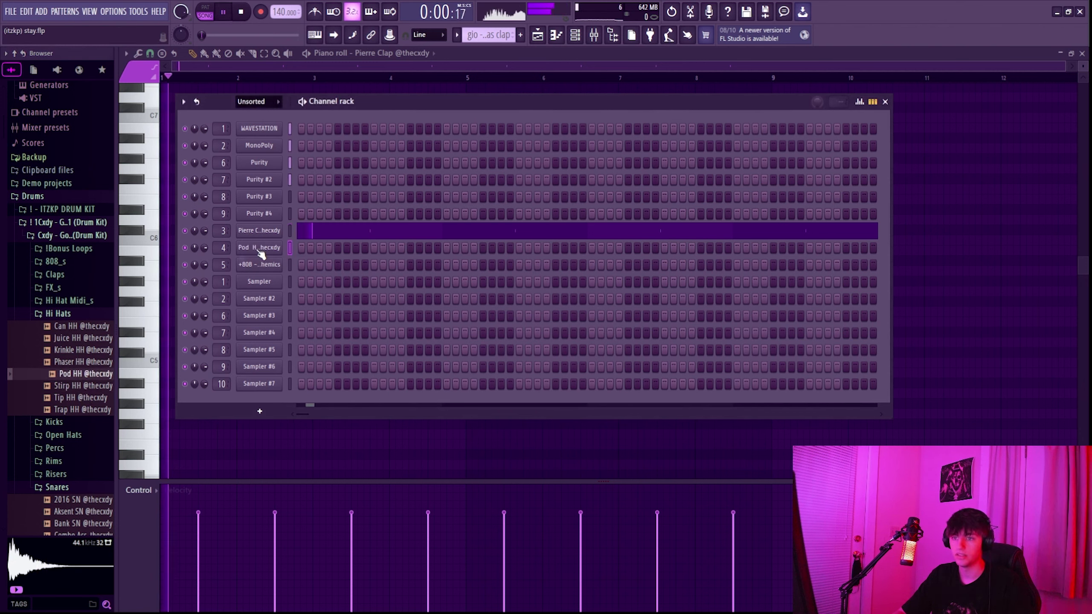
{"action": "left_click", "coordinate": [78, 327]}
{"action": "right_click", "coordinate": [77, 329]}
{"action": "left_click_drag", "start_coordinate": [78, 326], "coordinate": [287, 243]}
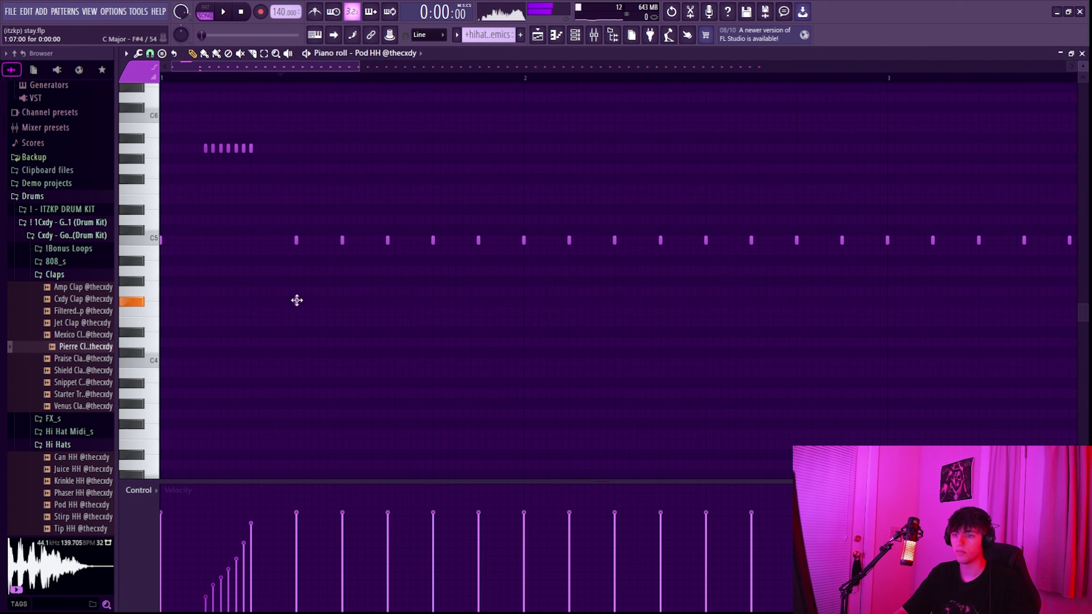
Step: Add two hi-hat notes on the lower row, nudging the second slightly later
{"action": "left_click", "coordinate": [296, 302]}
{"action": "left_click", "coordinate": [335, 302]}
{"action": "left_click_drag", "start_coordinate": [333, 303], "coordinate": [341, 302]}
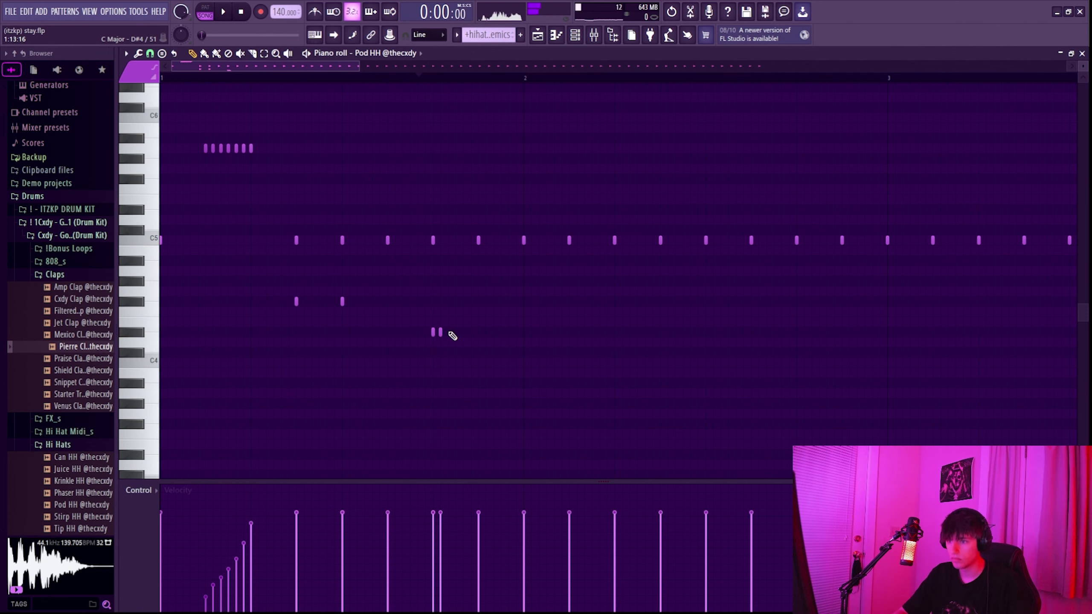
Step: Rebuild the hi-hat roll at a finer snap with three new notes and downward-ramped velocities
{"action": "key", "text": "space"}
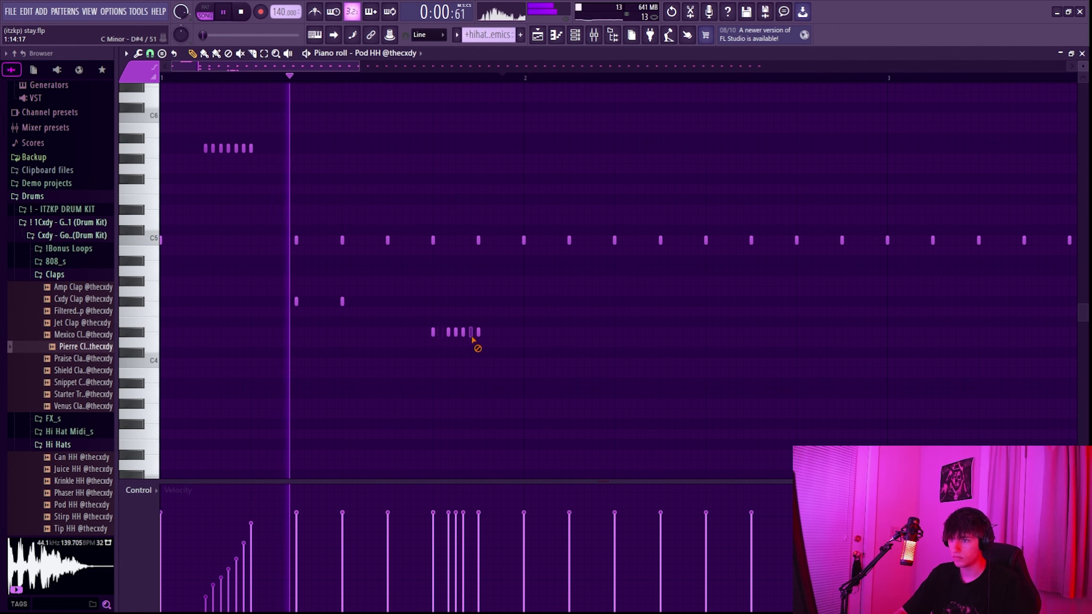
{"action": "right_click", "coordinate": [455, 334]}
{"action": "left_click", "coordinate": [150, 54]}
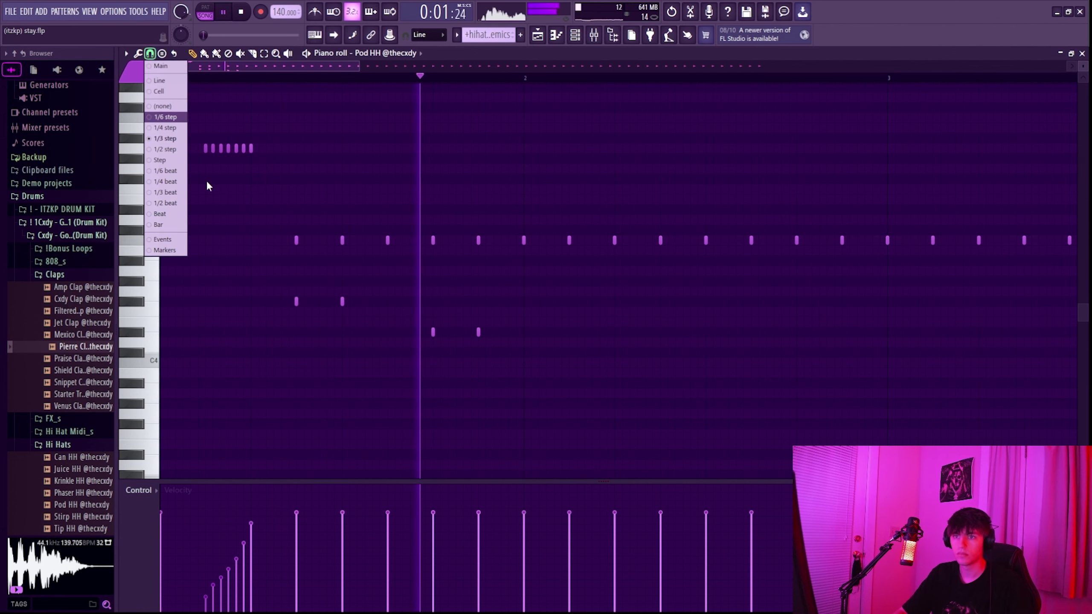
{"action": "left_click", "coordinate": [163, 149]}
{"action": "left_click", "coordinate": [445, 332]}
{"action": "left_click", "coordinate": [455, 332]}
{"action": "left_click", "coordinate": [468, 332]}
{"action": "left_click_drag", "start_coordinate": [499, 344], "coordinate": [438, 325]}
{"action": "mouse_move", "coordinate": [445, 522]}
{"action": "left_mouse_down"}
{"action": "mouse_move", "coordinate": [498, 584]}
{"action": "mouse_move", "coordinate": [453, 540]}
{"action": "mouse_move", "coordinate": [476, 598]}
{"action": "mouse_move", "coordinate": [443, 549]}
{"action": "mouse_move", "coordinate": [475, 593]}
{"action": "left_mouse_up"}
{"action": "left_click", "coordinate": [527, 255]}
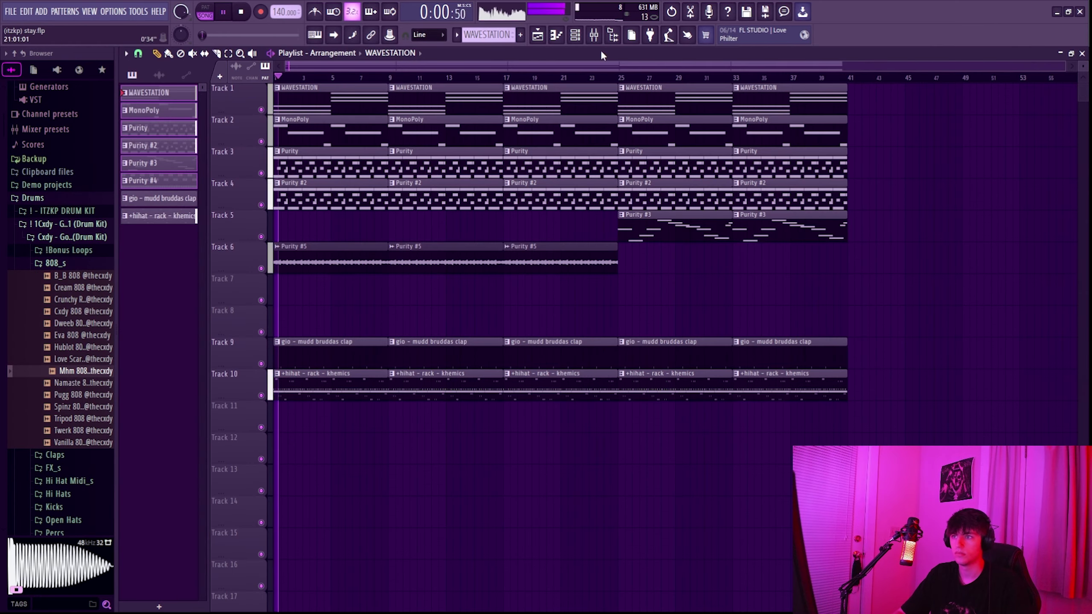
Step: Switch from the Pod HH notes to the Mhm 808 pattern with the channel rack in front
{"action": "left_click", "coordinate": [574, 41]}
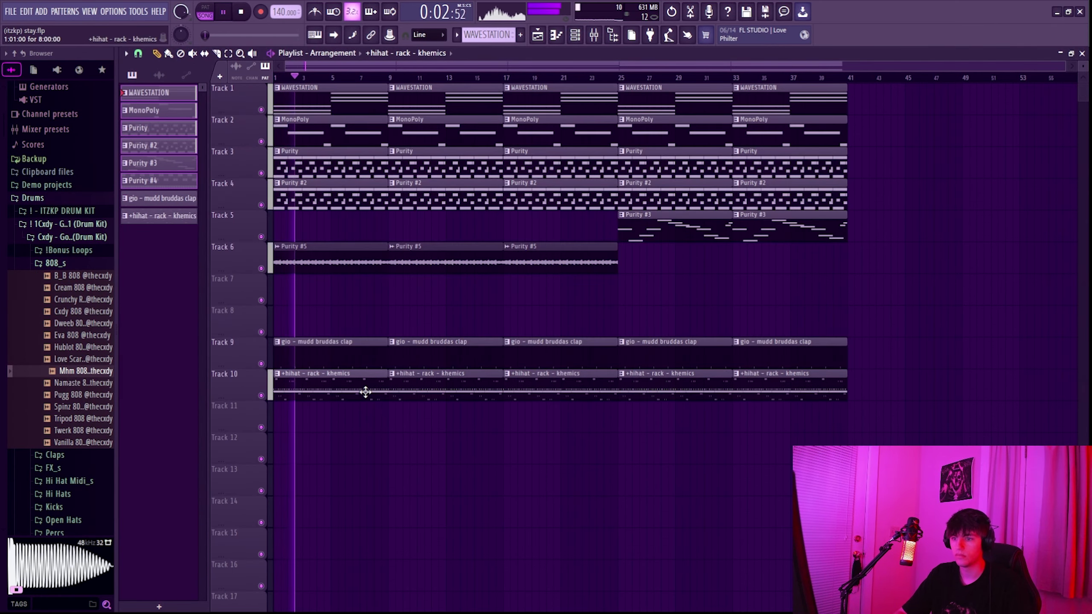
{"action": "left_click", "coordinate": [556, 35]}
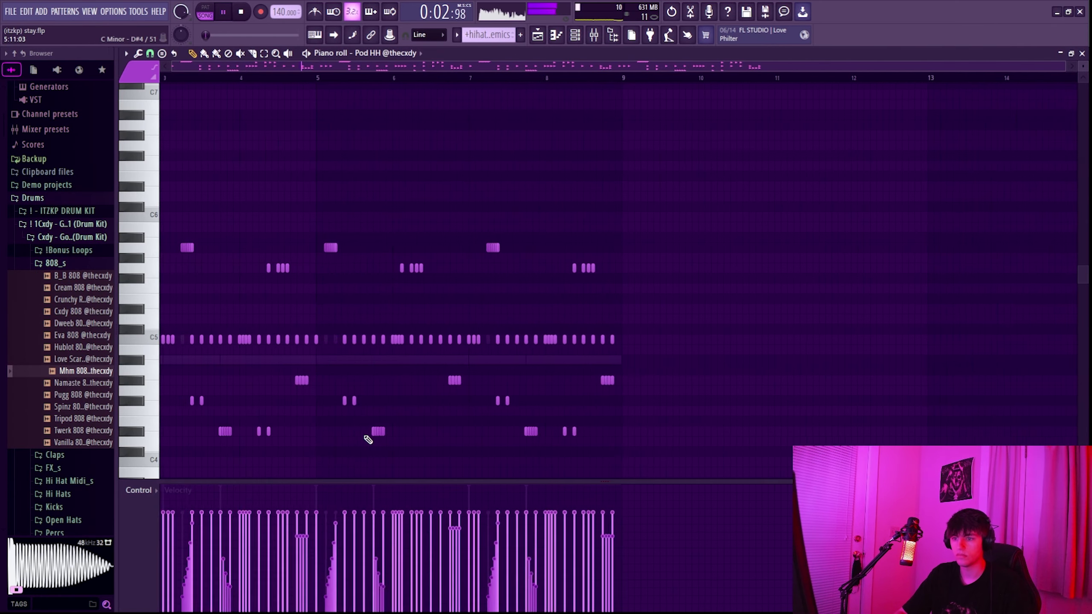
{"action": "left_click", "coordinate": [574, 35]}
{"action": "left_click", "coordinate": [275, 299]}
{"action": "key", "text": "F6"}
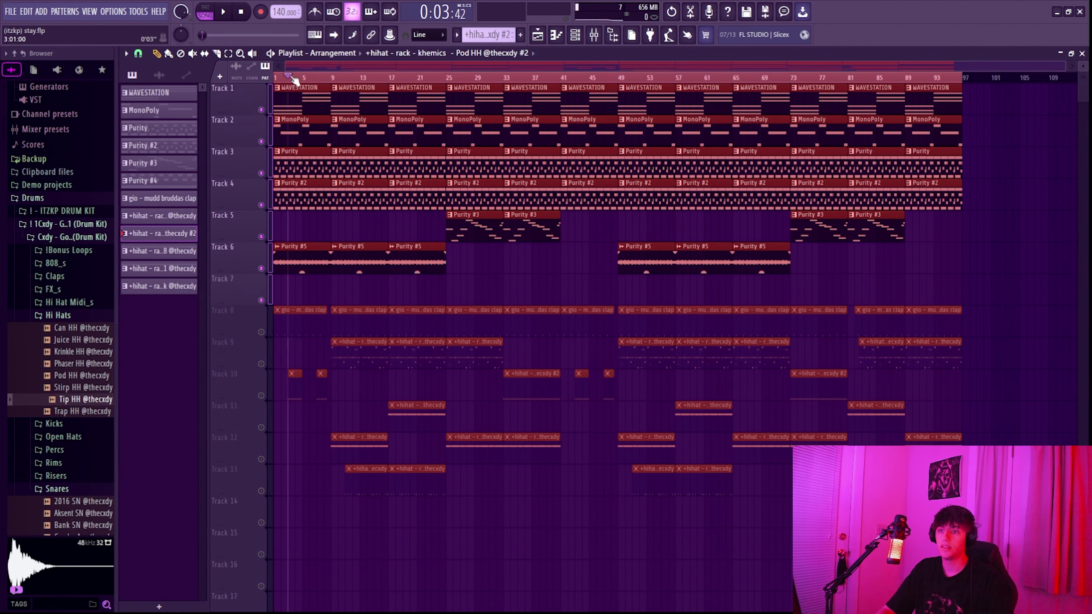
Step: Solo Track 1 in the Playlist, muting Tracks 2–7 so only WAVESTATION plays
{"action": "left_click", "coordinate": [261, 110], "text": "ctrl"}
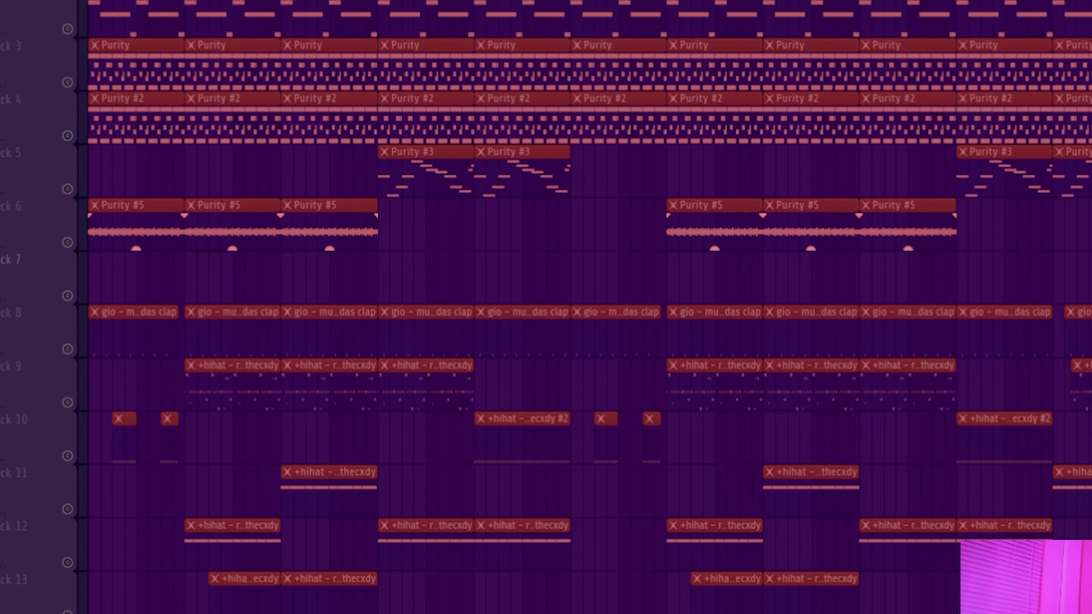
{"action": "key", "text": "F7"}
{"action": "key", "text": "F6"}
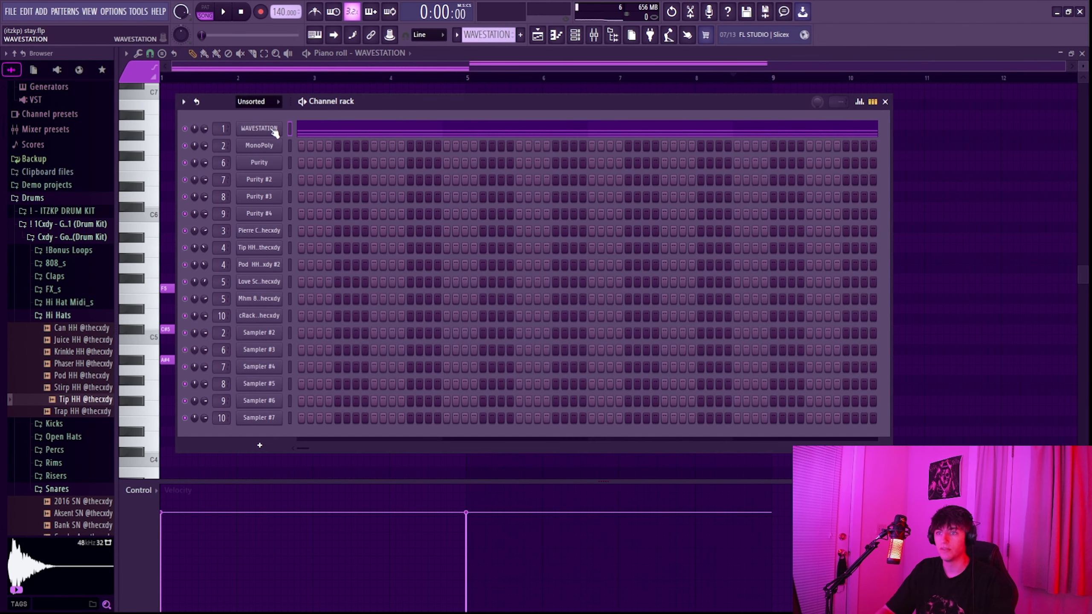
{"action": "left_click", "coordinate": [272, 130]}
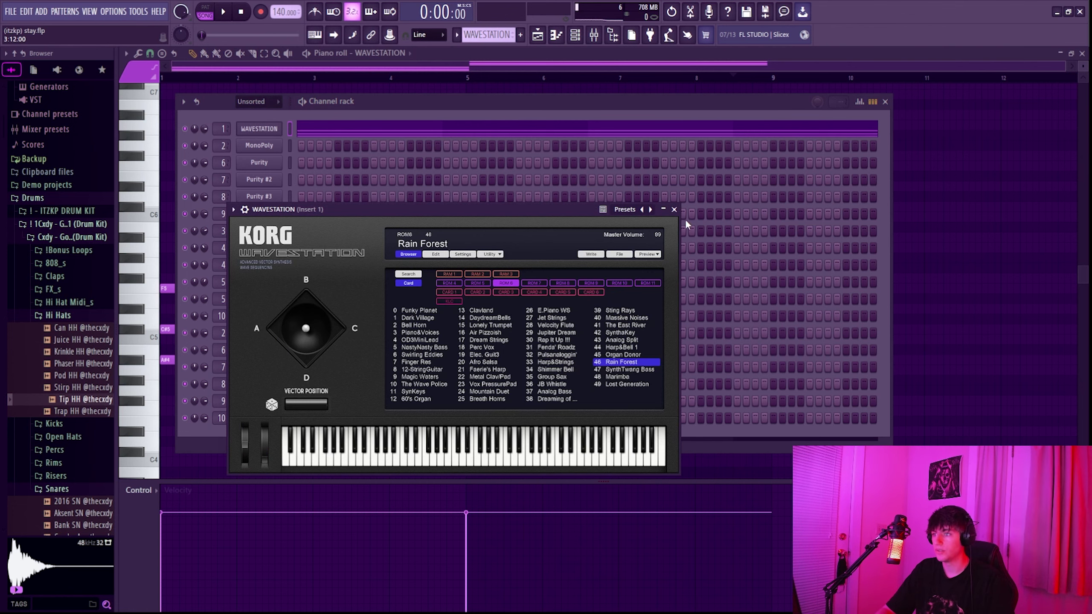
{"action": "left_click", "coordinate": [673, 210]}
{"action": "right_click", "coordinate": [277, 128]}
{"action": "left_click", "coordinate": [301, 127]}
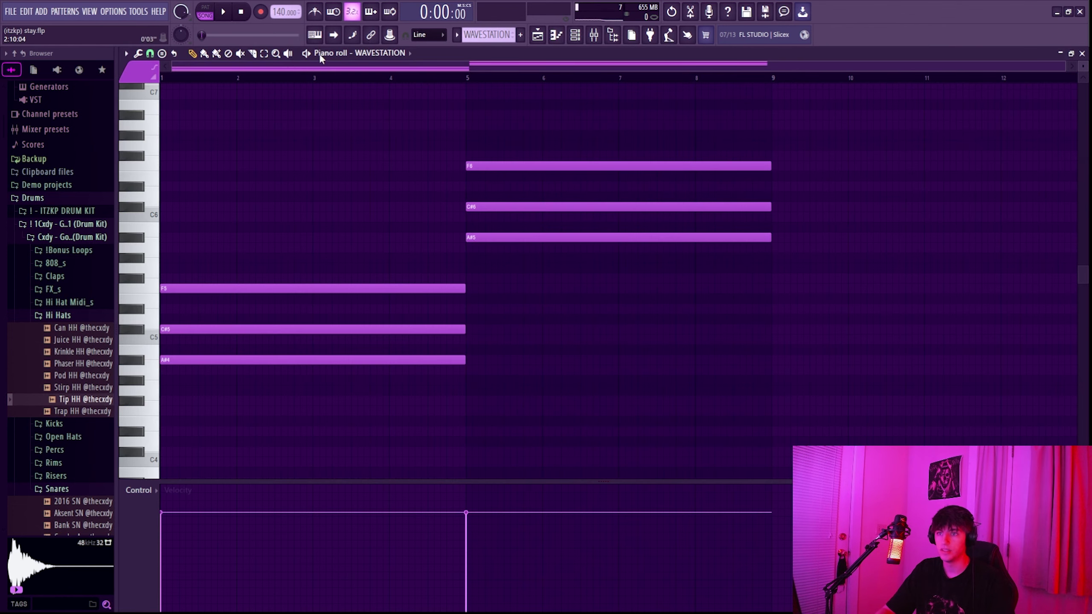
{"action": "key", "text": "space"}
{"action": "key", "text": "F9"}
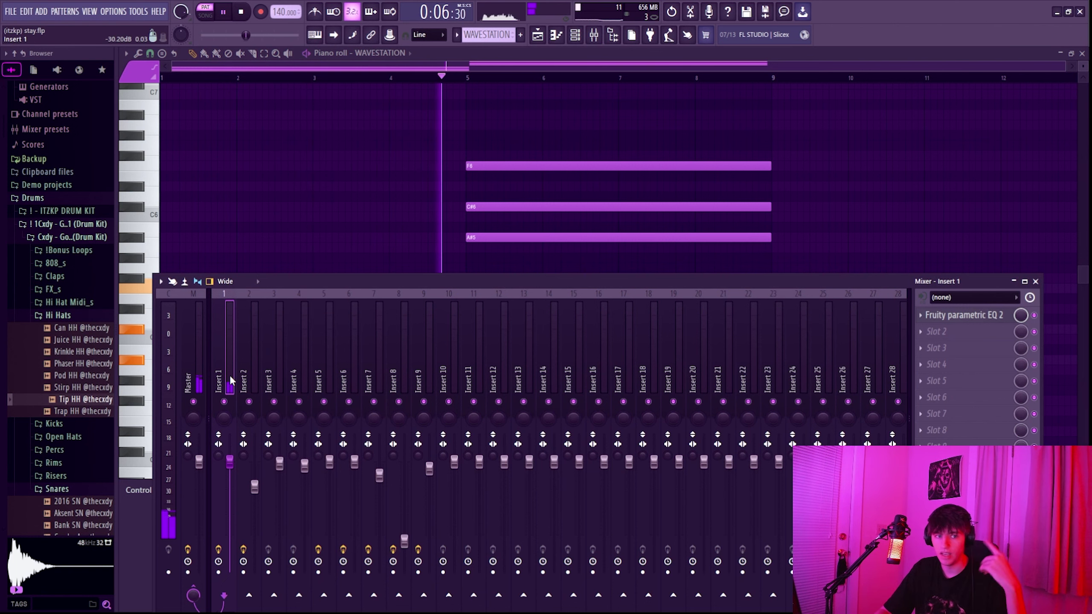
{"action": "key", "text": "F9"}
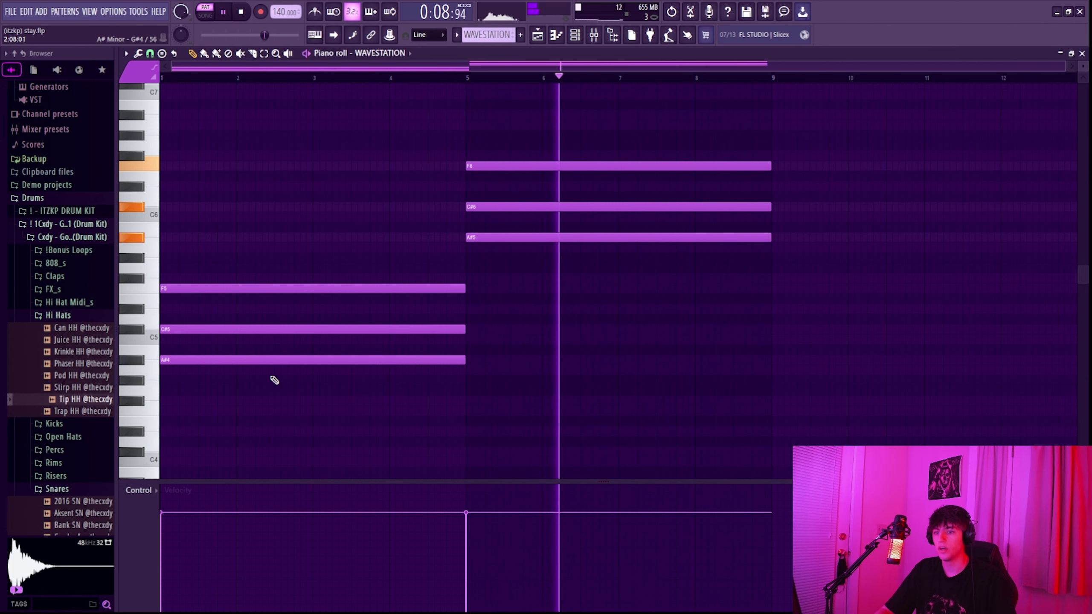
{"action": "left_click", "coordinate": [595, 36]}
Step: Open the MonoPoly channel's piano roll from the channel rack and play its pattern
{"action": "left_click", "coordinate": [538, 34]}
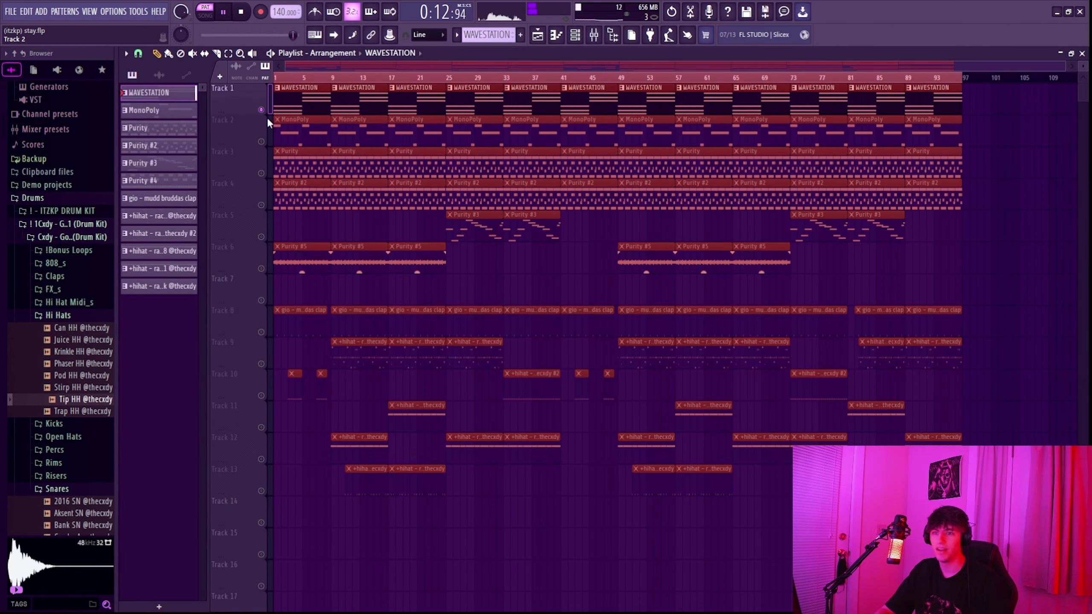
{"action": "key", "text": "space"}
{"action": "key", "text": "F5"}
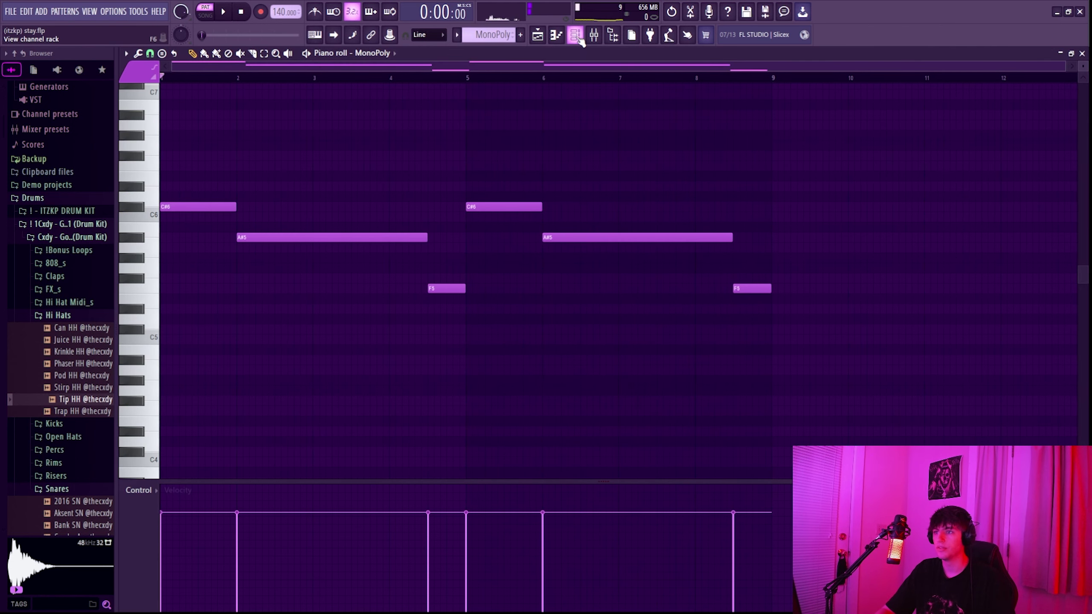
{"action": "left_click", "coordinate": [556, 35]}
{"action": "right_click", "coordinate": [260, 148]}
{"action": "left_click", "coordinate": [275, 145]}
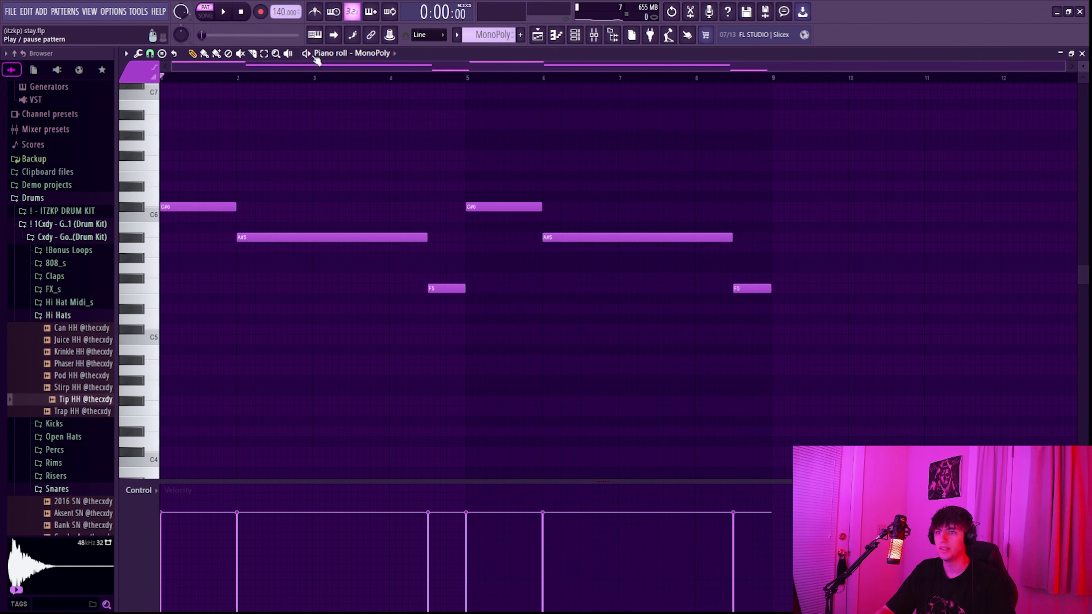
{"action": "key", "text": "space"}
Step: Check the Fruity parametric EQ 2 on Mixer insert 2, then open a MonoPoly clip from the playlist
{"action": "key", "text": "F9"}
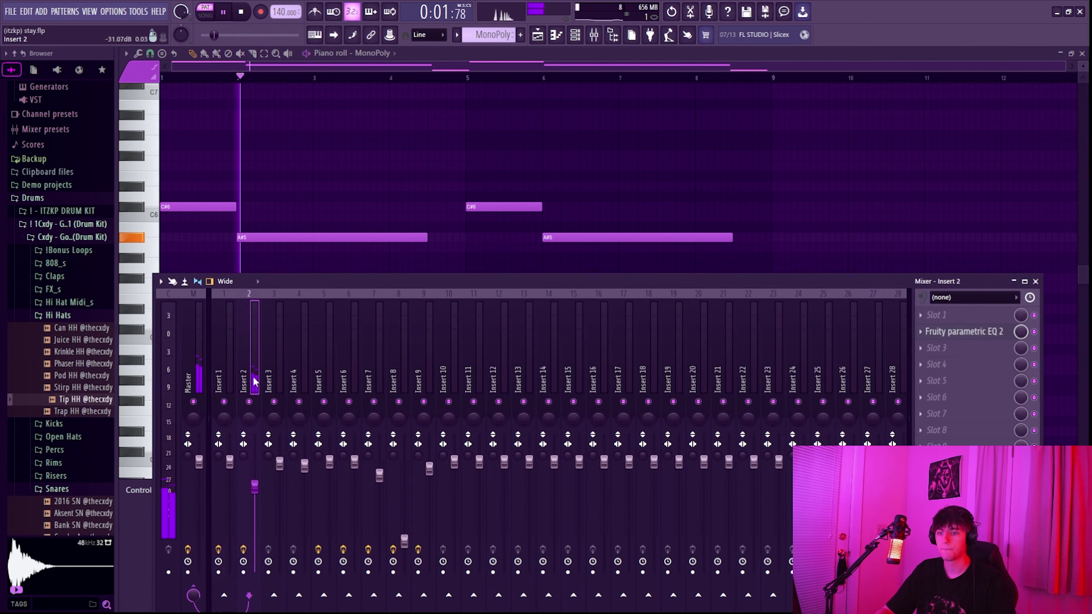
{"action": "left_click", "coordinate": [962, 331]}
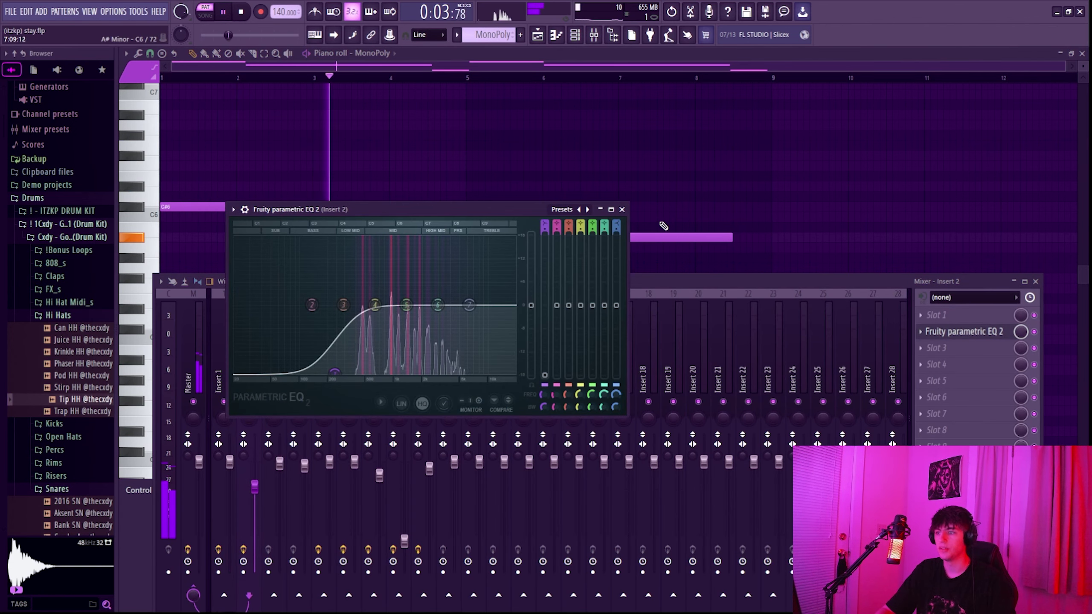
{"action": "left_click", "coordinate": [621, 209]}
{"action": "left_click", "coordinate": [537, 34]}
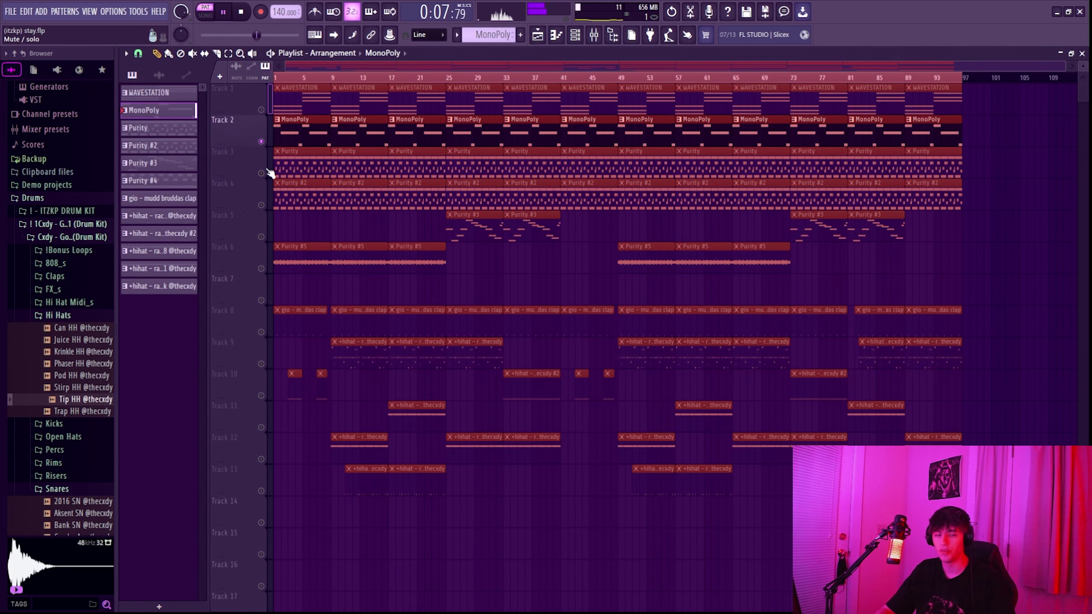
{"action": "double_click", "coordinate": [296, 133]}
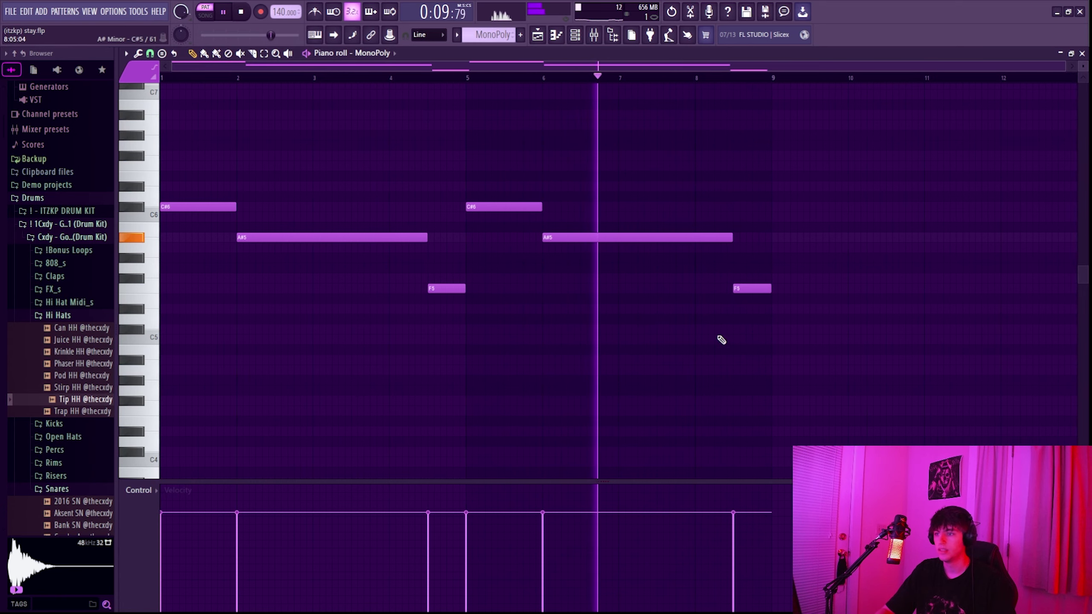
Step: View the Purity synth's preset window and play the Purity pattern
{"action": "key", "text": "space"}
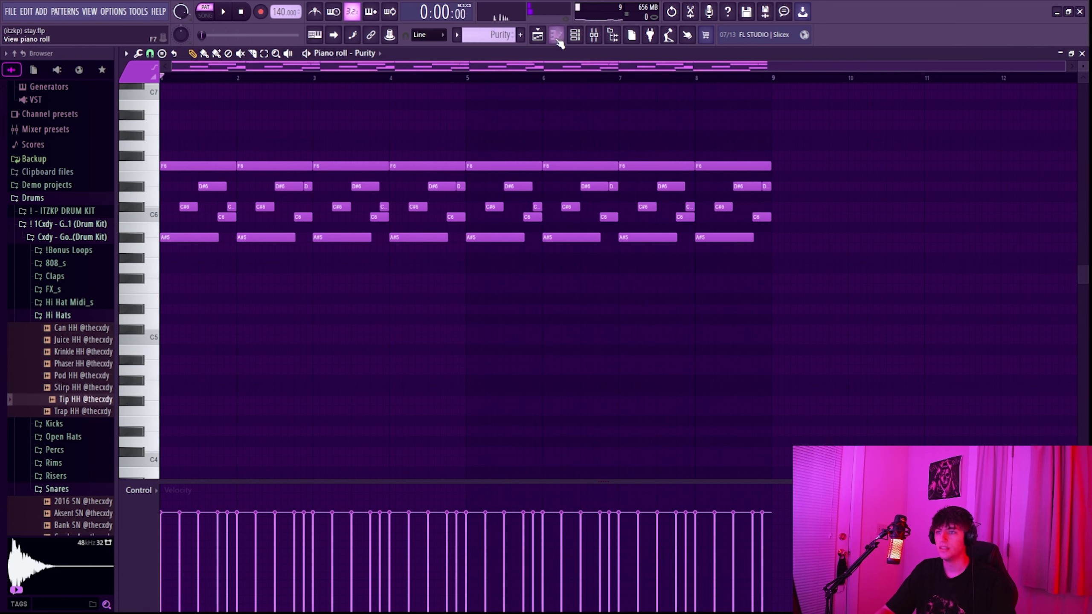
{"action": "key", "text": "F6"}
{"action": "left_click", "coordinate": [259, 162]}
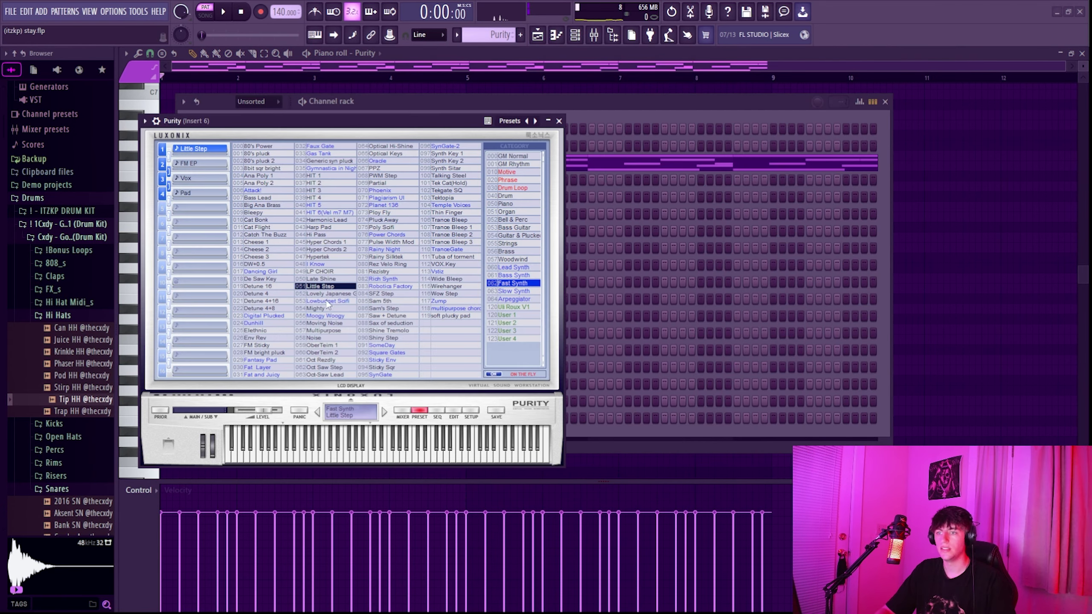
{"action": "left_click", "coordinate": [558, 121]}
{"action": "key", "text": "F6"}
{"action": "key", "text": "space"}
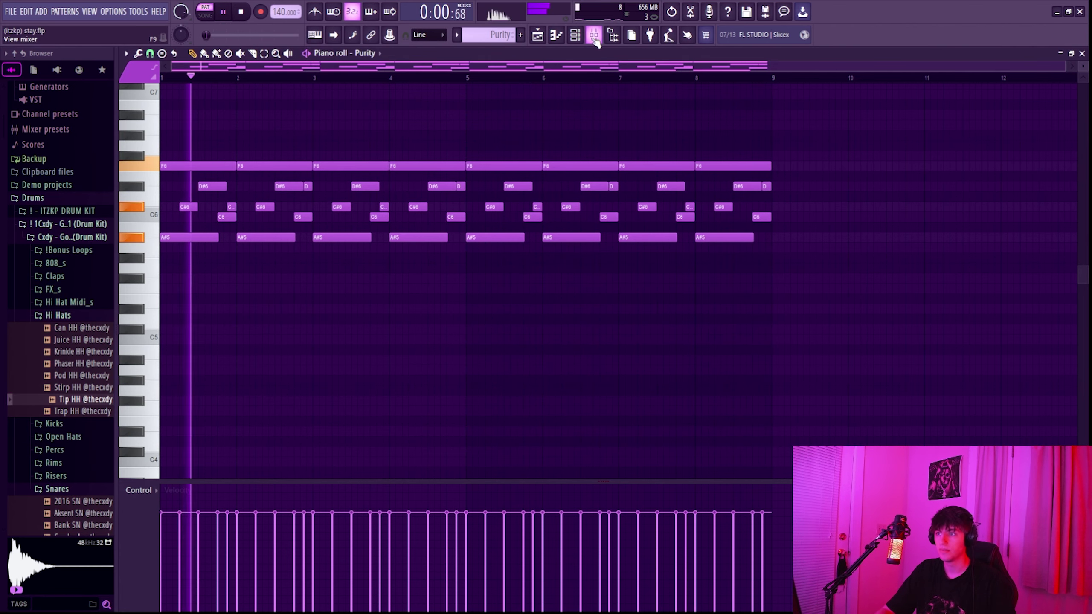
Step: Check the Fruity Reeverb 2 and HalfTime effects on Purity's Mixer insert 6
{"action": "key", "text": "F9"}
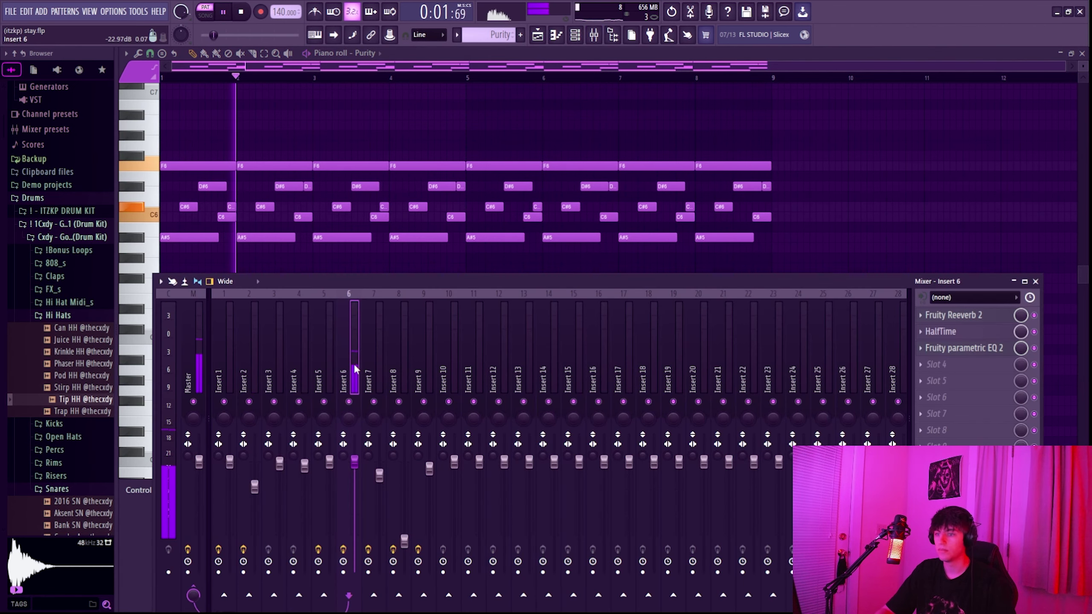
{"action": "left_click", "coordinate": [974, 316]}
{"action": "left_click", "coordinate": [978, 317]}
{"action": "left_click", "coordinate": [974, 334]}
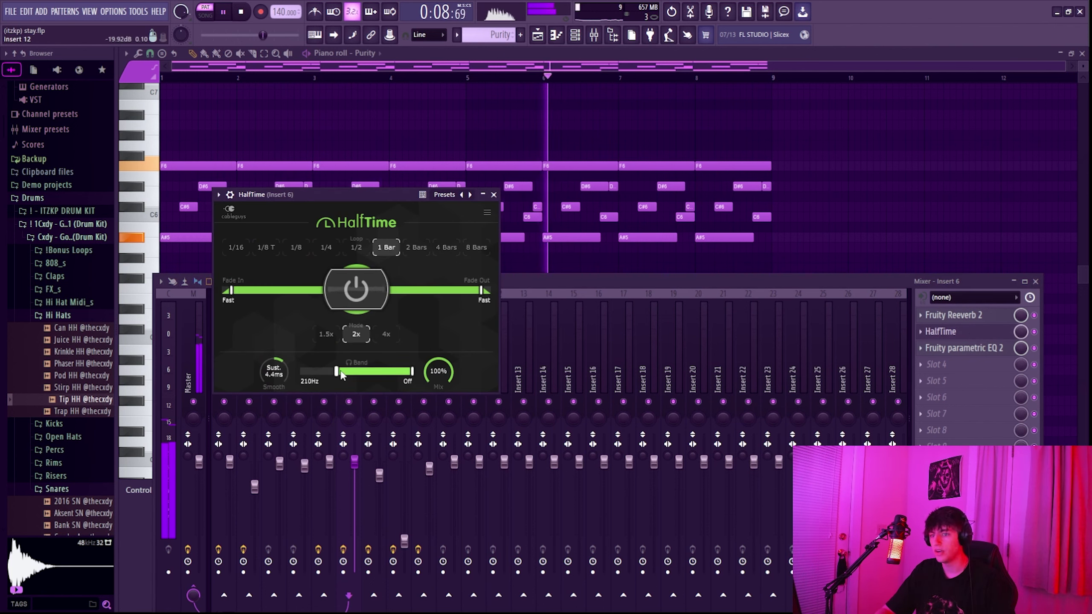
{"action": "left_click", "coordinate": [493, 194]}
Step: Raise the insert 6 EQ band 1 low cut to about 219 Hz and return to the playlist
{"action": "left_click", "coordinate": [963, 348]}
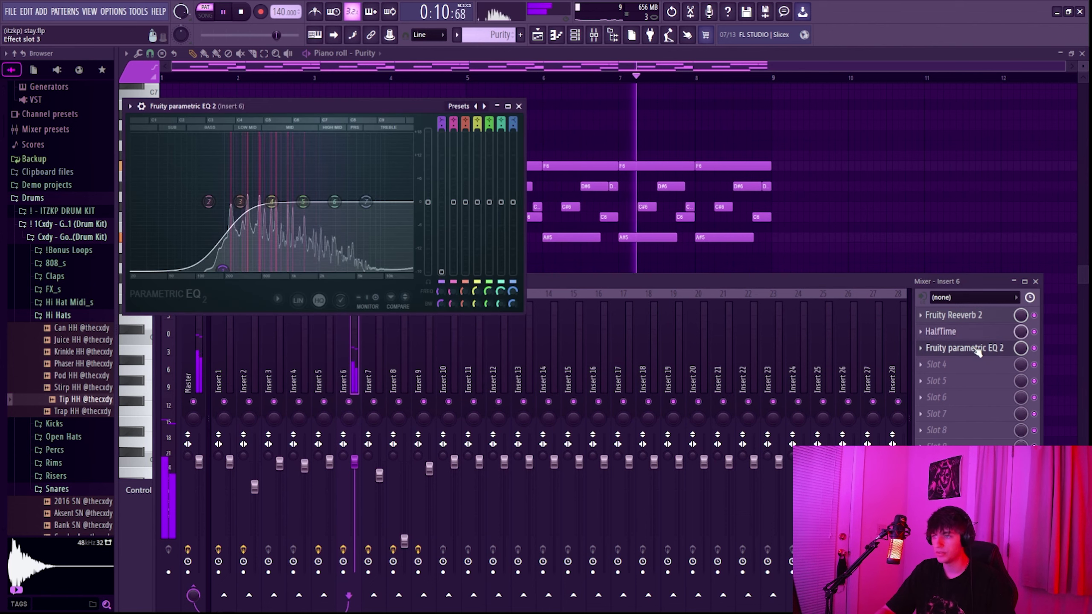
{"action": "left_click_drag", "start_coordinate": [235, 269], "coordinate": [239, 270]}
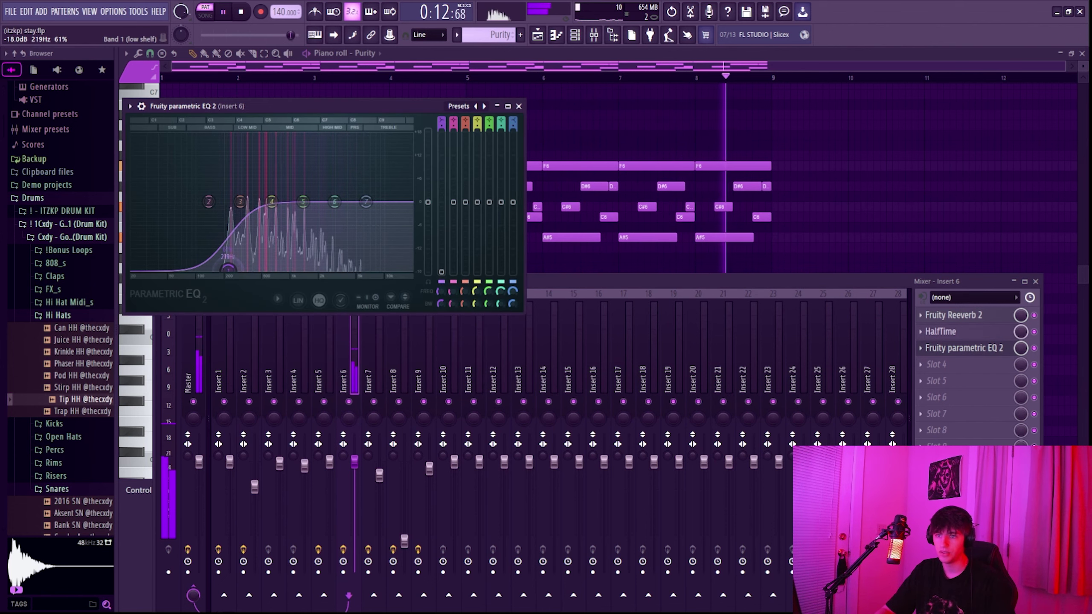
{"action": "left_click", "coordinate": [518, 105]}
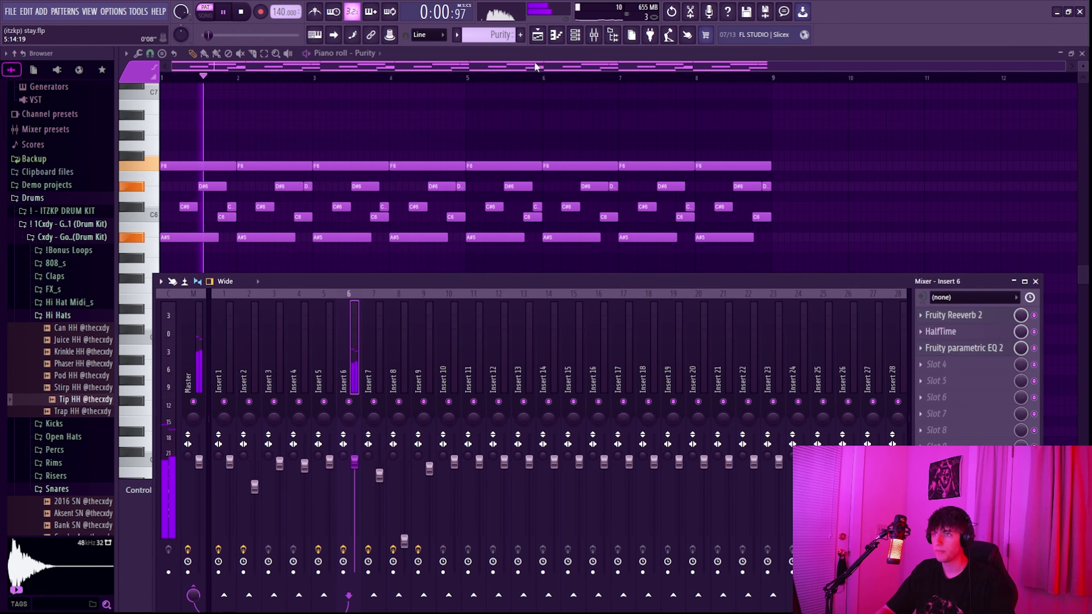
{"action": "left_click", "coordinate": [537, 35]}
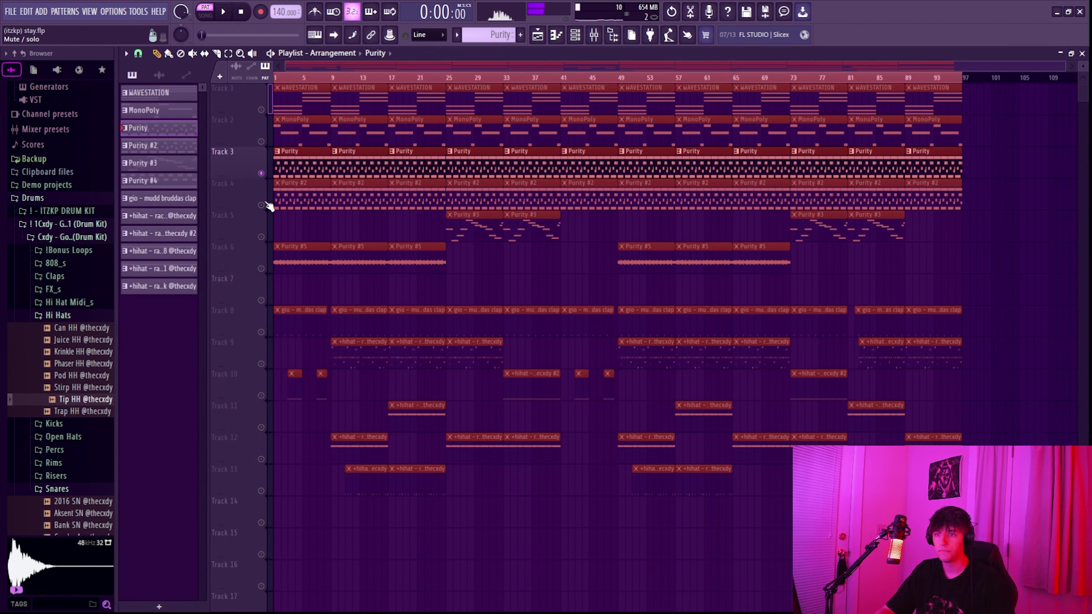
Step: Open a Purity #2 clip's notes, view its synth preset, and play the pattern
{"action": "double_click", "coordinate": [350, 203]}
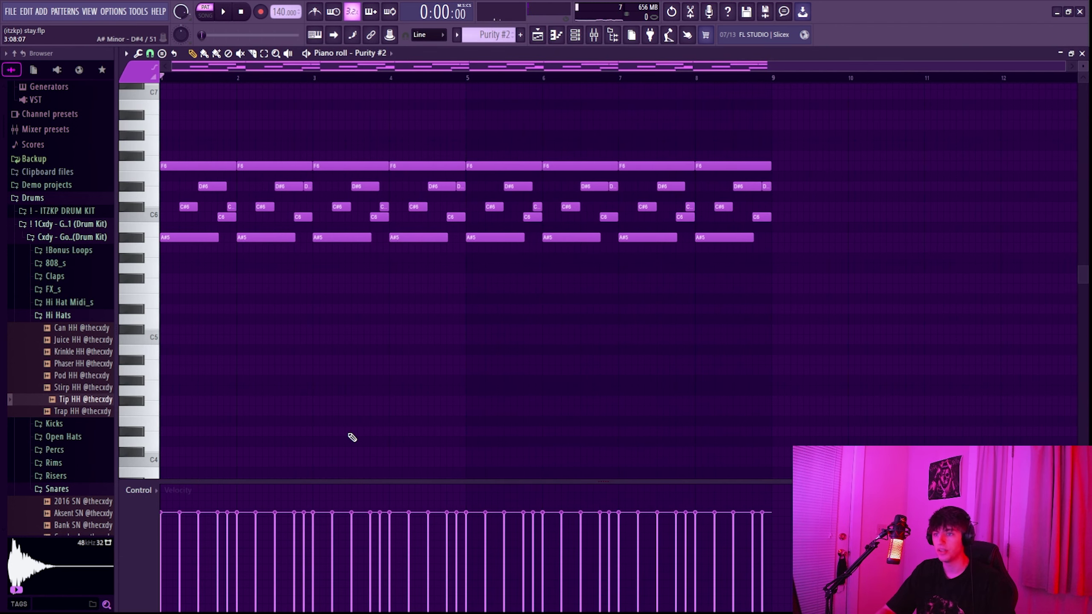
{"action": "left_click", "coordinate": [576, 35]}
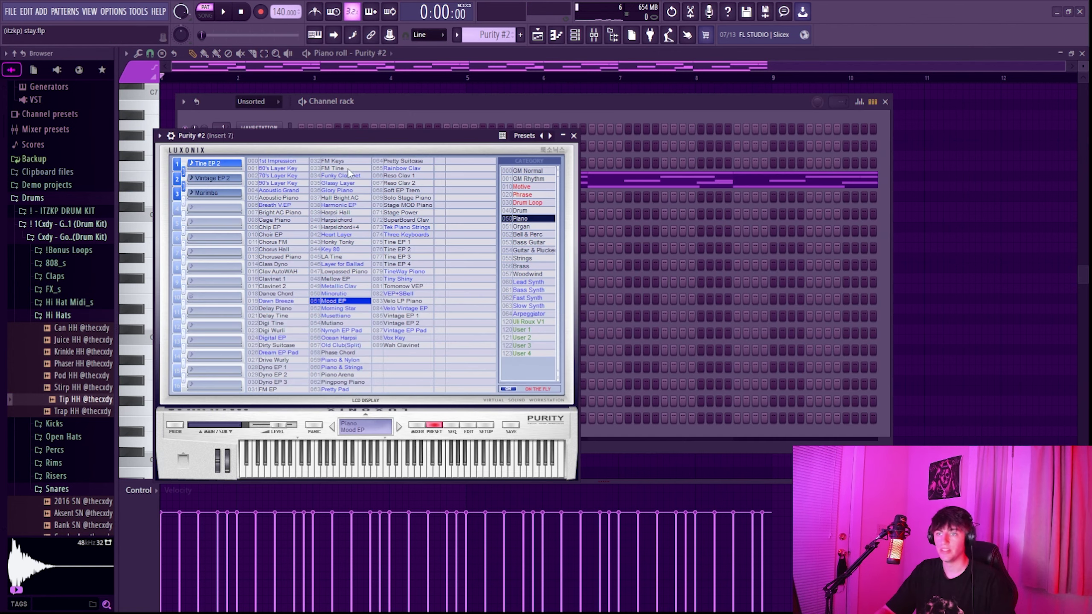
{"action": "left_click", "coordinate": [576, 136]}
{"action": "key", "text": "space"}
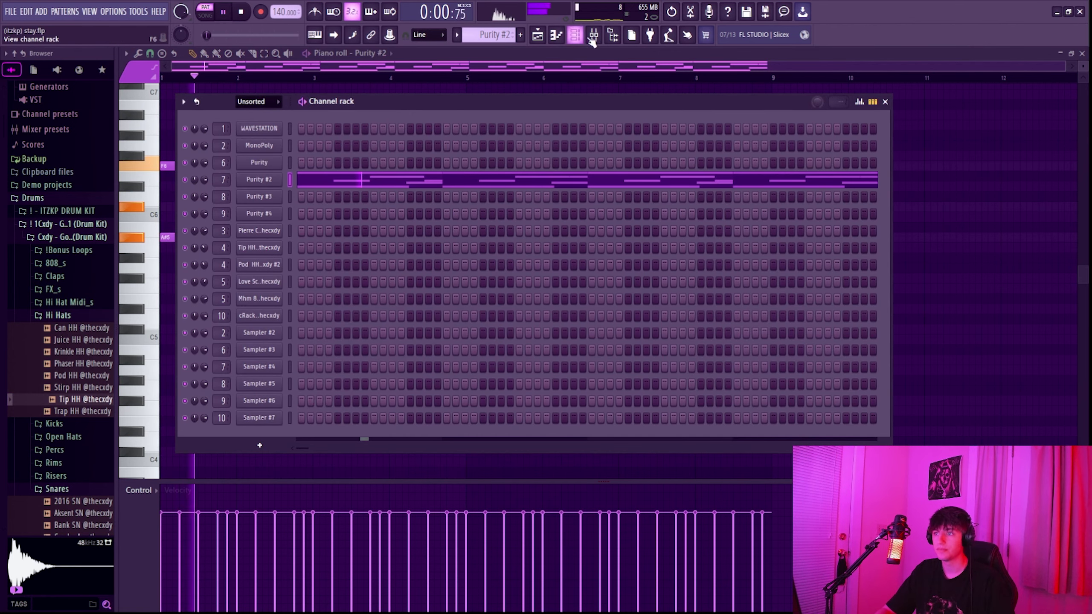
Step: Inspect Fruity Chorus, Reeverb 2 and parametric EQ 2 on Mixer insert 7, then return to the Purity #2 piano roll
{"action": "left_click", "coordinate": [593, 35]}
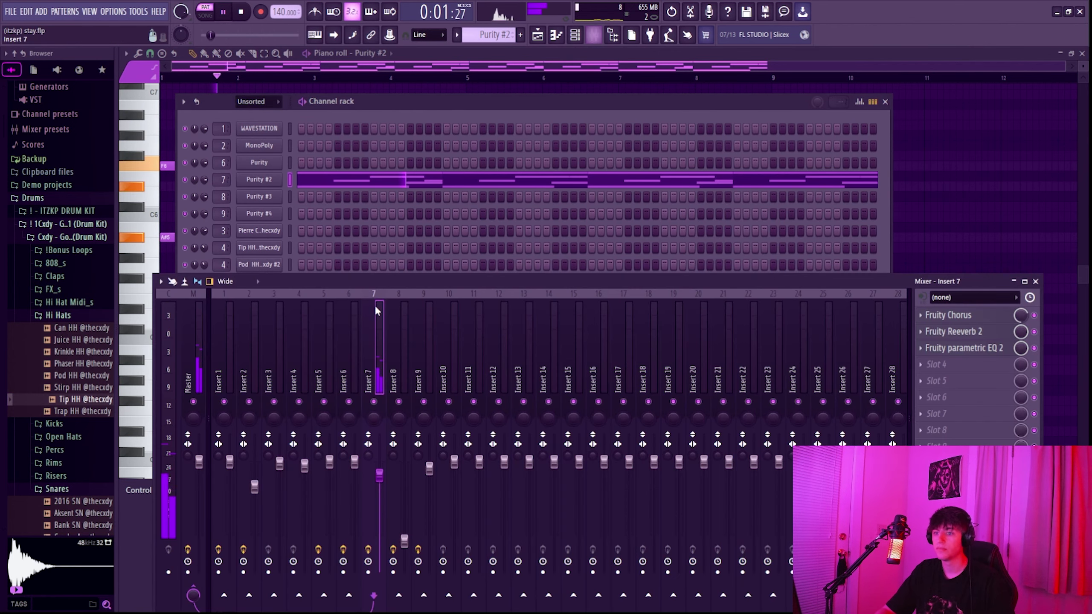
{"action": "left_click", "coordinate": [983, 314]}
{"action": "left_click", "coordinate": [984, 316]}
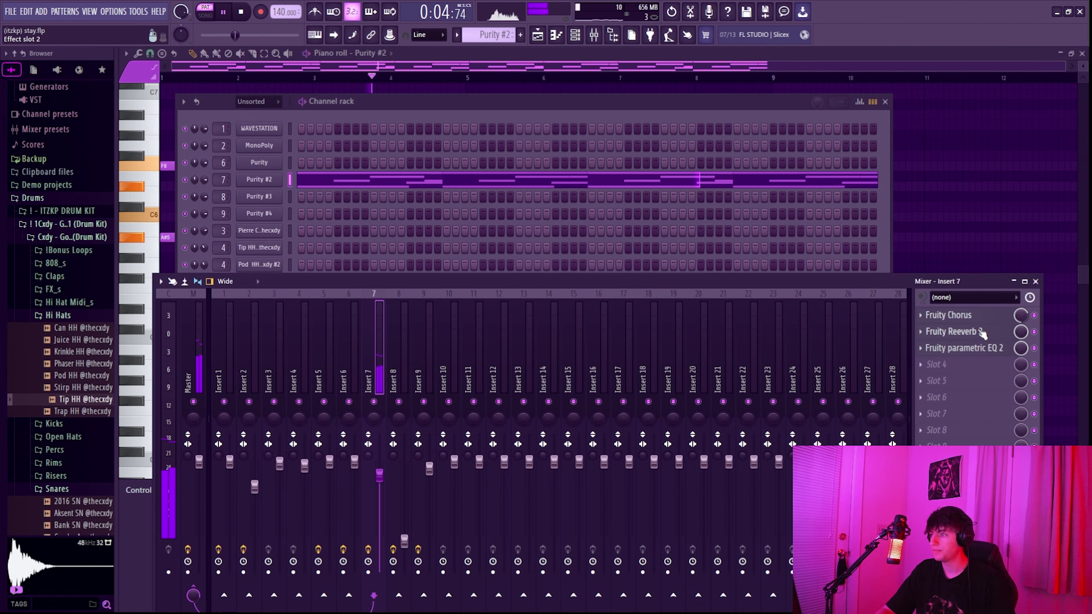
{"action": "left_click", "coordinate": [960, 331]}
{"action": "left_click", "coordinate": [963, 331]}
{"action": "left_click", "coordinate": [979, 349]}
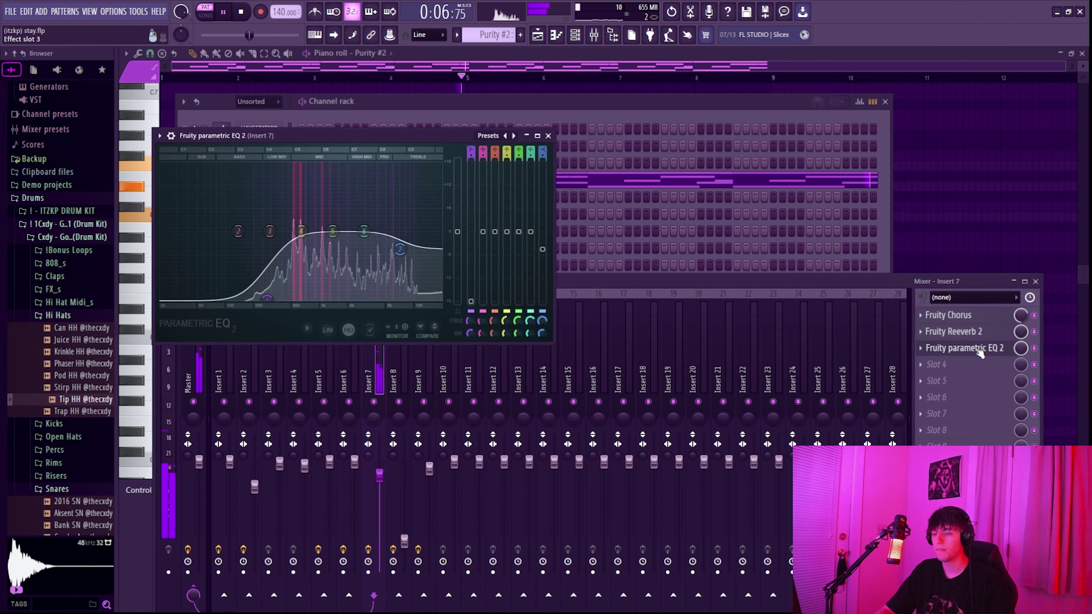
{"action": "left_click", "coordinate": [979, 348]}
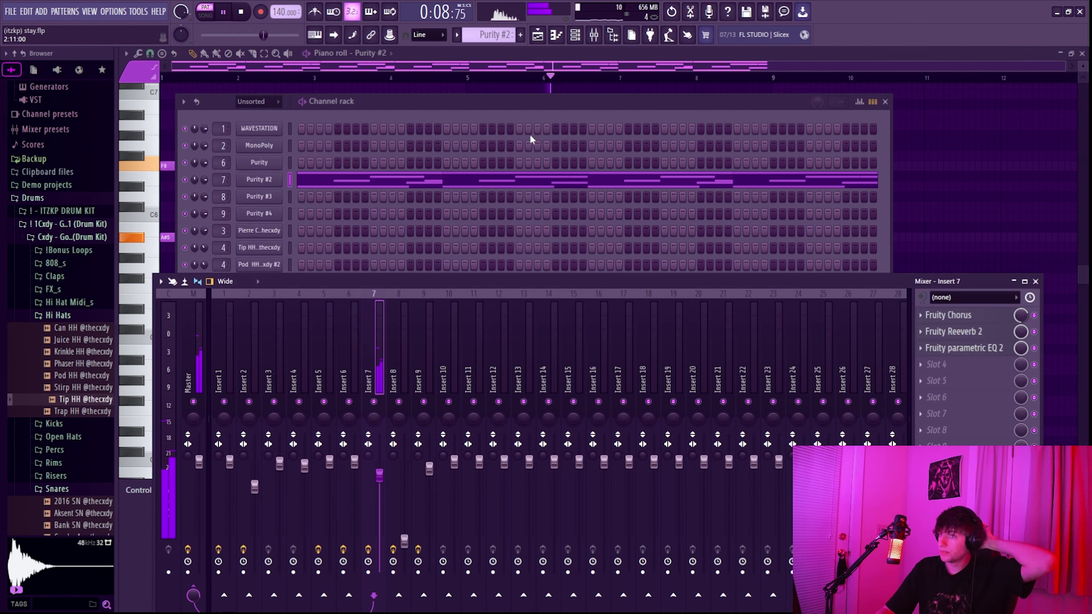
{"action": "left_click", "coordinate": [472, 65]}
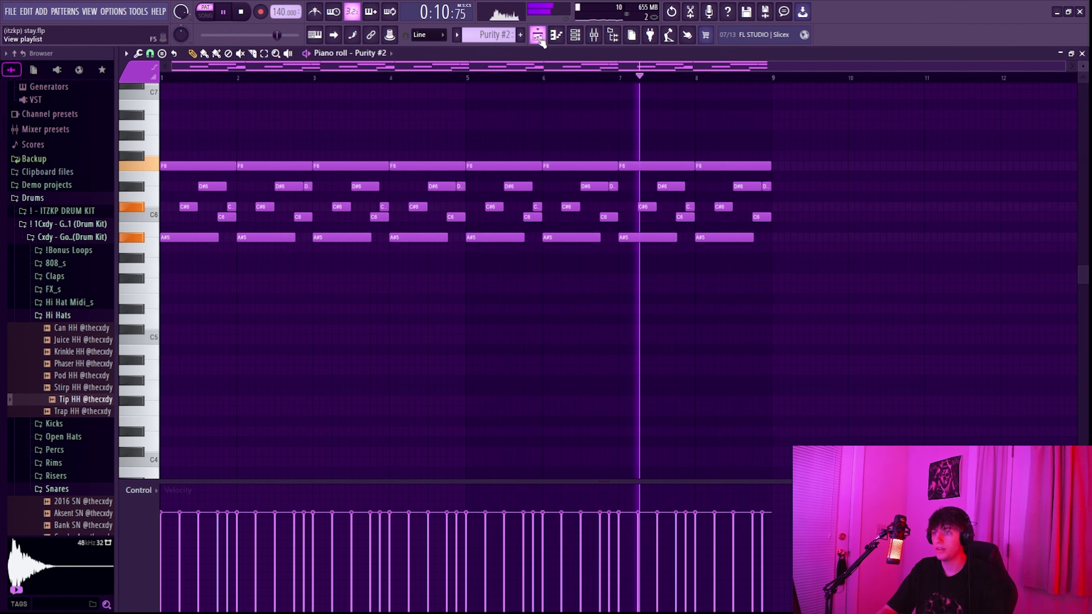
Step: Switch to the Purity #3 pattern and play it in pattern mode
{"action": "key", "text": "F5"}
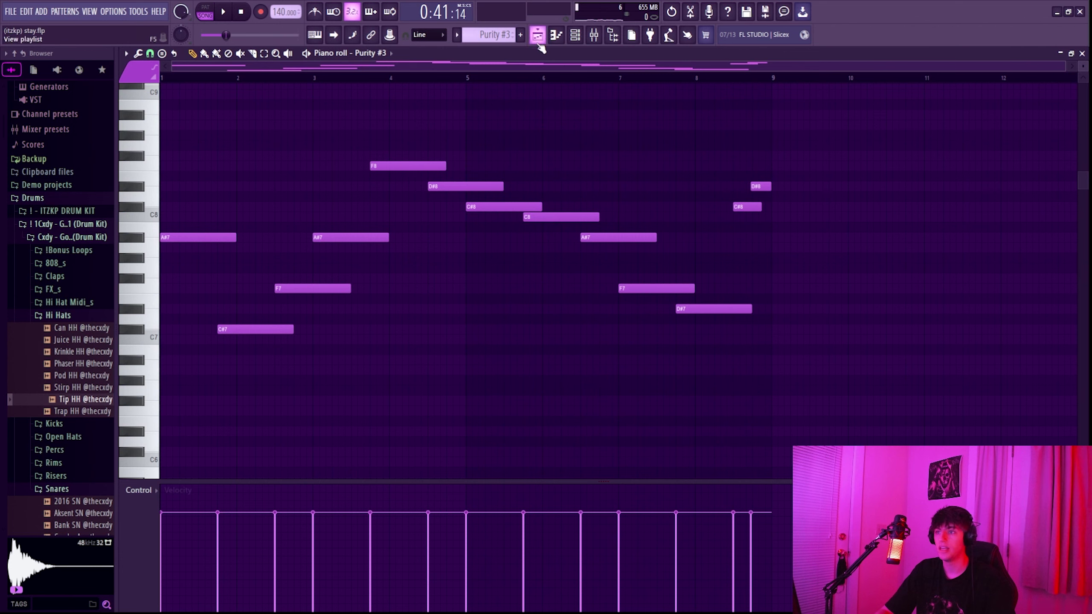
{"action": "key", "text": "l"}
{"action": "key", "text": "space"}
Step: Inspect the delay, HalfTime, reverb and parametric EQ effects on Mixer insert 8
{"action": "key", "text": "F9"}
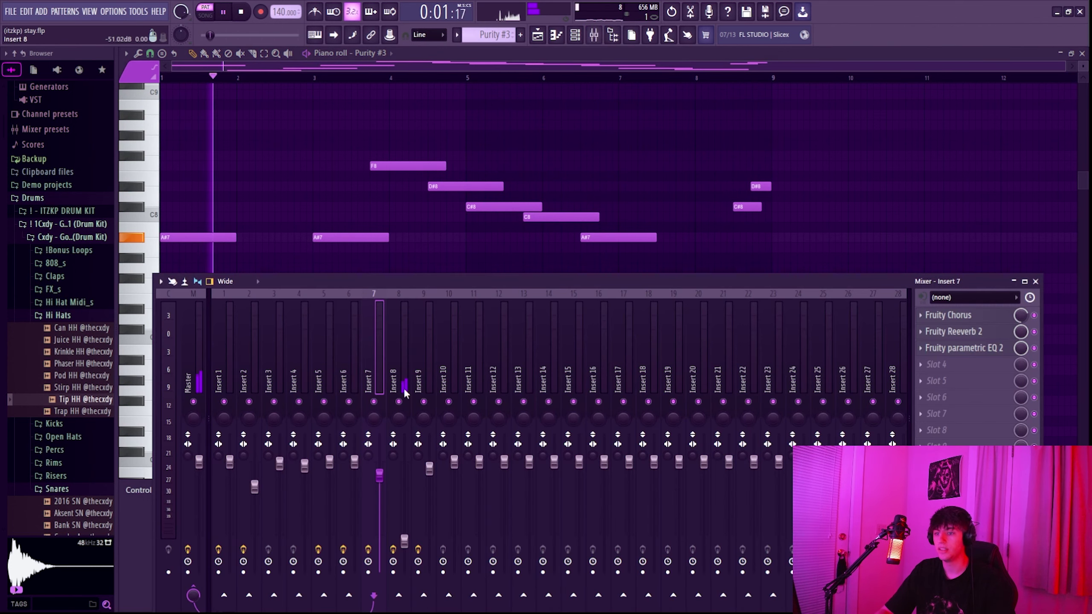
{"action": "left_click", "coordinate": [969, 317]}
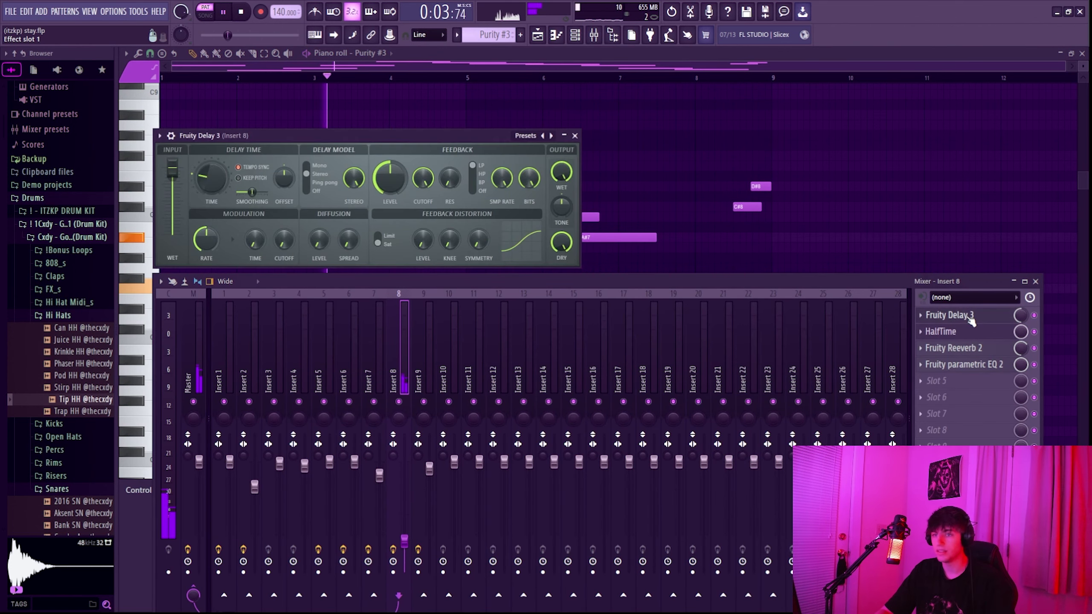
{"action": "left_click", "coordinate": [970, 317]}
{"action": "left_click", "coordinate": [968, 332]}
{"action": "left_click", "coordinate": [968, 333]}
{"action": "left_click", "coordinate": [970, 349]}
{"action": "left_click", "coordinate": [971, 349]}
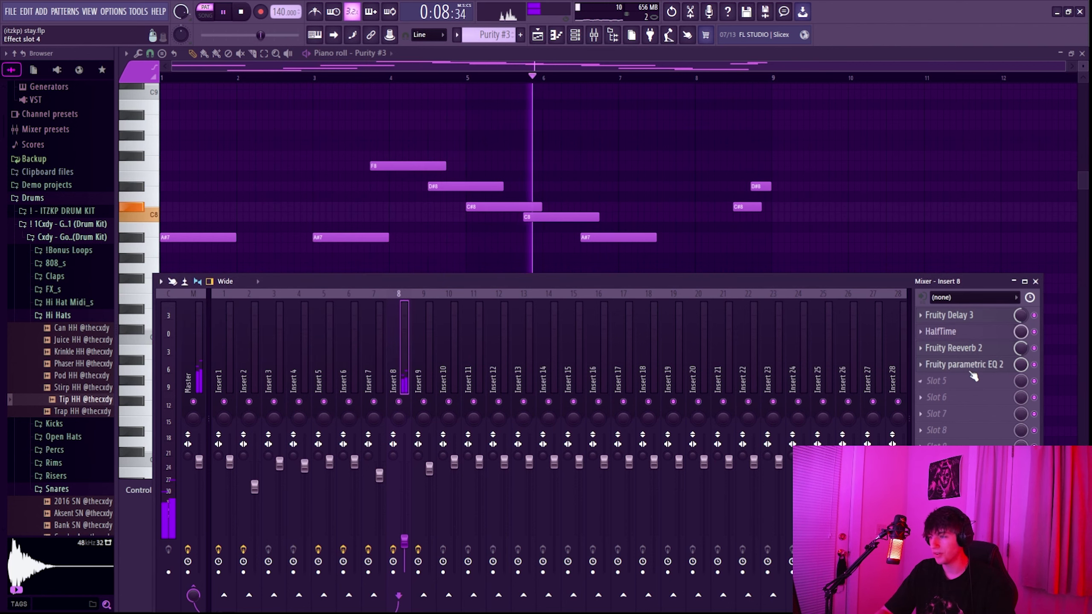
{"action": "left_click", "coordinate": [971, 366]}
{"action": "left_click", "coordinate": [971, 367]}
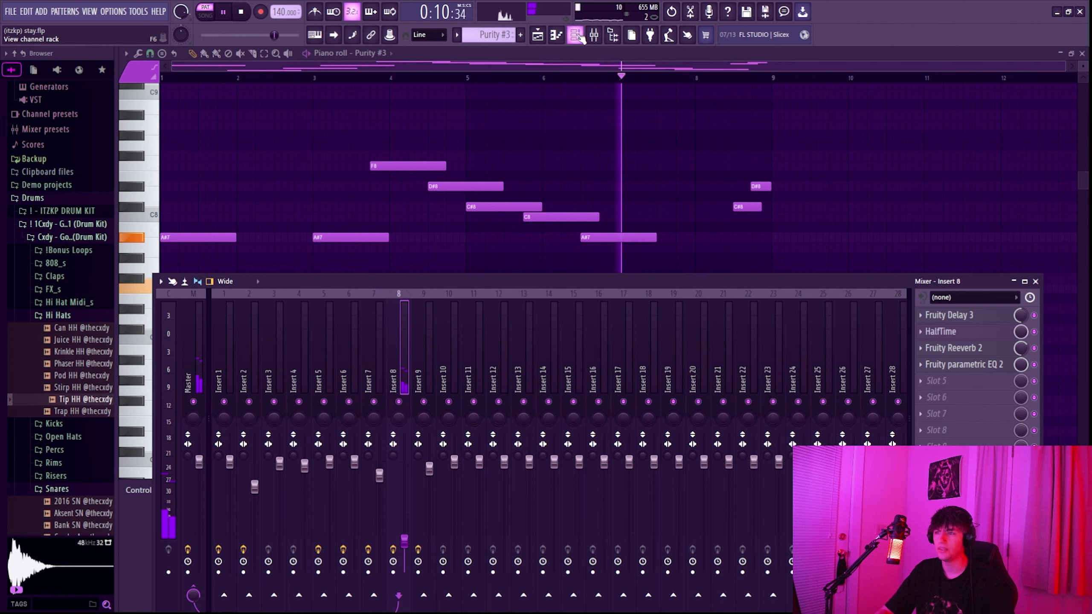
Step: Check the Purity #3 synth's PWM-Phase preset in the channel rack
{"action": "key", "text": "F6"}
{"action": "left_click", "coordinate": [271, 200]}
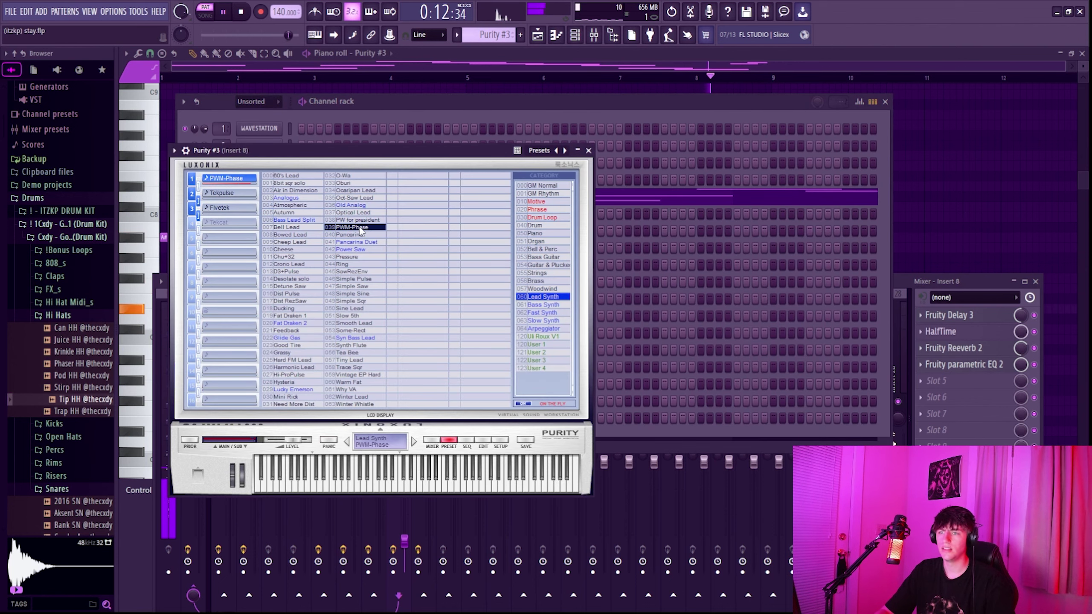
{"action": "left_click", "coordinate": [588, 150]}
{"action": "left_click", "coordinate": [594, 35]}
Step: Solo Track 6 with the Purity #5 clips in the playlist and switch playback back to song mode
{"action": "left_click", "coordinate": [537, 34]}
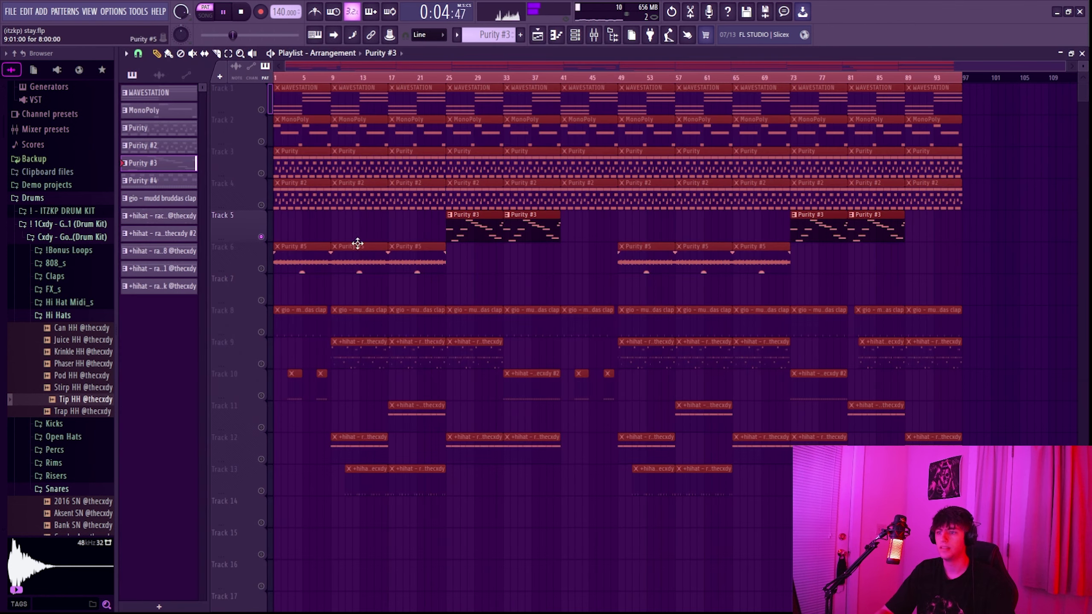
{"action": "right_click", "coordinate": [261, 269]}
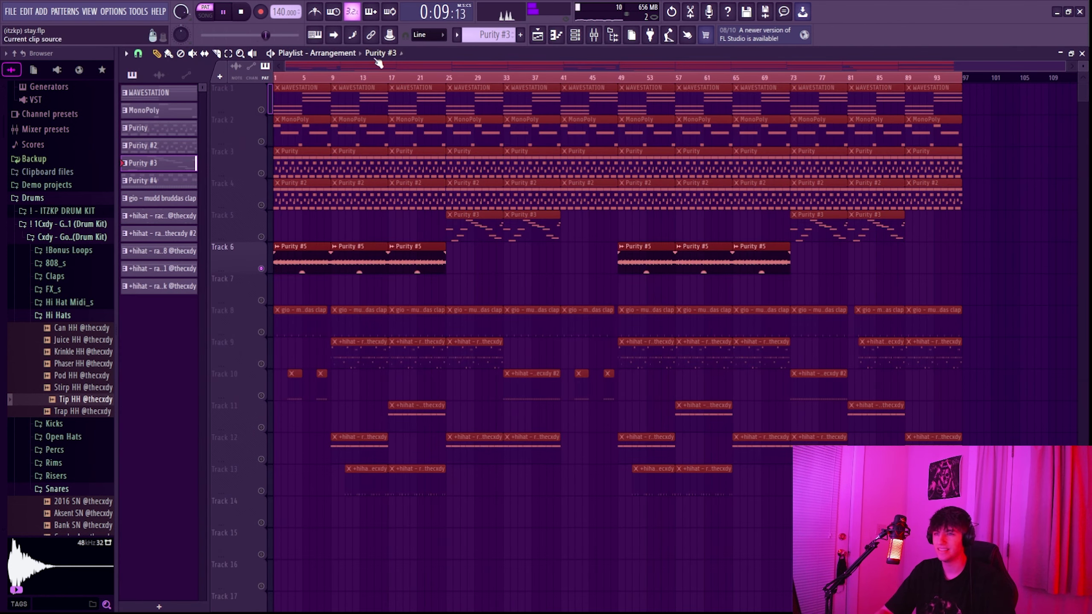
{"action": "left_click", "coordinate": [370, 52]}
{"action": "left_click", "coordinate": [371, 68]}
{"action": "key", "text": "space"}
{"action": "key", "text": "l"}
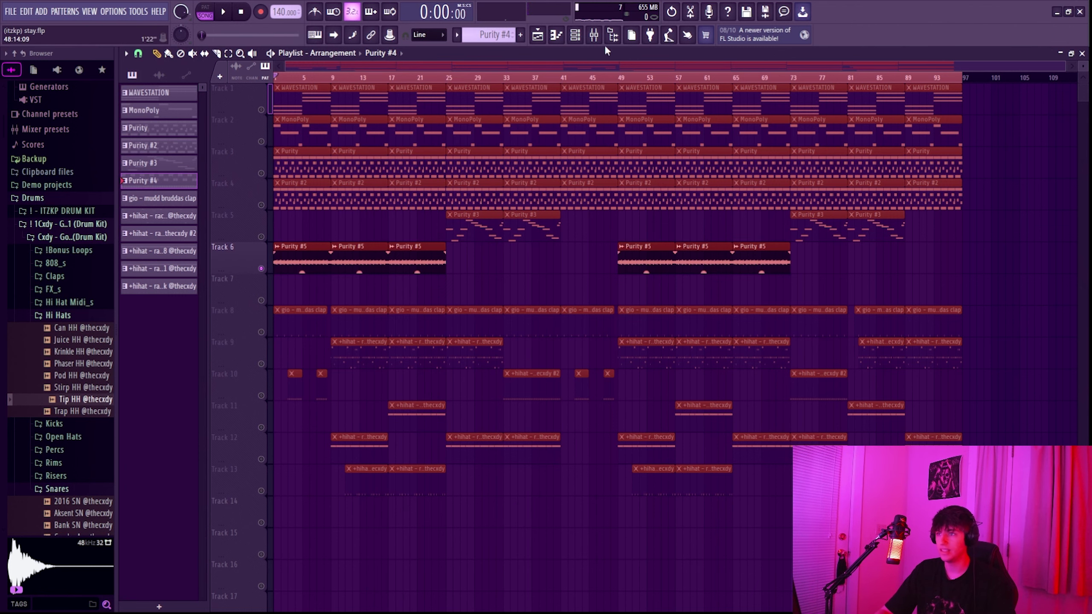
Step: Open the Purity #4 pattern's notes and play it, checking its mixer insert 8
{"action": "left_click", "coordinate": [158, 183]}
{"action": "key", "text": "l"}
{"action": "key", "text": "space"}
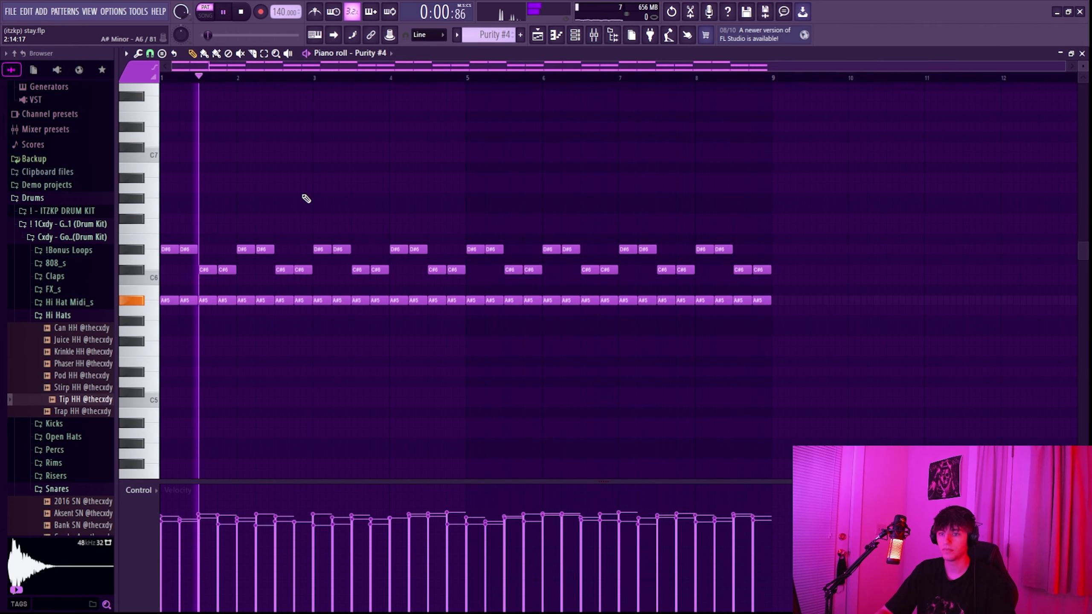
{"action": "left_click", "coordinate": [595, 35]}
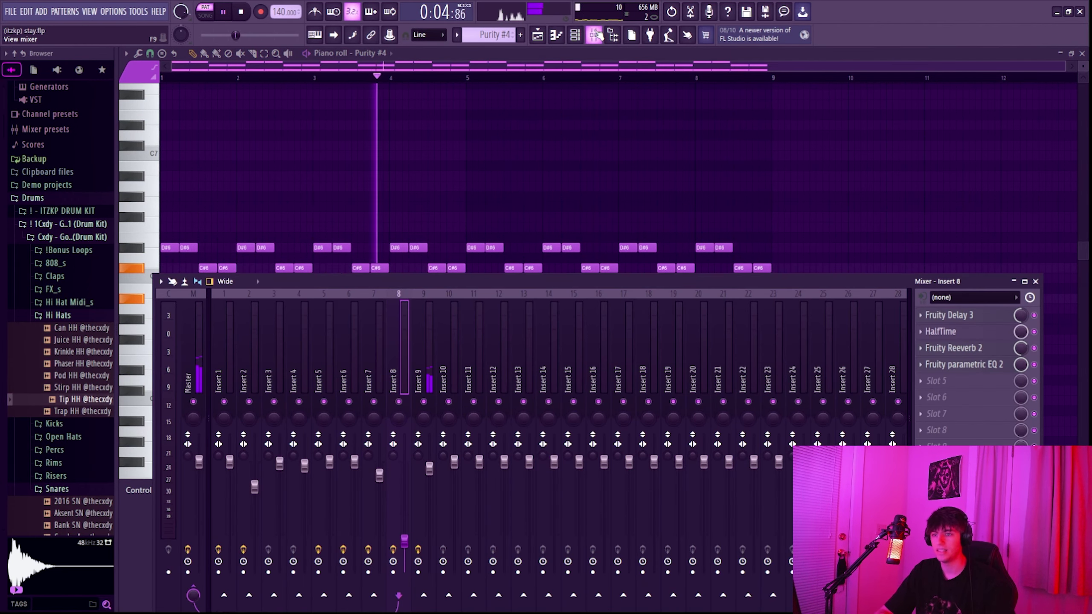
{"action": "key", "text": "F9"}
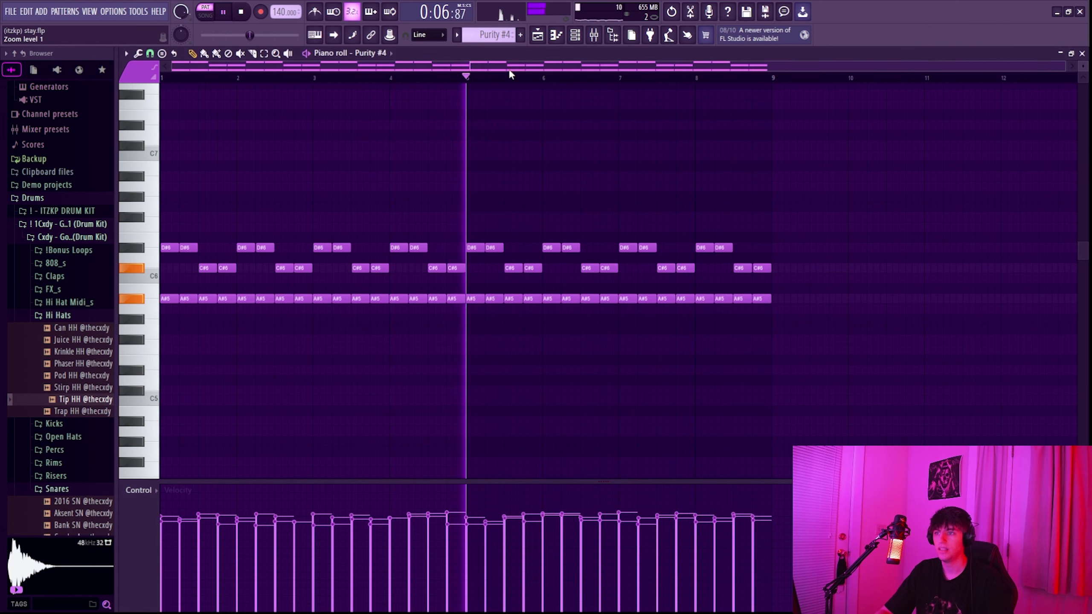
{"action": "key", "text": "space"}
Step: Select all Purity #4 notes and preview the randomize and strum tools without applying them
{"action": "key", "text": "ctrl+a"}
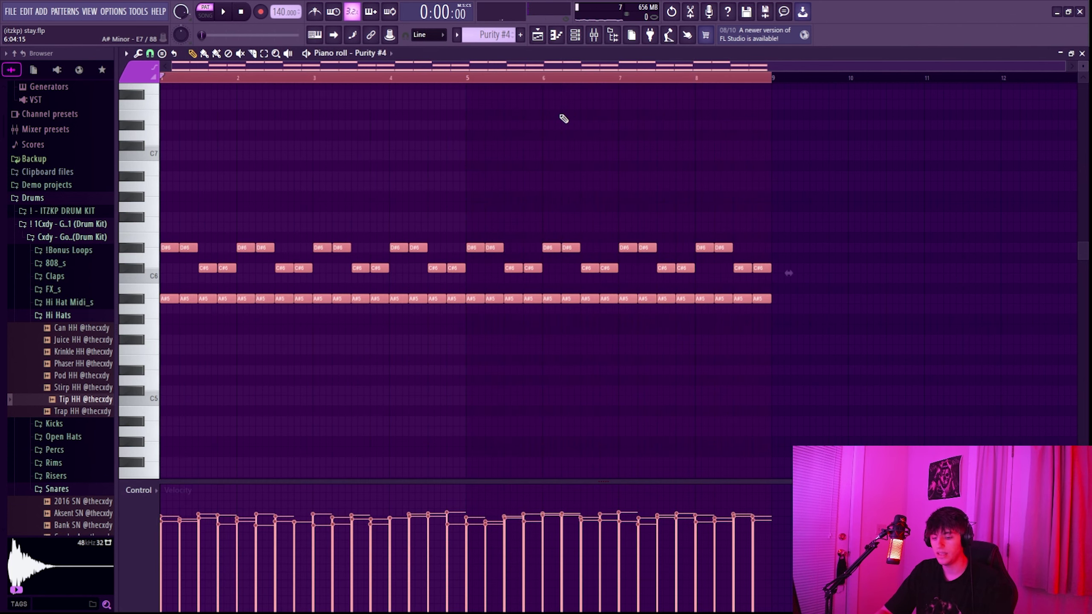
{"action": "key", "text": "alt+r"}
{"action": "left_click", "coordinate": [617, 191]}
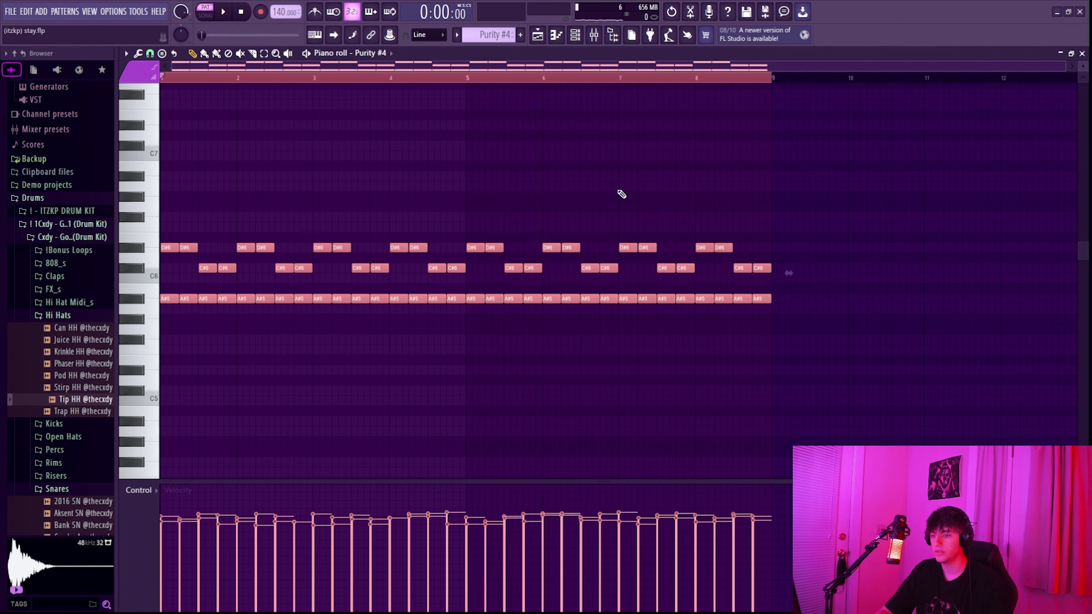
{"action": "key", "text": "alt+s"}
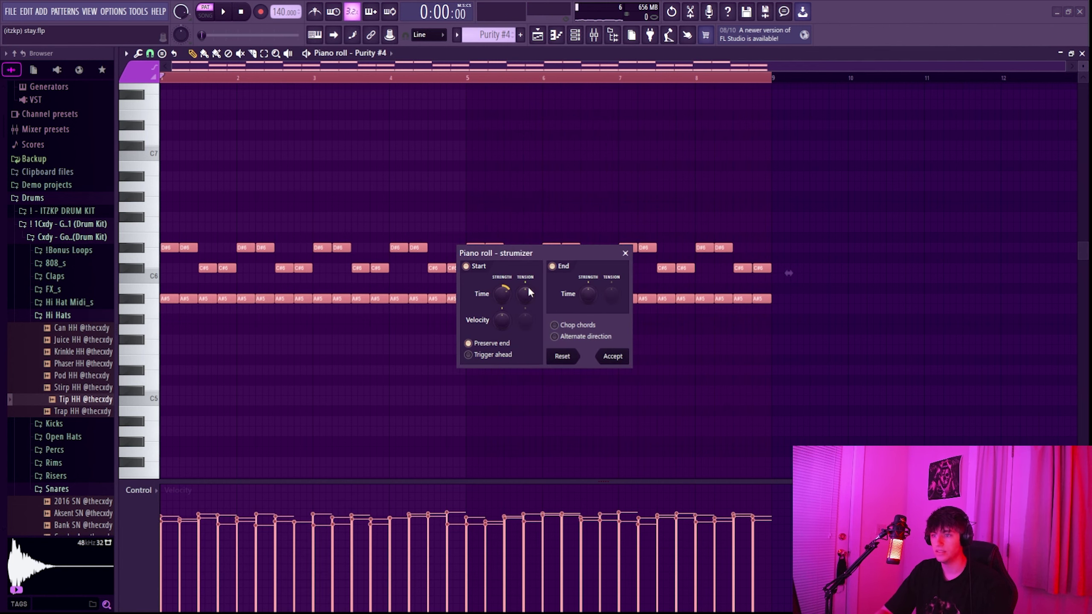
{"action": "left_click", "coordinate": [625, 254]}
{"action": "scroll", "coordinate": [177, 366], "scroll_direction": "up", "scroll_amount": 4, "text": "ctrl"}
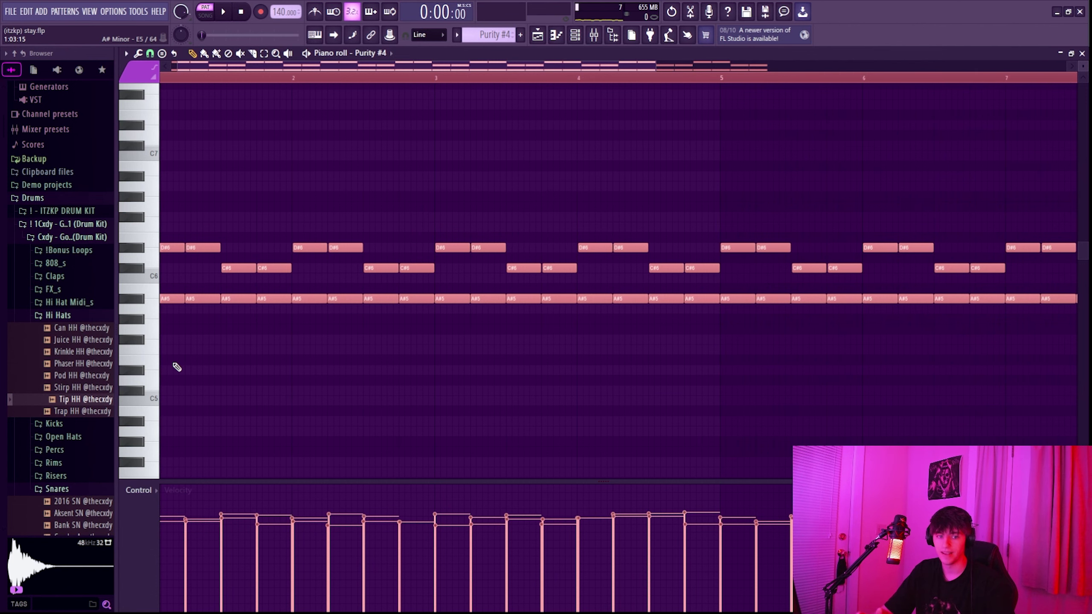
{"action": "scroll", "coordinate": [326, 359], "scroll_direction": "down", "scroll_amount": 3, "text": "ctrl"}
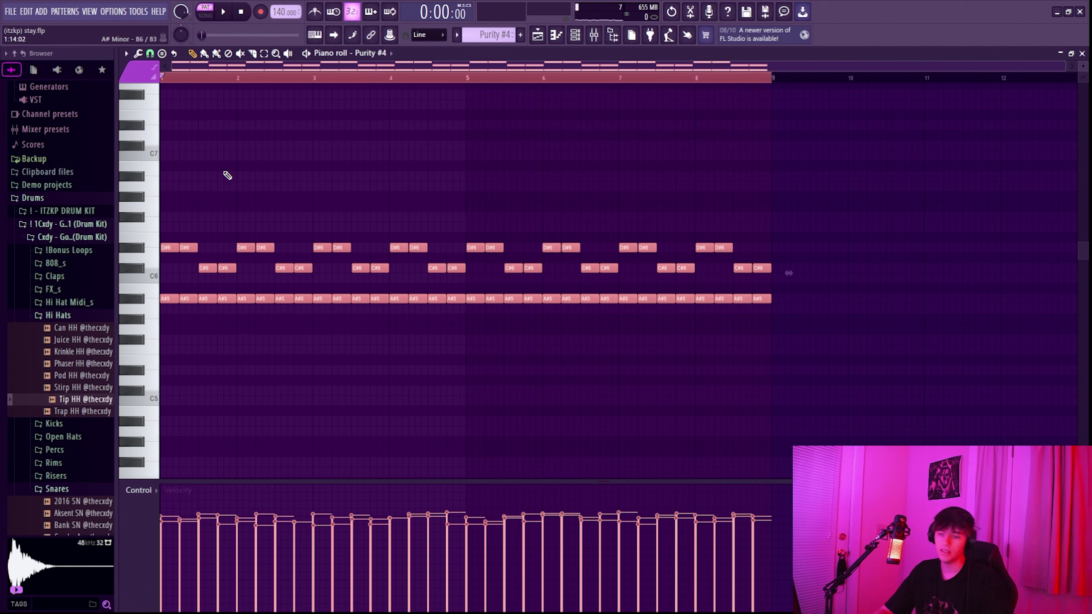
Step: Open the Purity #5 audio clip on Track 6 to confirm it is reversed and pitched -900 cents
{"action": "left_click", "coordinate": [594, 35]}
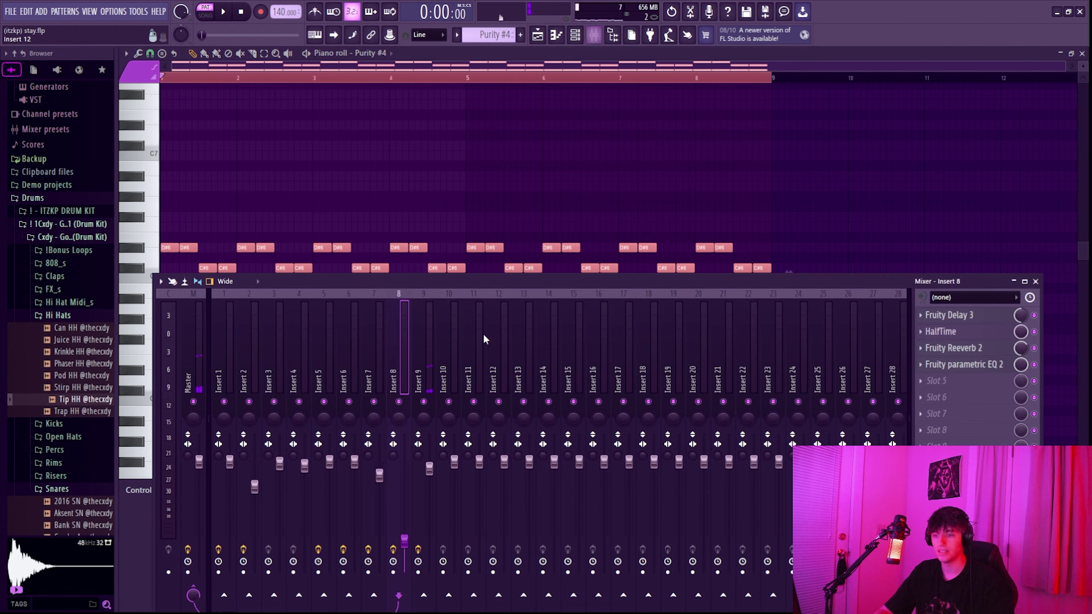
{"action": "left_click", "coordinate": [537, 35]}
{"action": "double_click", "coordinate": [303, 262]}
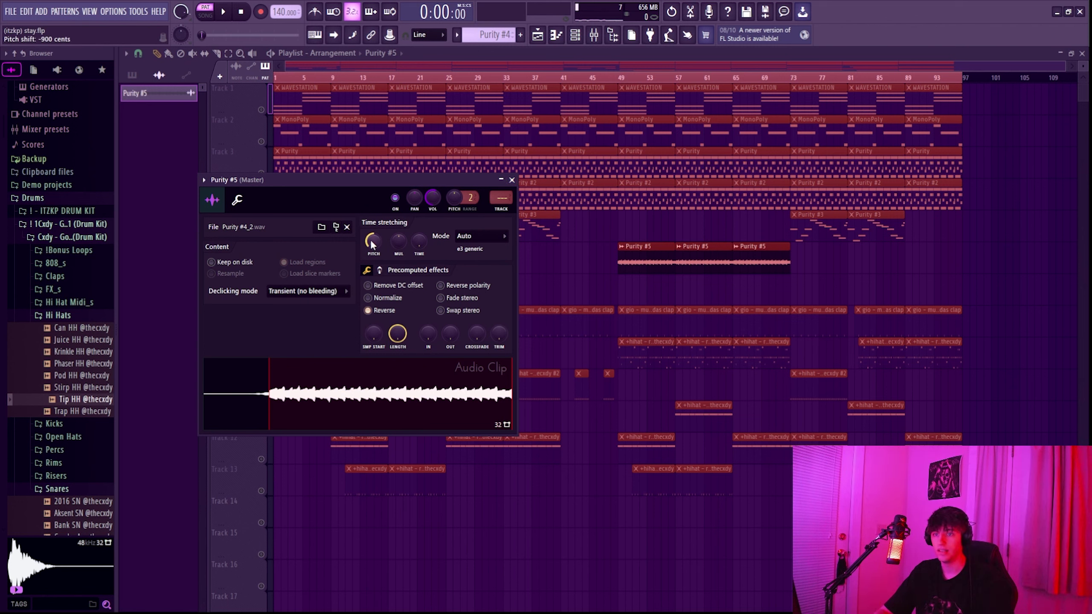
{"action": "left_click", "coordinate": [512, 180]}
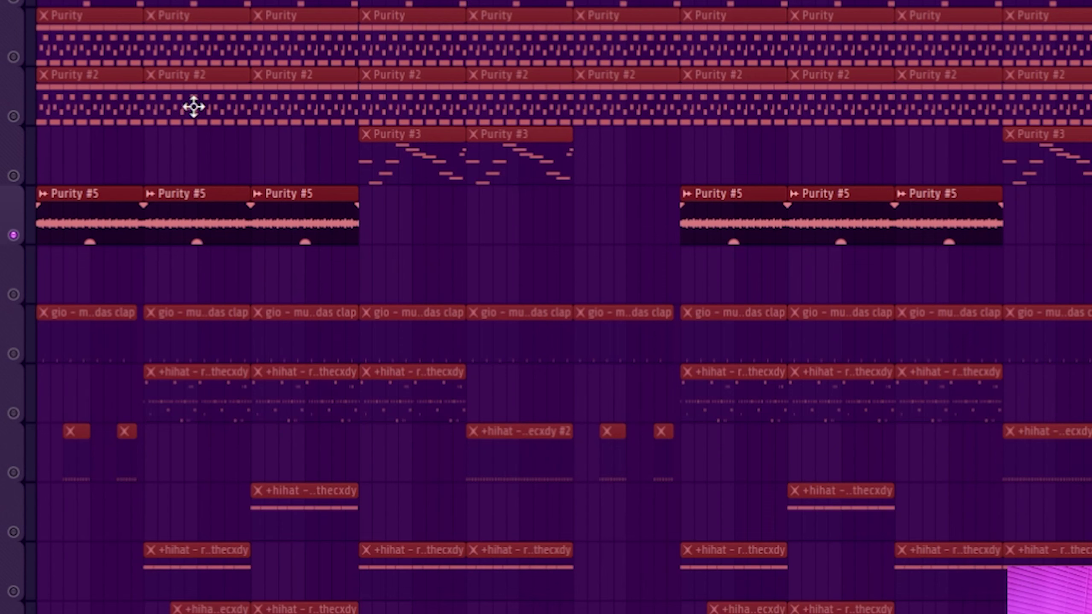
{"action": "key", "text": "space"}
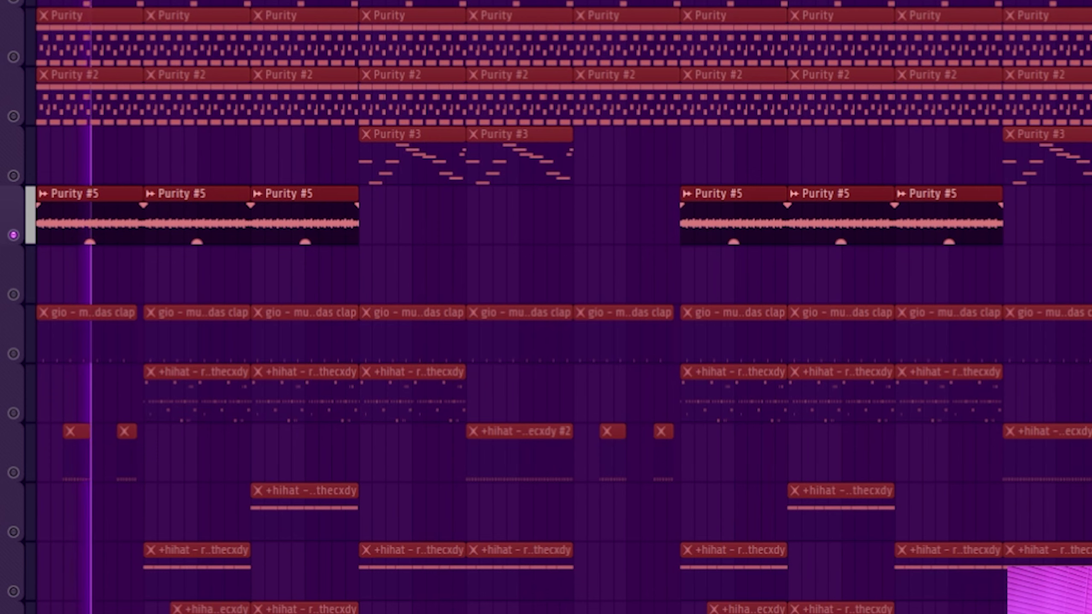
{"action": "key", "text": "F9"}
{"action": "key", "text": "F9"}
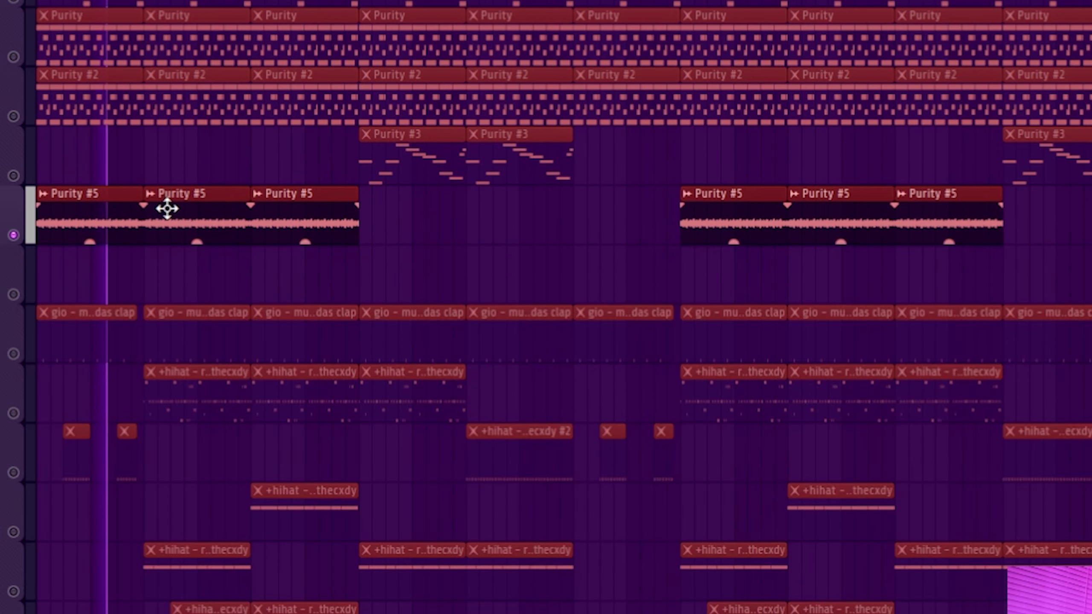
{"action": "key", "text": "space"}
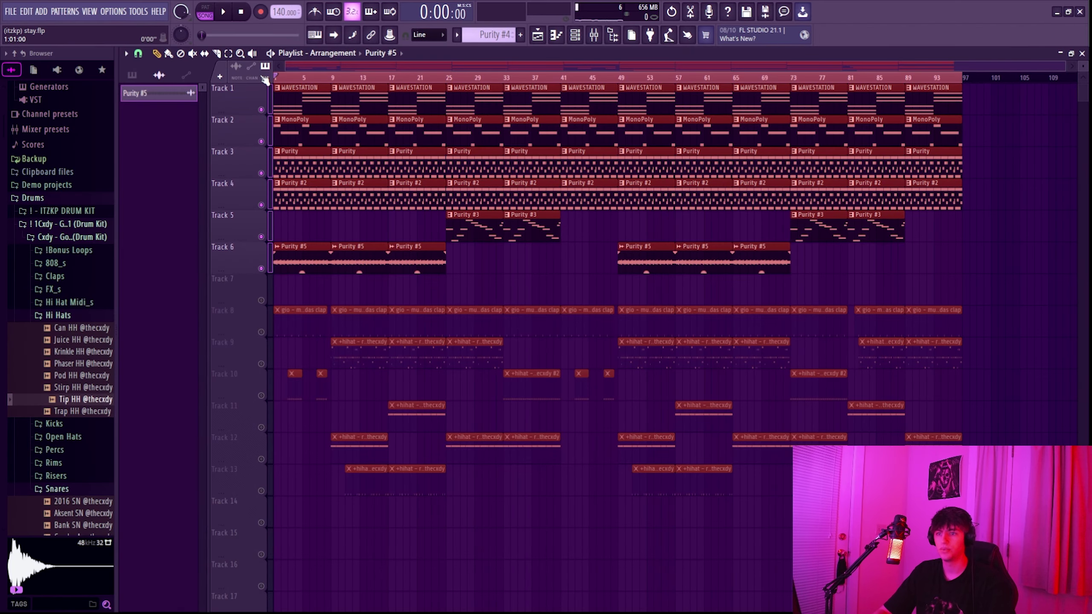
{"action": "left_click", "coordinate": [394, 78]}
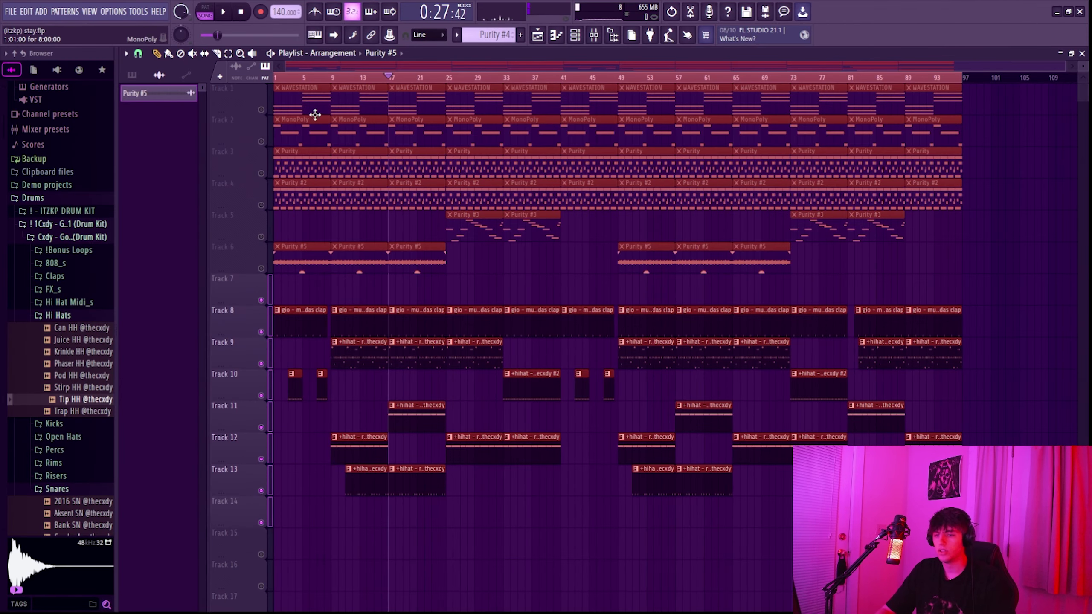
{"action": "key", "text": "space"}
{"action": "scroll", "coordinate": [303, 284], "scroll_direction": "up", "scroll_amount": 3}
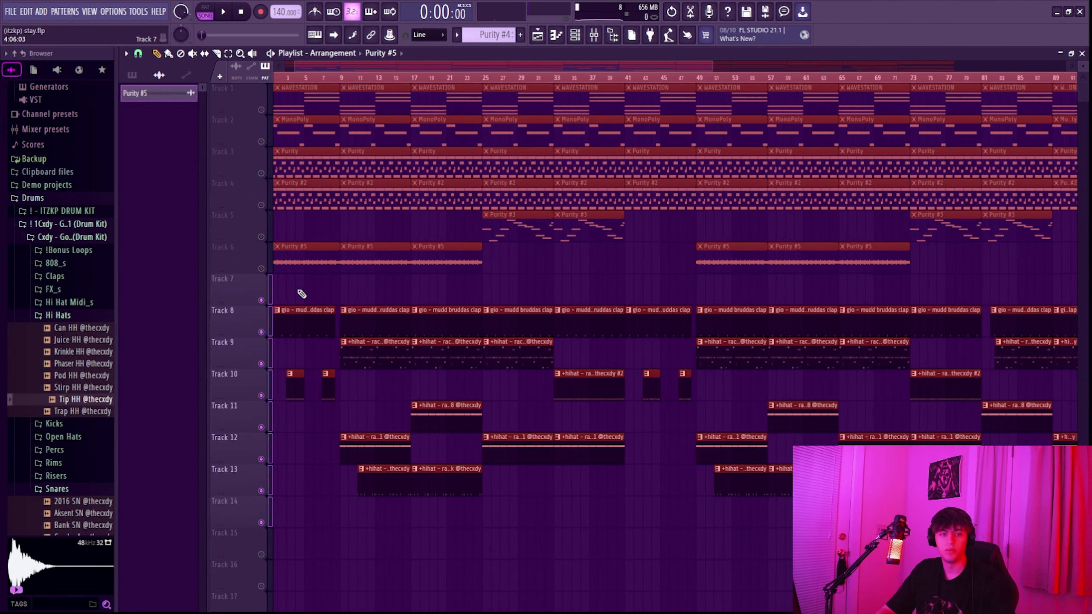
{"action": "scroll", "coordinate": [347, 308], "scroll_direction": "down", "scroll_amount": 3}
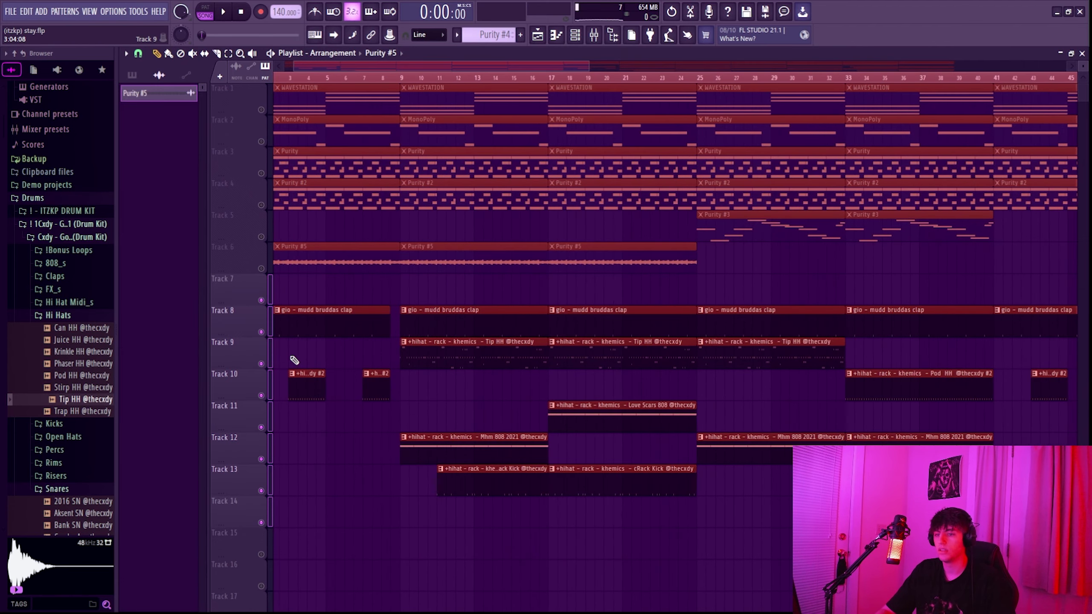
{"action": "double_click", "coordinate": [307, 329]}
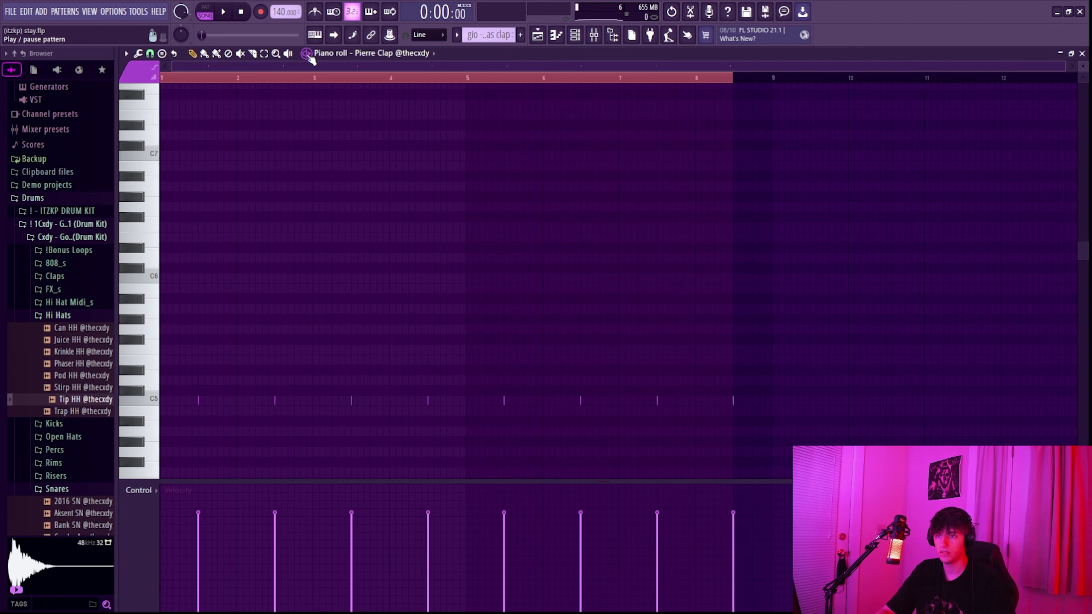
{"action": "key", "text": "space"}
{"action": "key", "text": "F6"}
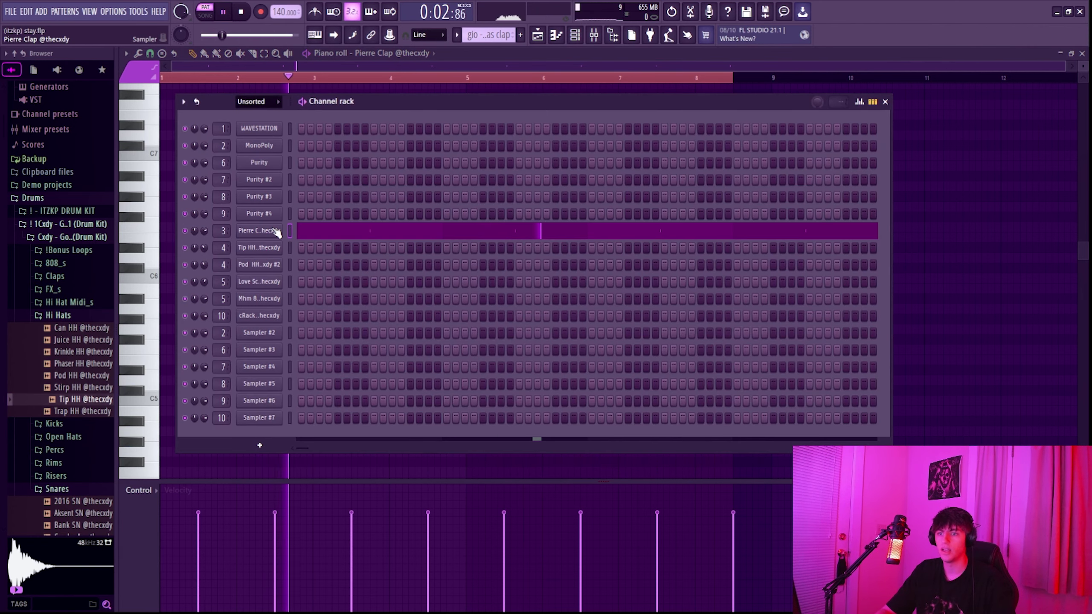
{"action": "left_click", "coordinate": [275, 232]}
{"action": "left_click", "coordinate": [542, 209]}
{"action": "key", "text": "F6"}
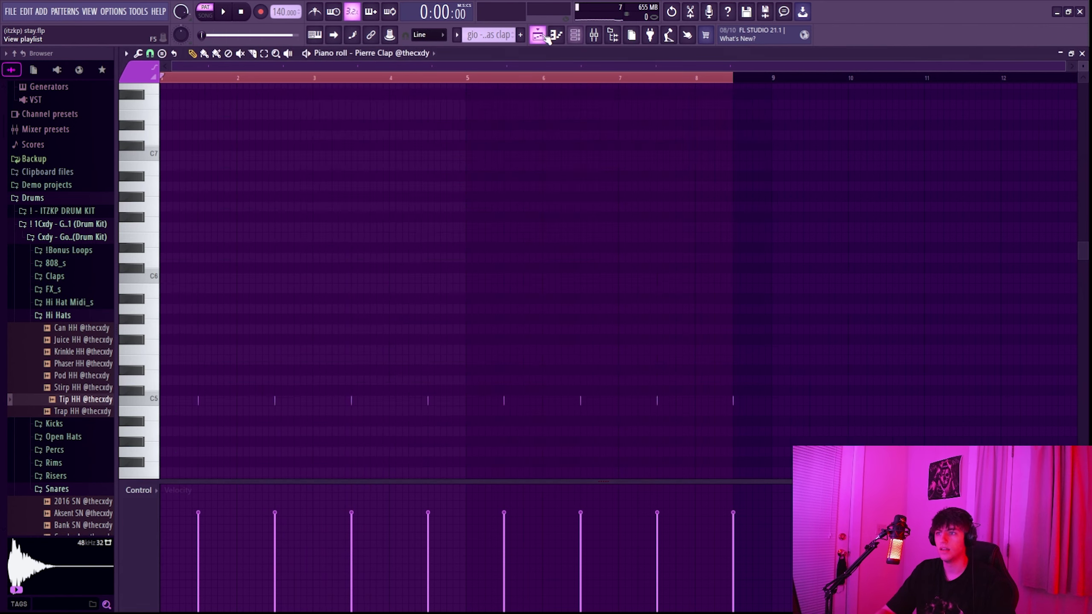
{"action": "key", "text": "F5"}
{"action": "key", "text": "space"}
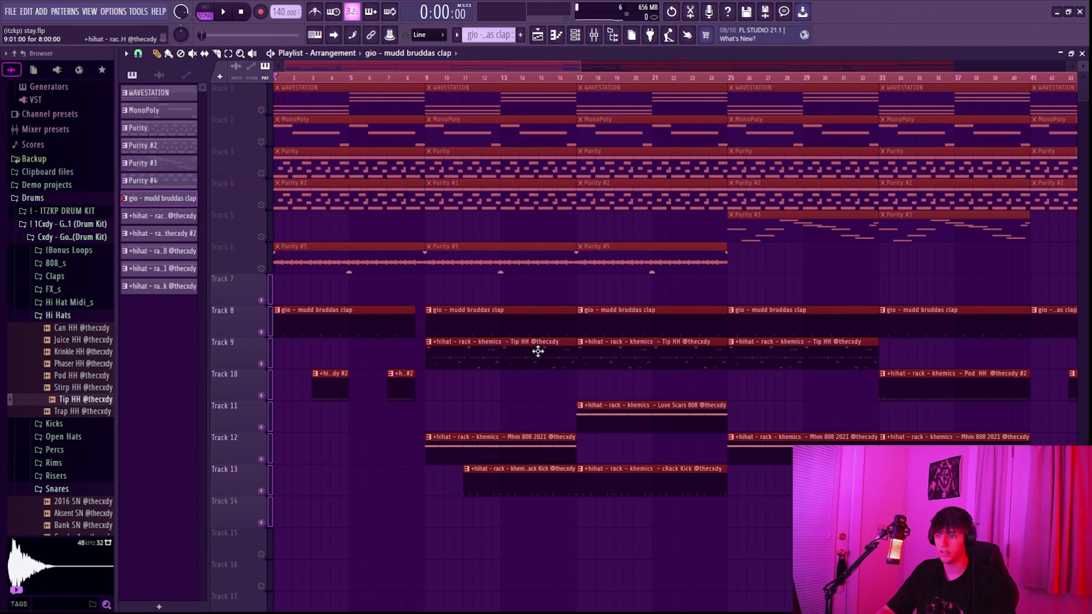
{"action": "scroll", "coordinate": [301, 409], "scroll_direction": "down", "scroll_amount": 5}
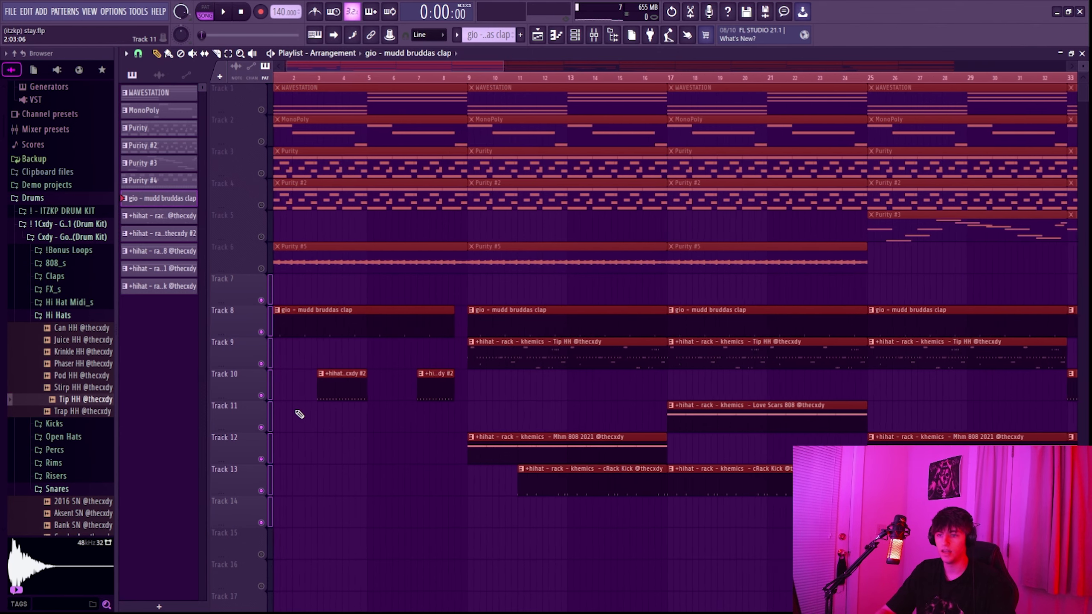
{"action": "scroll", "coordinate": [409, 402], "scroll_direction": "up", "scroll_amount": 5}
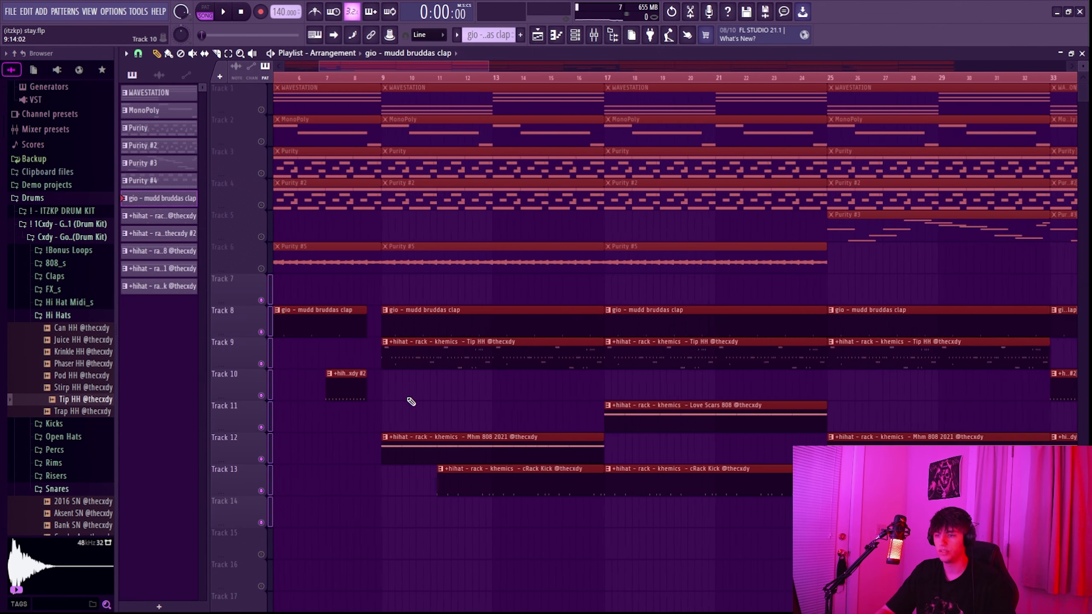
{"action": "double_click", "coordinate": [455, 356]}
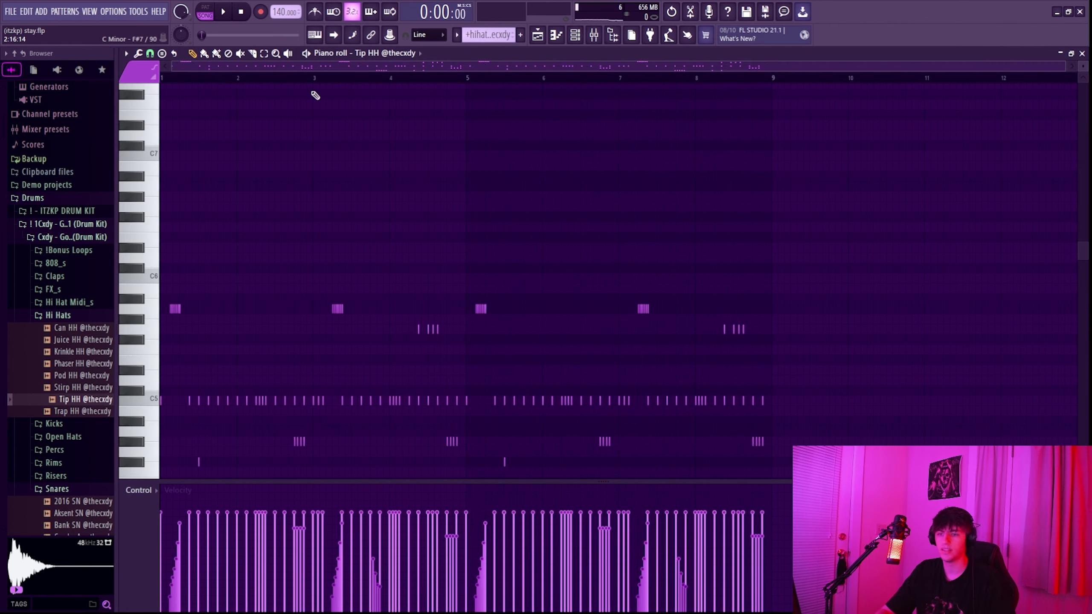
{"action": "left_click", "coordinate": [309, 55]}
{"action": "scroll", "coordinate": [227, 268], "scroll_direction": "down", "scroll_amount": 4}
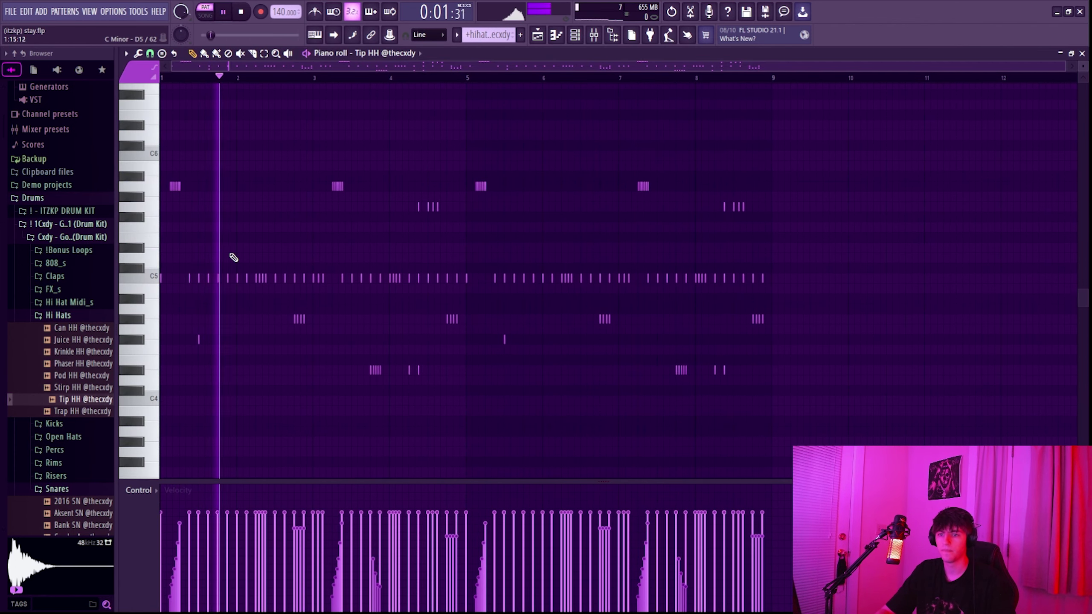
{"action": "key", "text": "F9"}
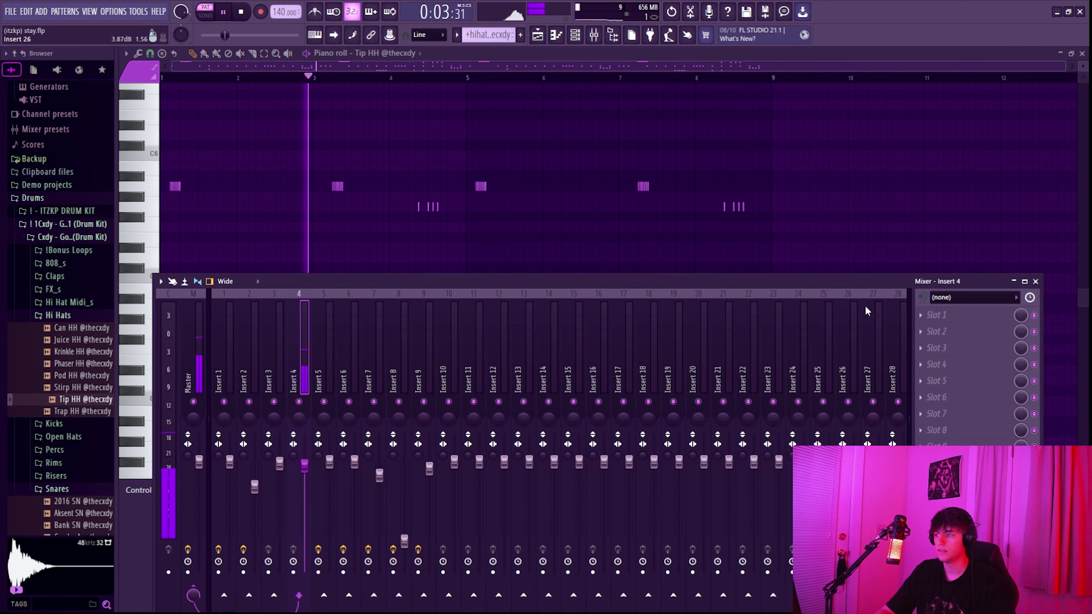
{"action": "key", "text": "F9"}
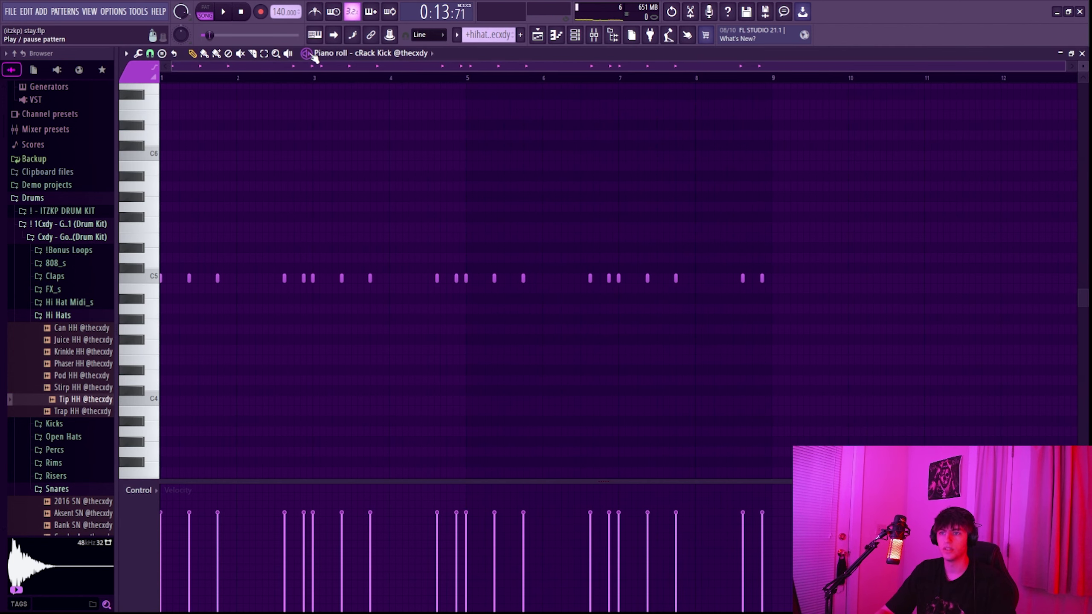
{"action": "left_click", "coordinate": [308, 54]}
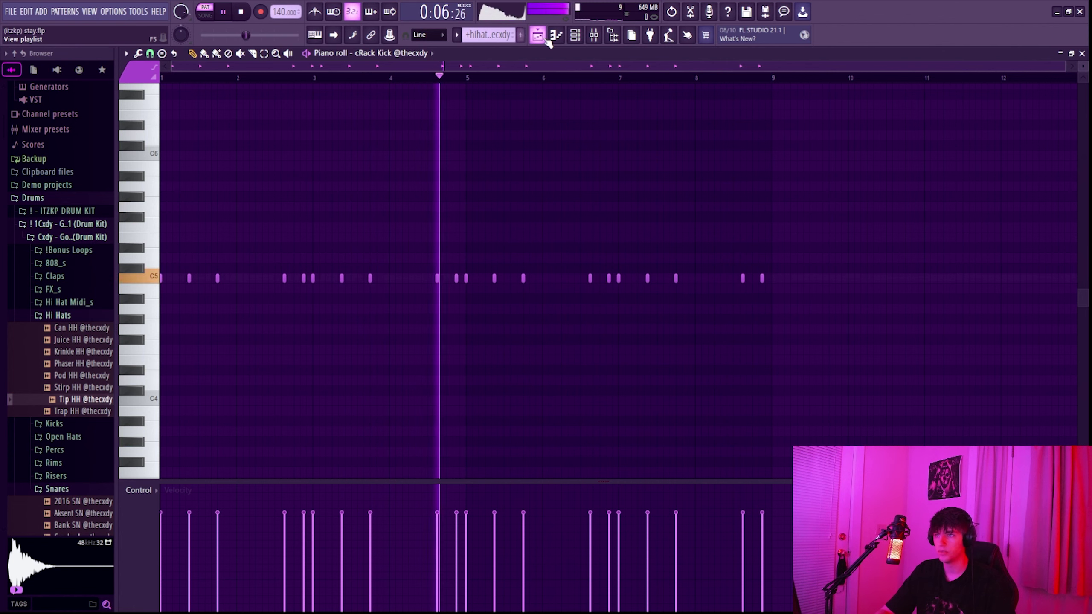
{"action": "key", "text": "space"}
{"action": "key", "text": "F5"}
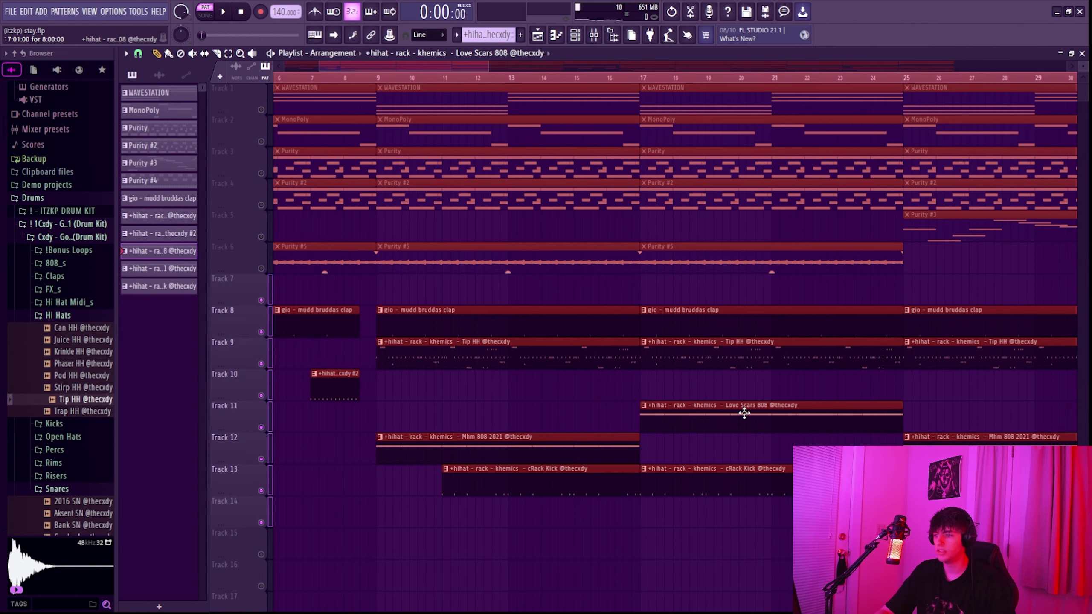
{"action": "double_click", "coordinate": [744, 413]}
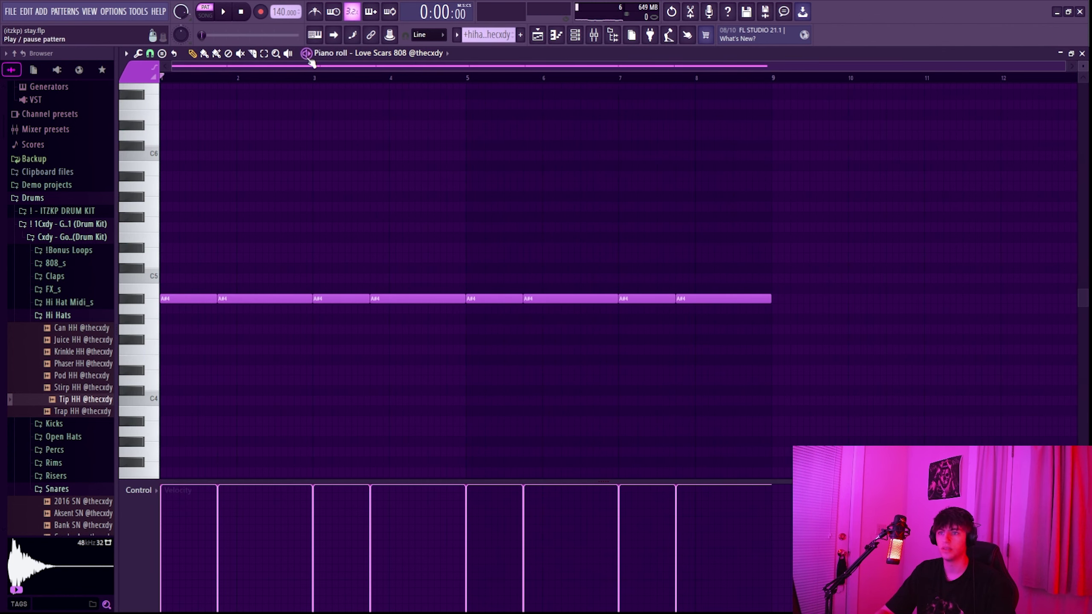
{"action": "key", "text": "space"}
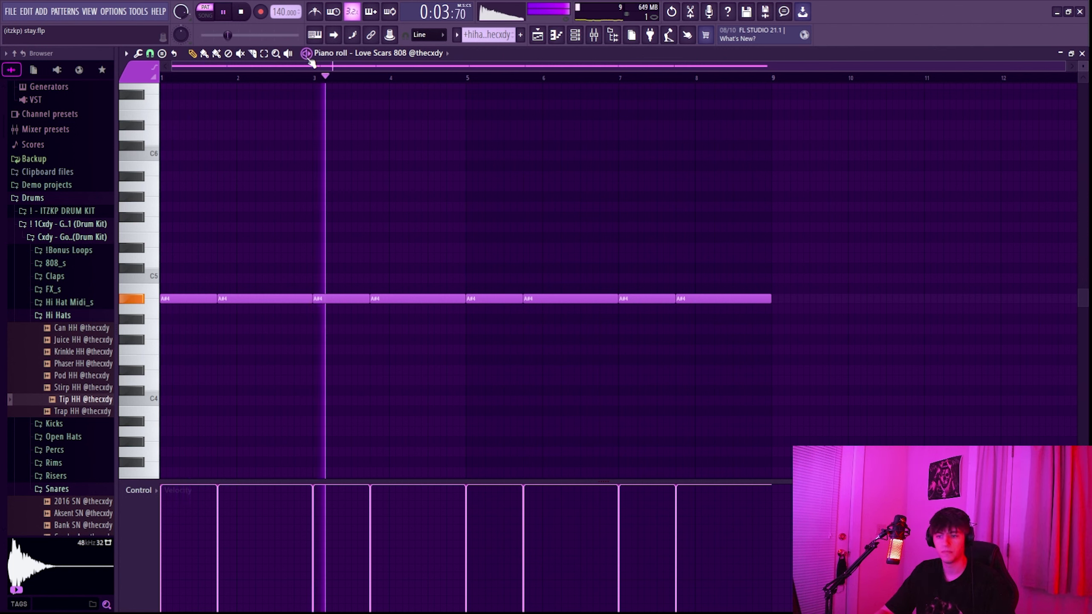
{"action": "key", "text": "space"}
{"action": "left_click", "coordinate": [538, 35]}
{"action": "double_click", "coordinate": [557, 451]}
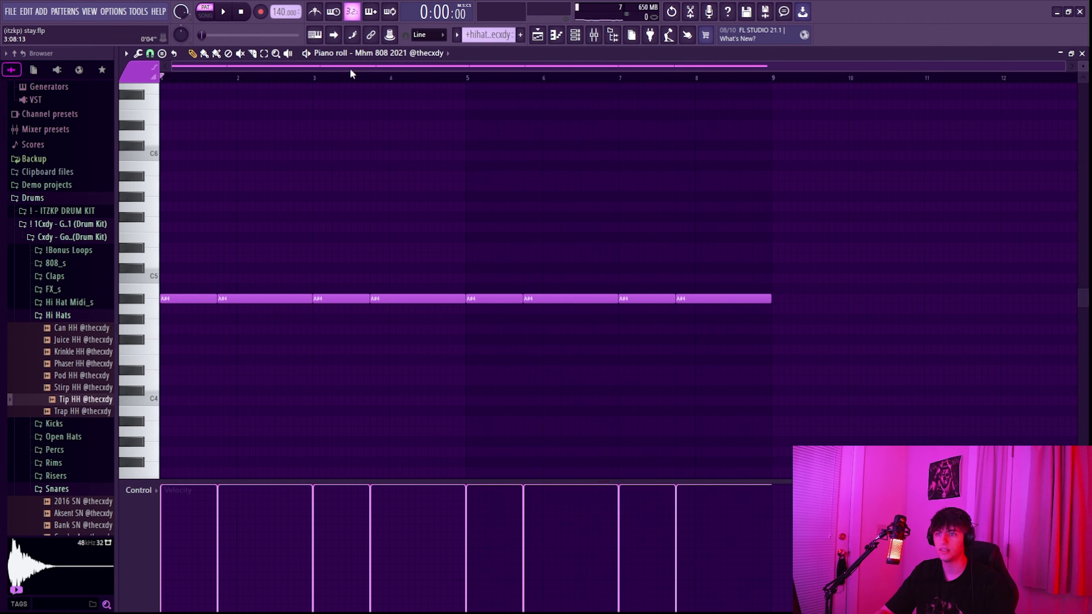
{"action": "key", "text": "space"}
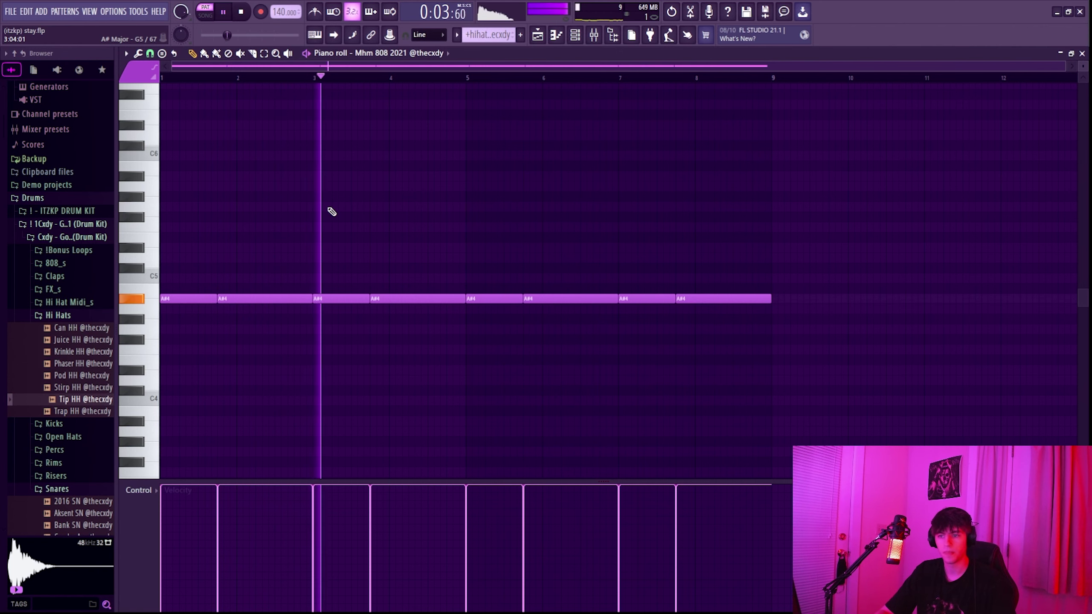
{"action": "left_click", "coordinate": [545, 35]}
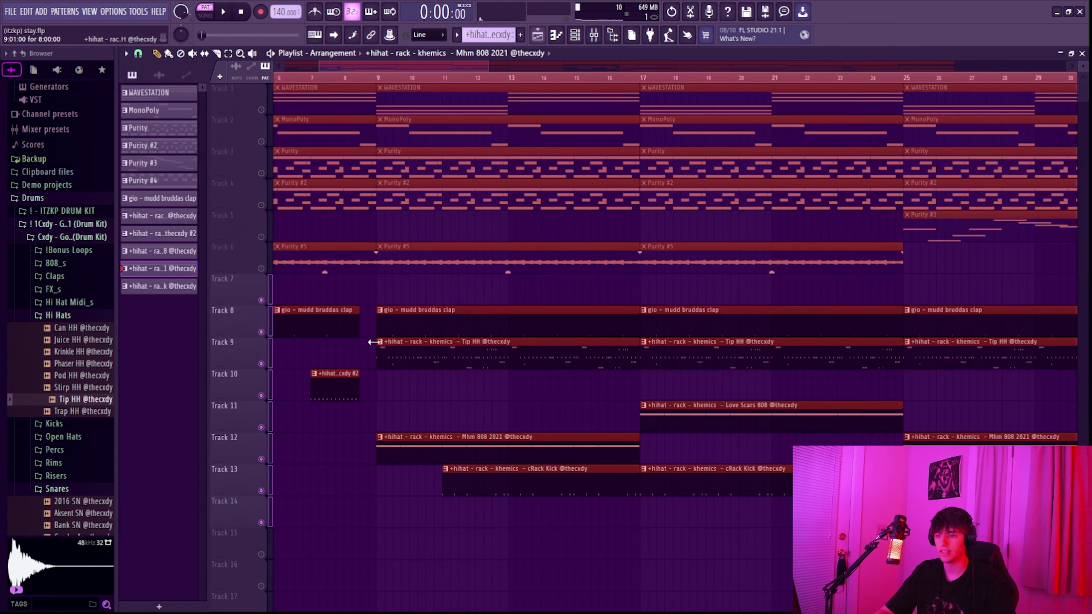
{"action": "scroll", "coordinate": [370, 327], "scroll_direction": "down", "scroll_amount": 4}
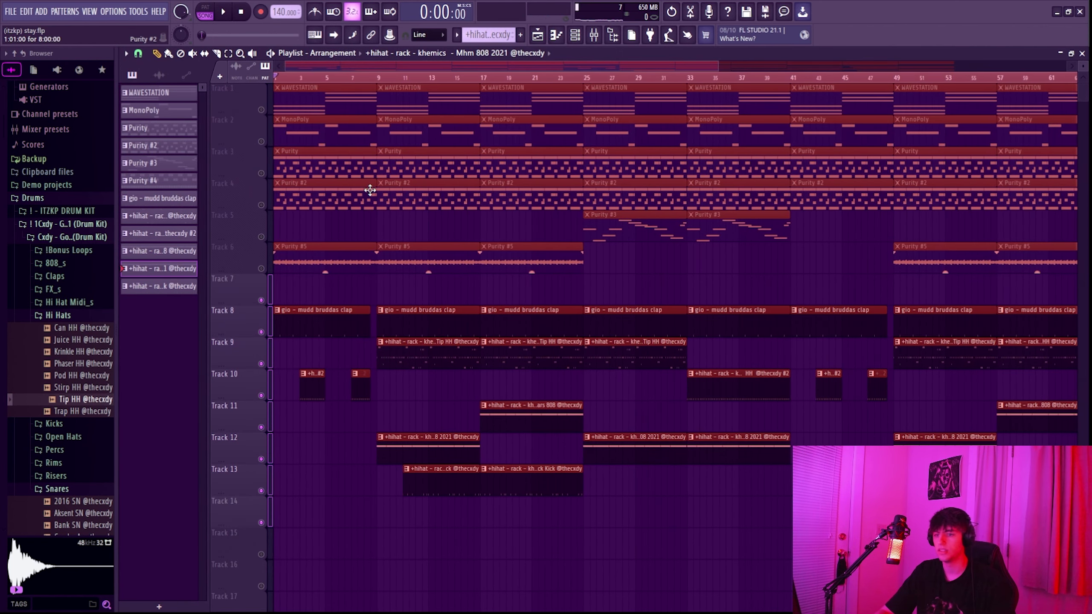
Step: Play the full arrangement from the start while scrolling the playlist, then stop playback
{"action": "key", "text": "space"}
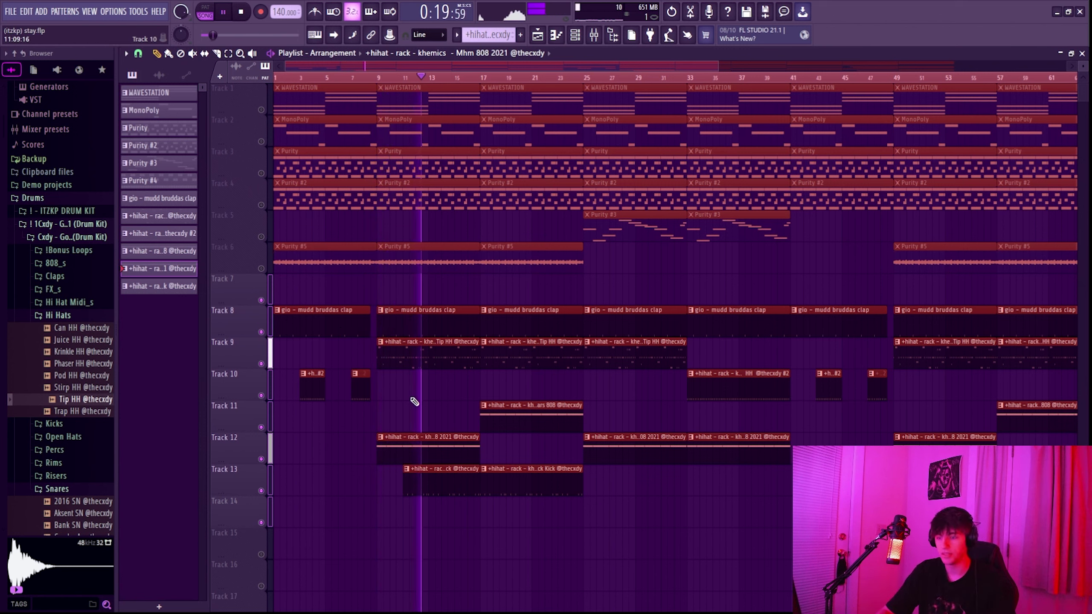
{"action": "scroll", "coordinate": [418, 404], "scroll_direction": "down", "scroll_amount": 2, "text": "ctrl"}
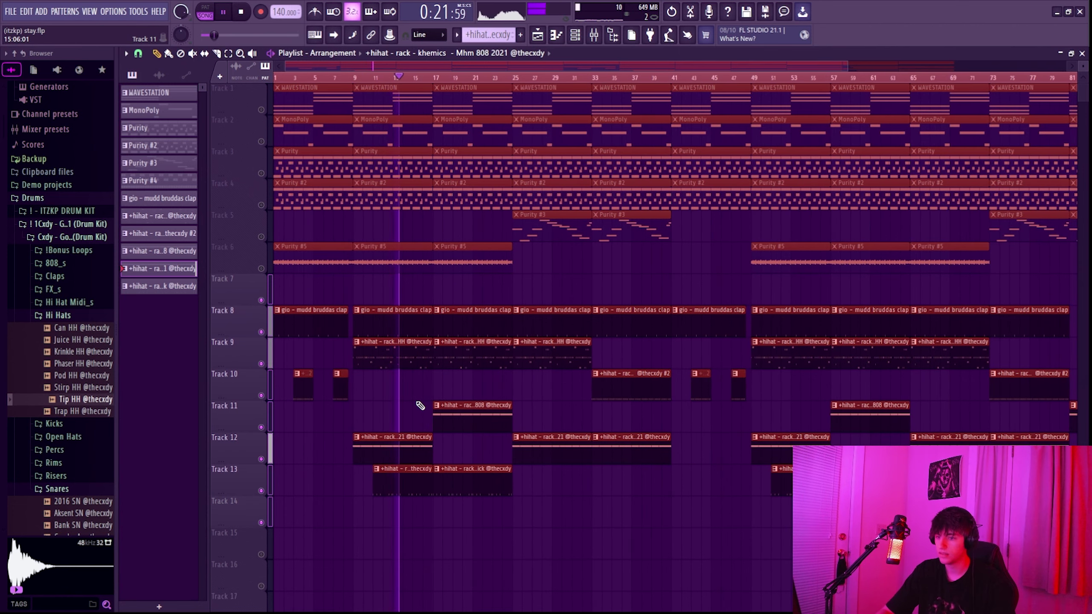
{"action": "scroll", "coordinate": [406, 390], "scroll_direction": "down", "scroll_amount": 2, "text": "ctrl"}
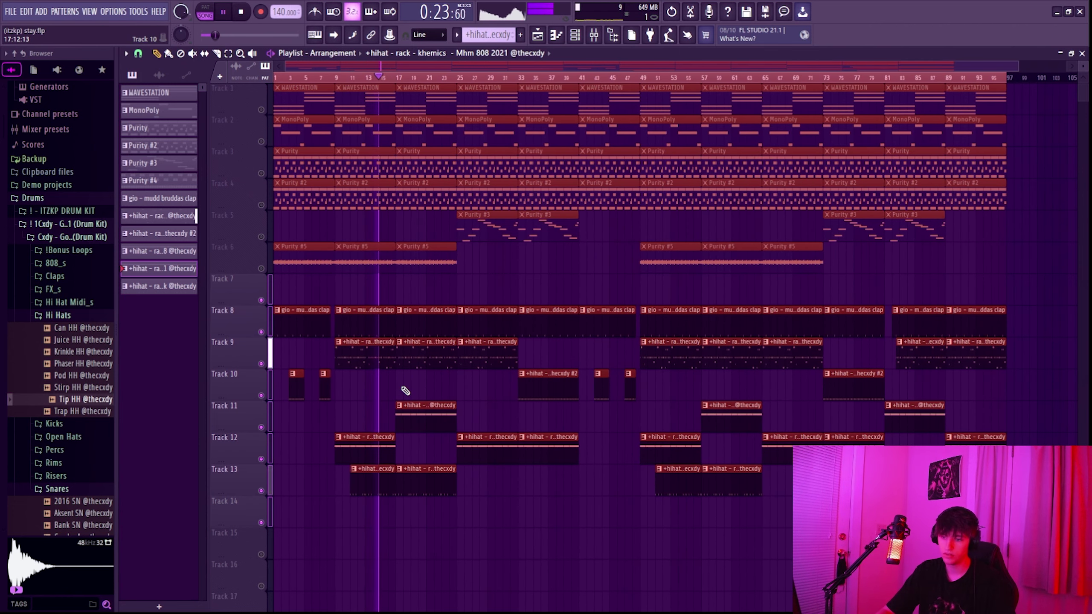
{"action": "scroll", "coordinate": [403, 391], "scroll_direction": "down", "scroll_amount": 1, "text": "ctrl"}
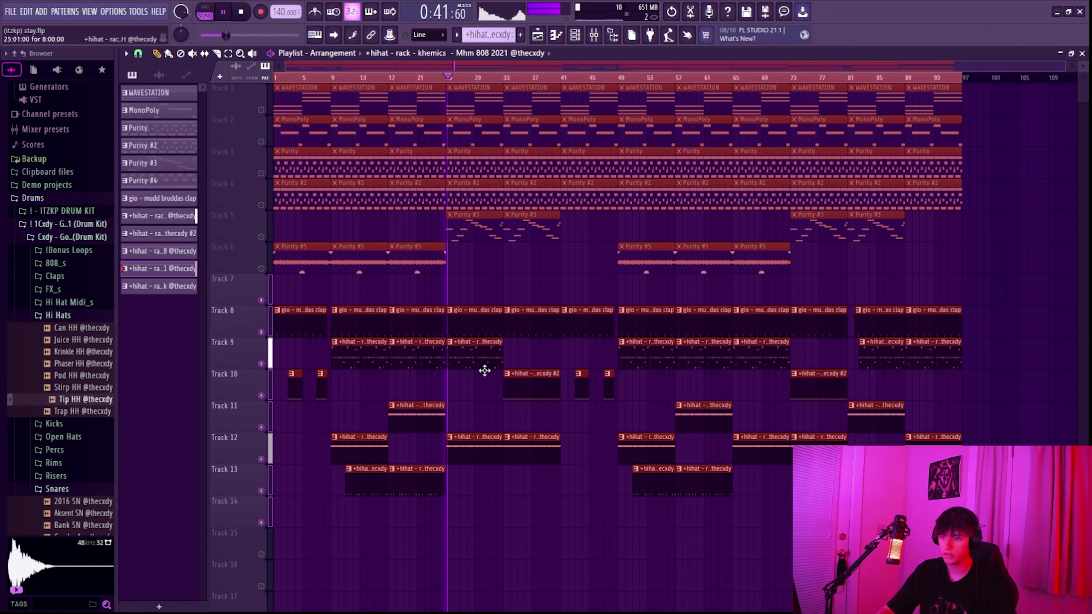
{"action": "scroll", "coordinate": [456, 403], "scroll_direction": "up", "scroll_amount": 2}
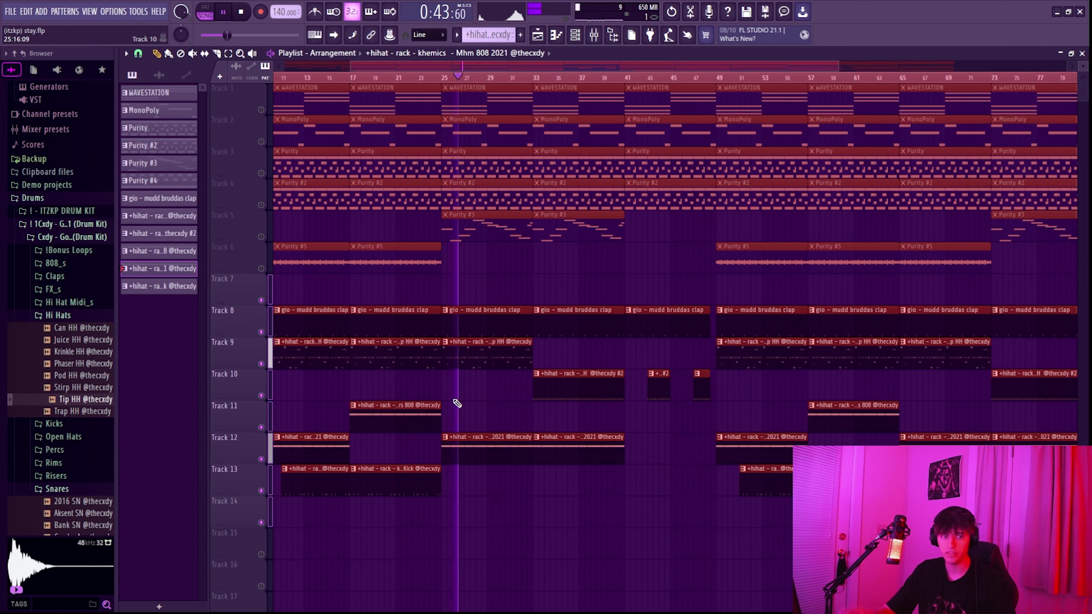
{"action": "scroll", "coordinate": [503, 383], "scroll_direction": "down", "scroll_amount": 3}
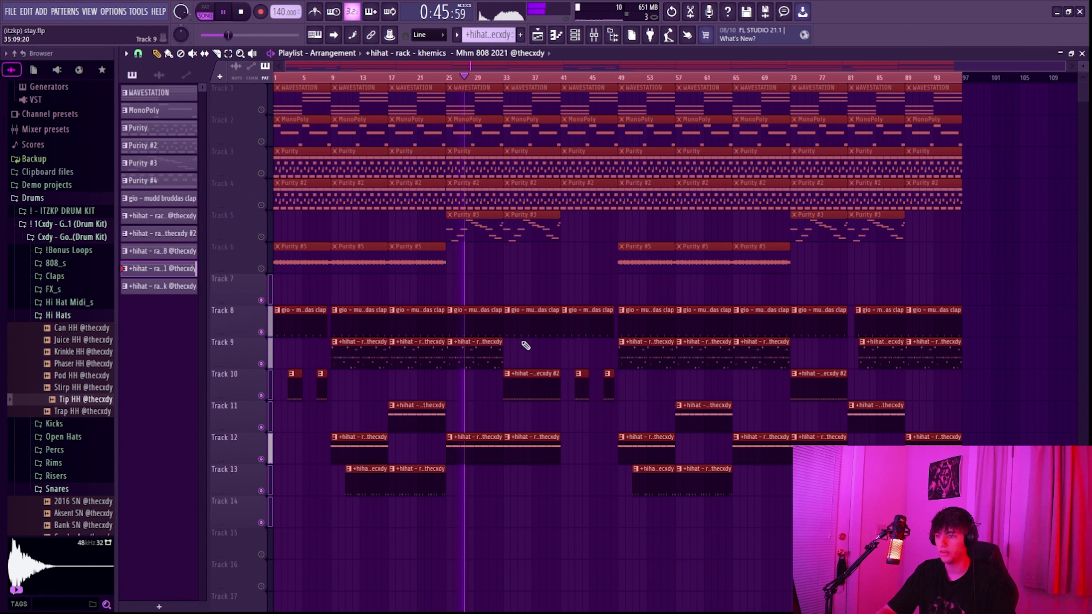
{"action": "key", "text": "space"}
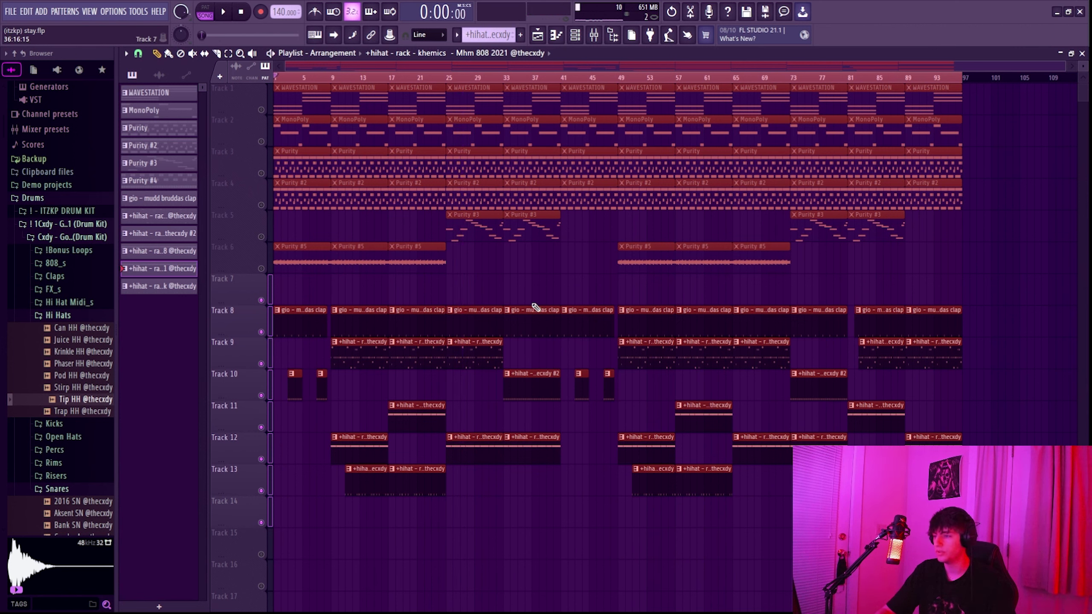
Step: Unmute Tracks 1–6 so the melody layers play alongside the clap and hi-hats
{"action": "left_click", "coordinate": [261, 300]}
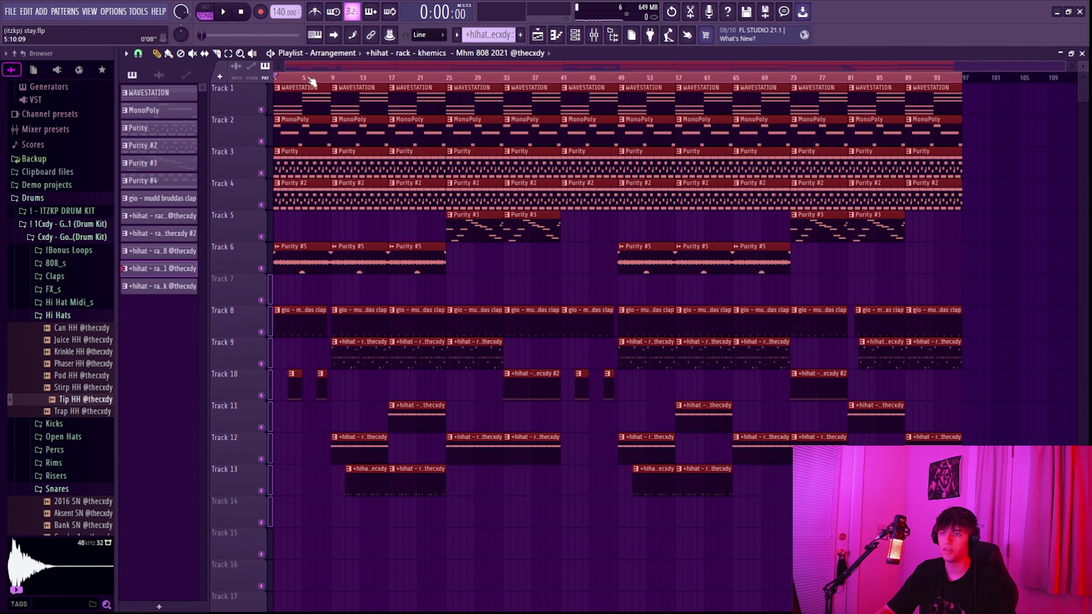